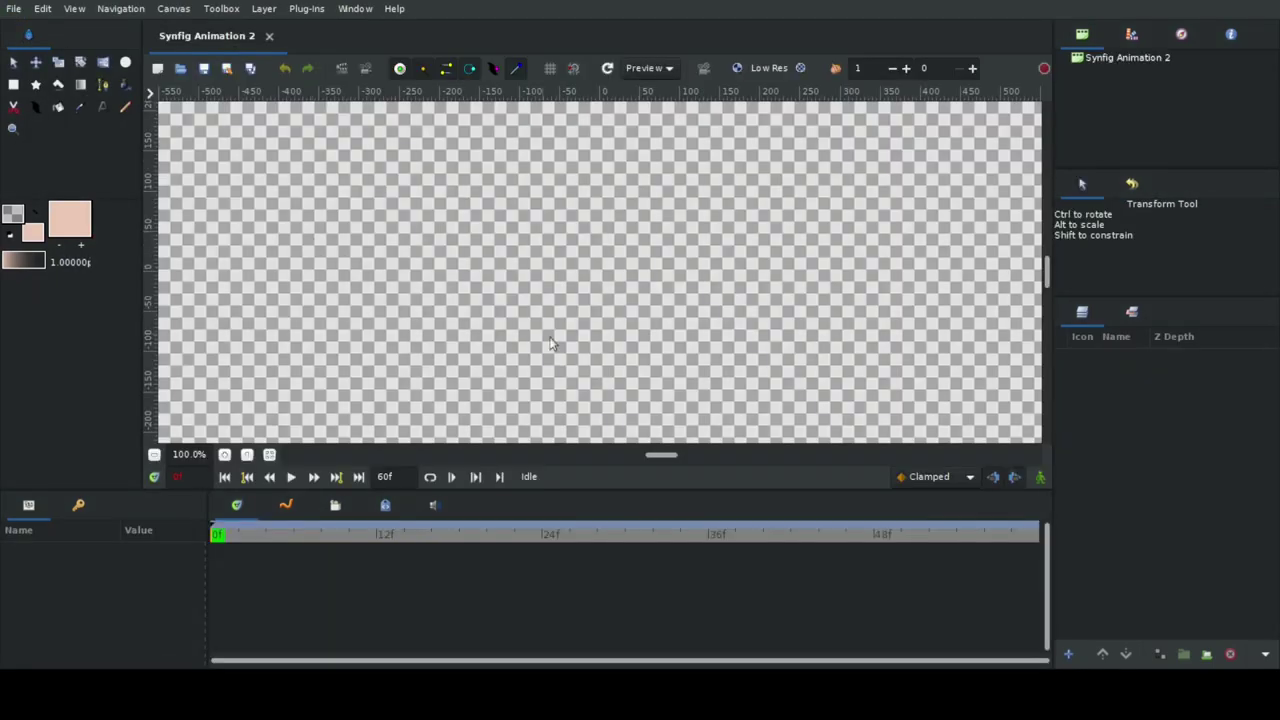
Import the maid's mouth and eye PNGs plus BG.png as switch layers, then save the animation.
{"action": "scroll", "coordinate": [540, 320], "scroll_direction": "down", "scroll_amount": 1}
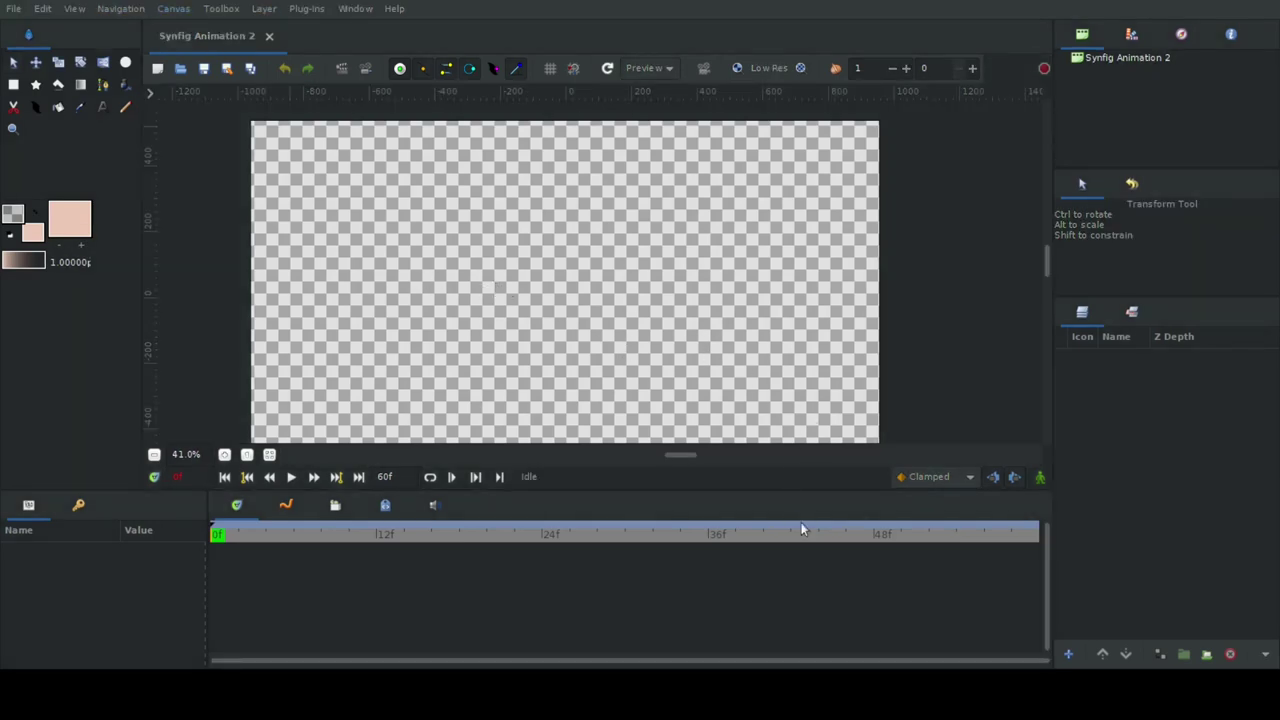
{"action": "scroll", "coordinate": [528, 308], "scroll_direction": "down", "scroll_amount": 2}
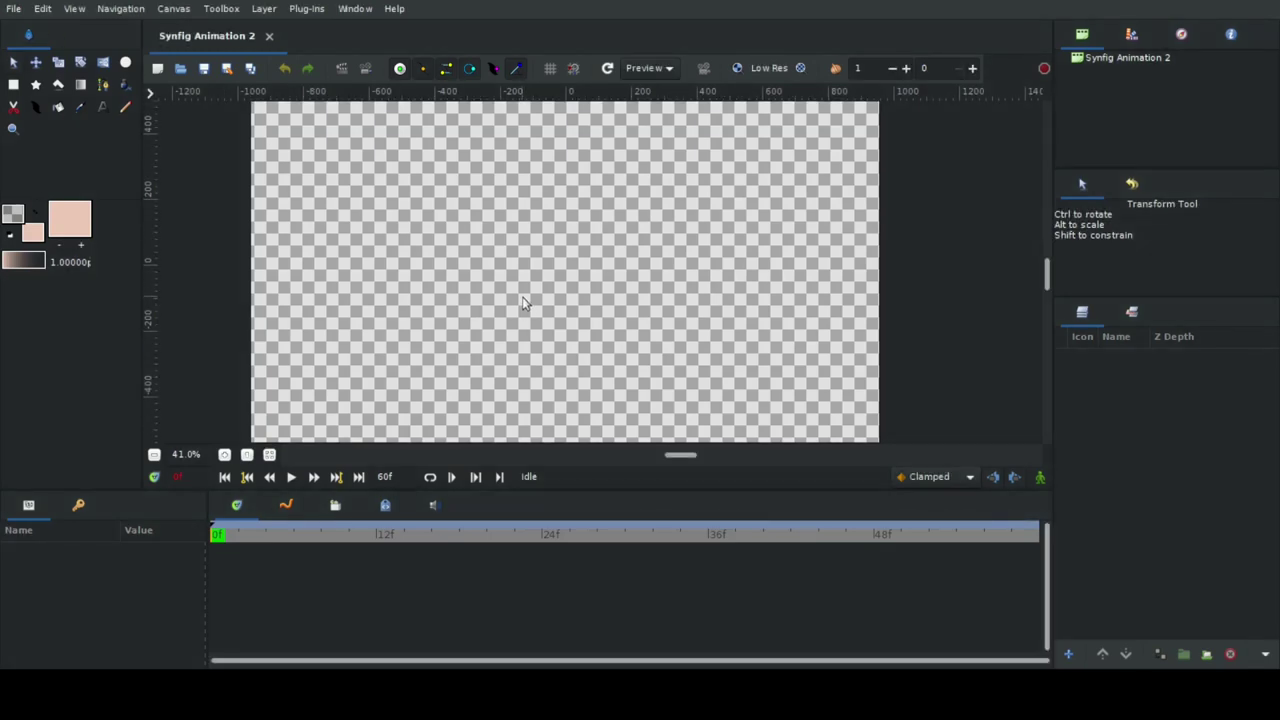
{"action": "scroll", "coordinate": [519, 297], "scroll_direction": "down", "scroll_amount": 1}
{"action": "scroll", "coordinate": [439, 238], "scroll_direction": "up", "scroll_amount": 1}
{"action": "left_click", "coordinate": [14, 8]}
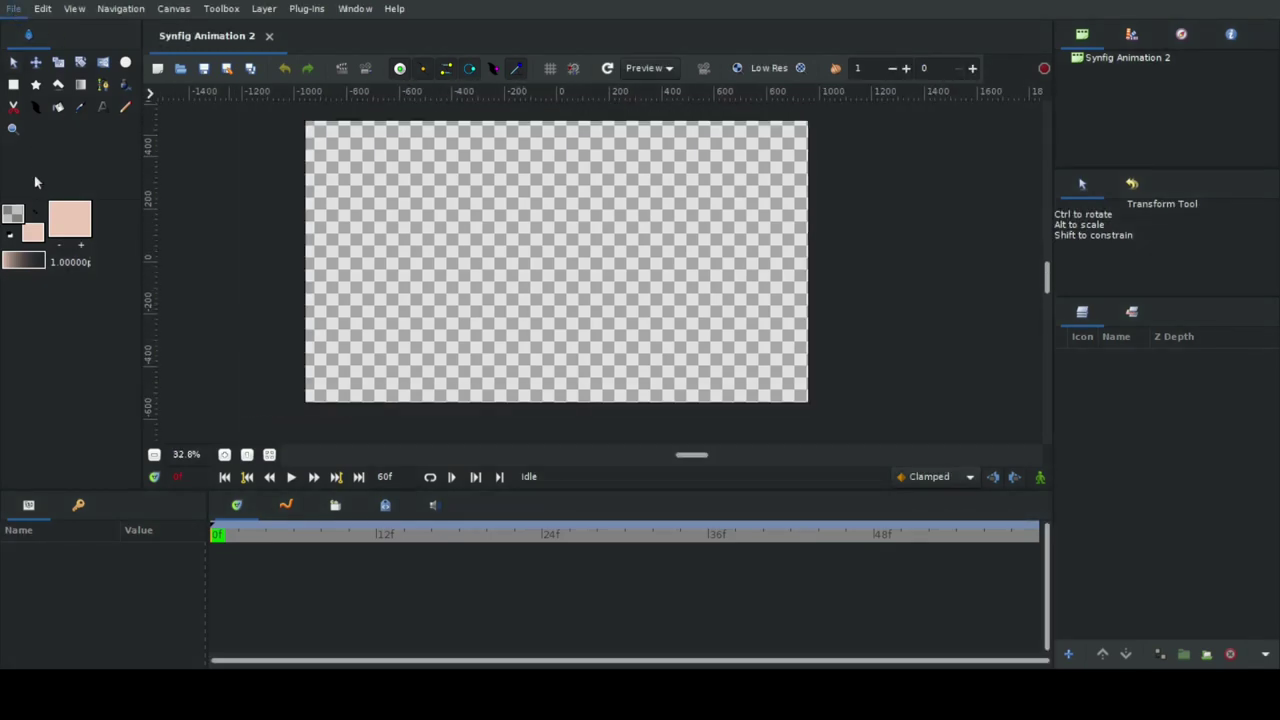
{"action": "key", "text": "Escape"}
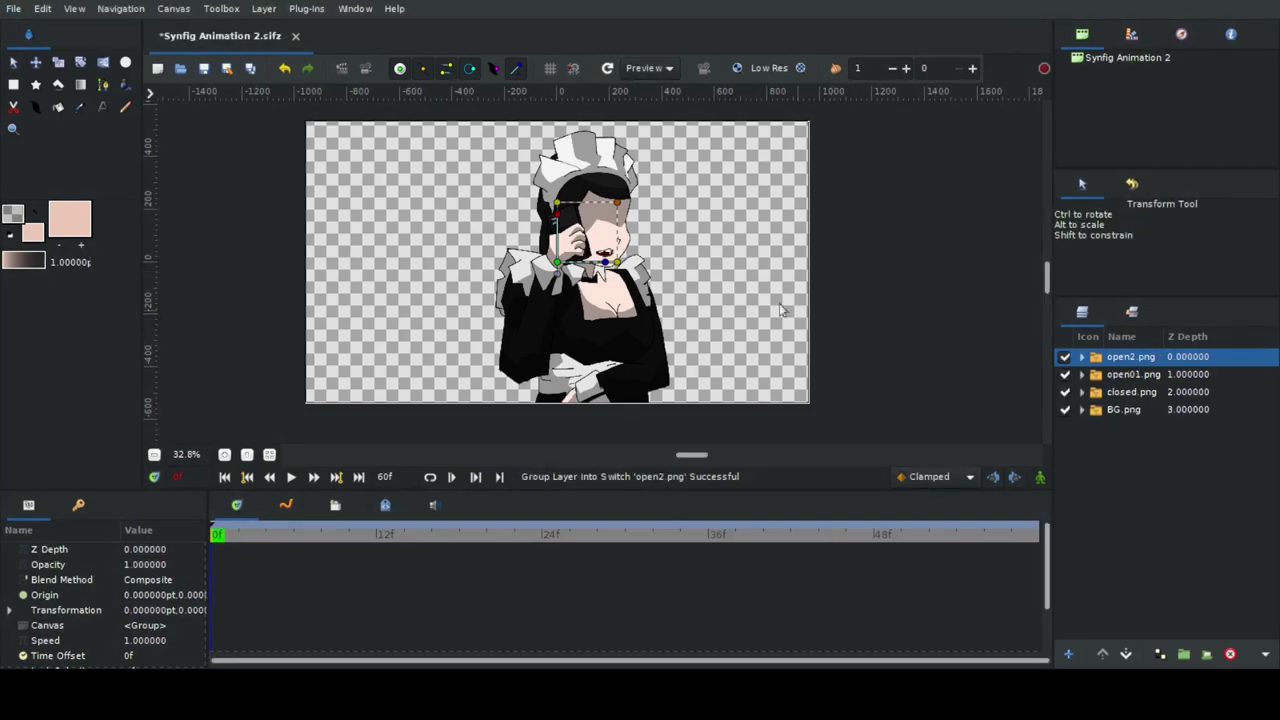
{"action": "key", "text": "ctrl+s"}
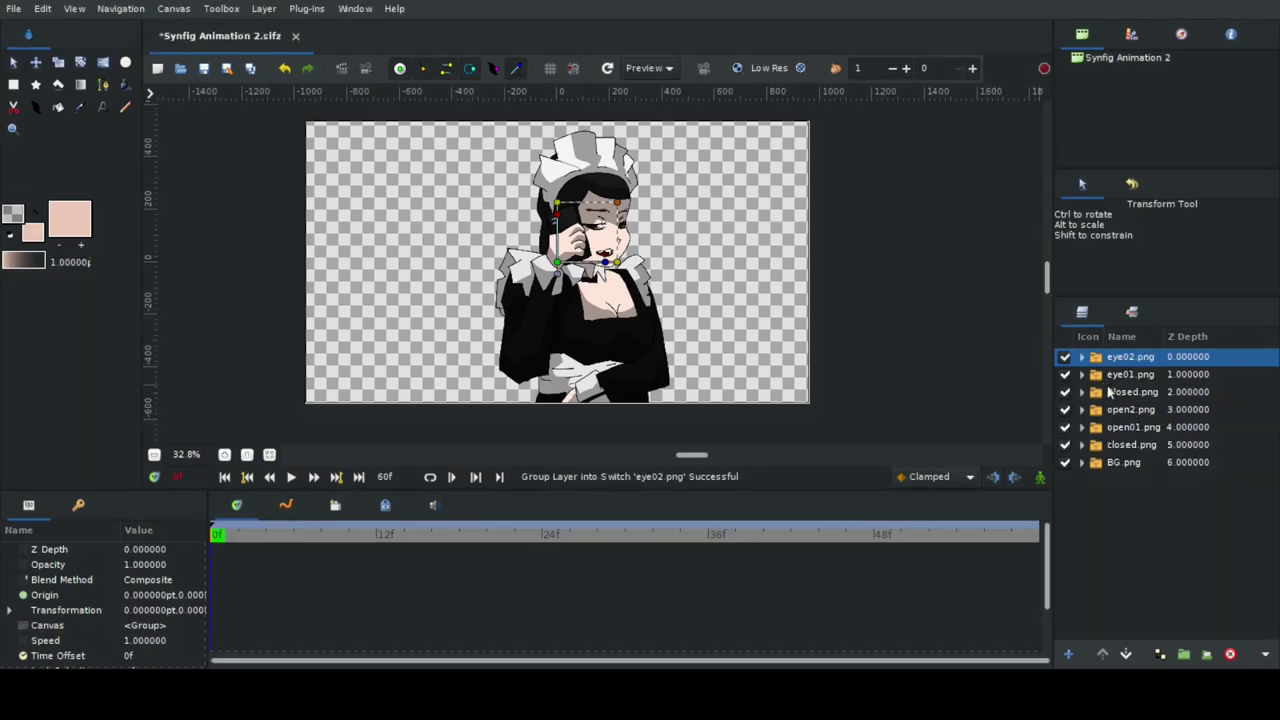
Group the three eye layers as 'eyes' and turn its contents into a Switch layer.
{"action": "left_click", "coordinate": [1120, 392], "text": "shift"}
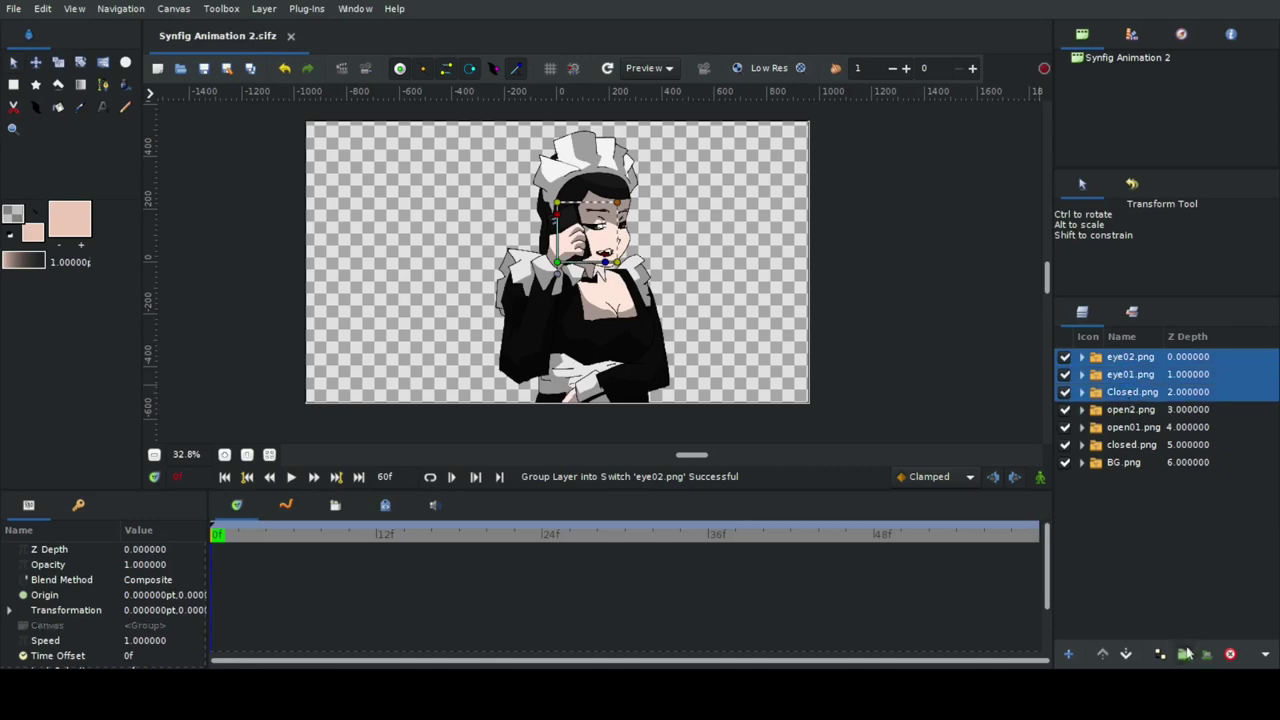
{"action": "left_click", "coordinate": [1184, 654]}
{"action": "double_click", "coordinate": [1118, 357]}
{"action": "type", "text": "e"}
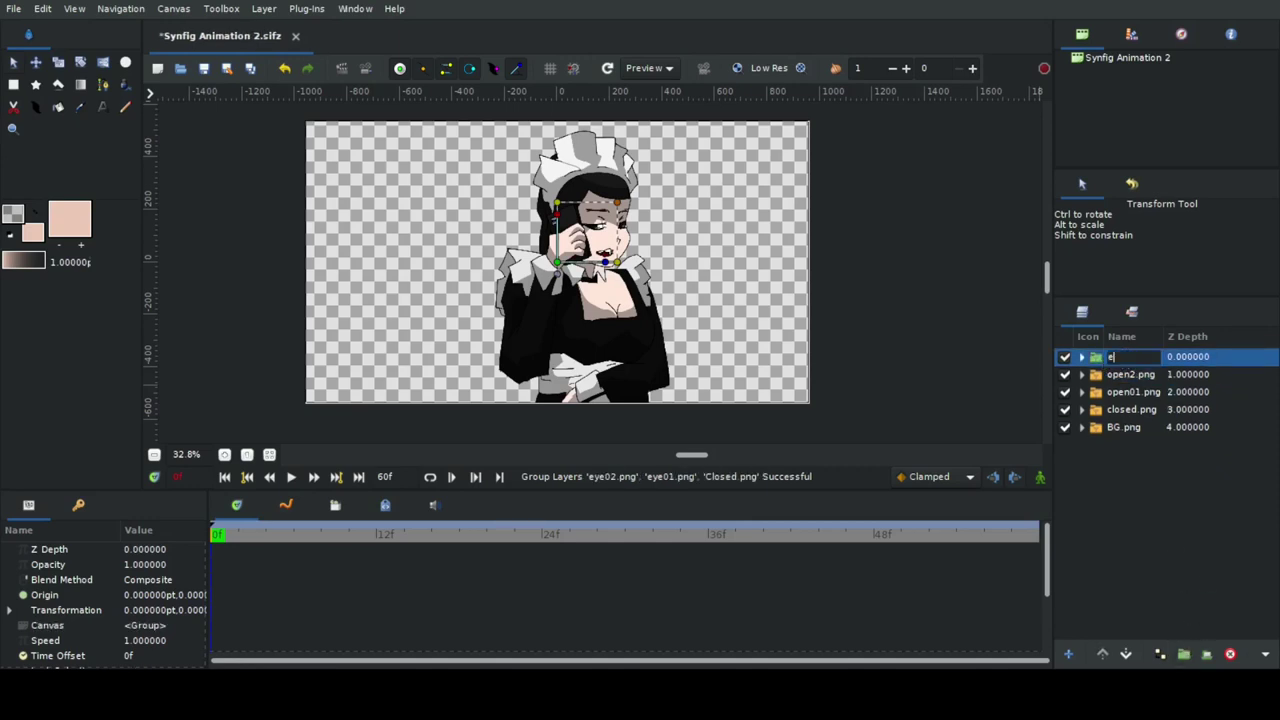
{"action": "type", "text": "yes"}
{"action": "left_click", "coordinate": [1082, 357]}
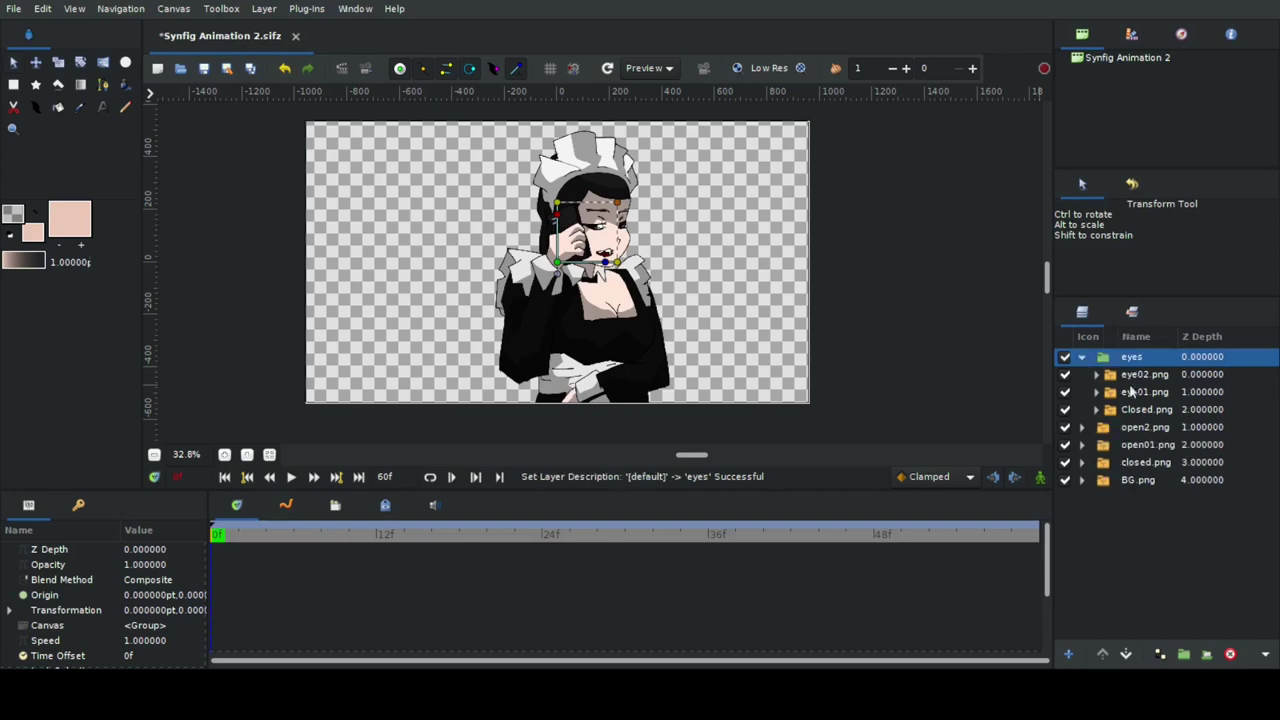
{"action": "left_click", "coordinate": [1137, 412], "text": "shift"}
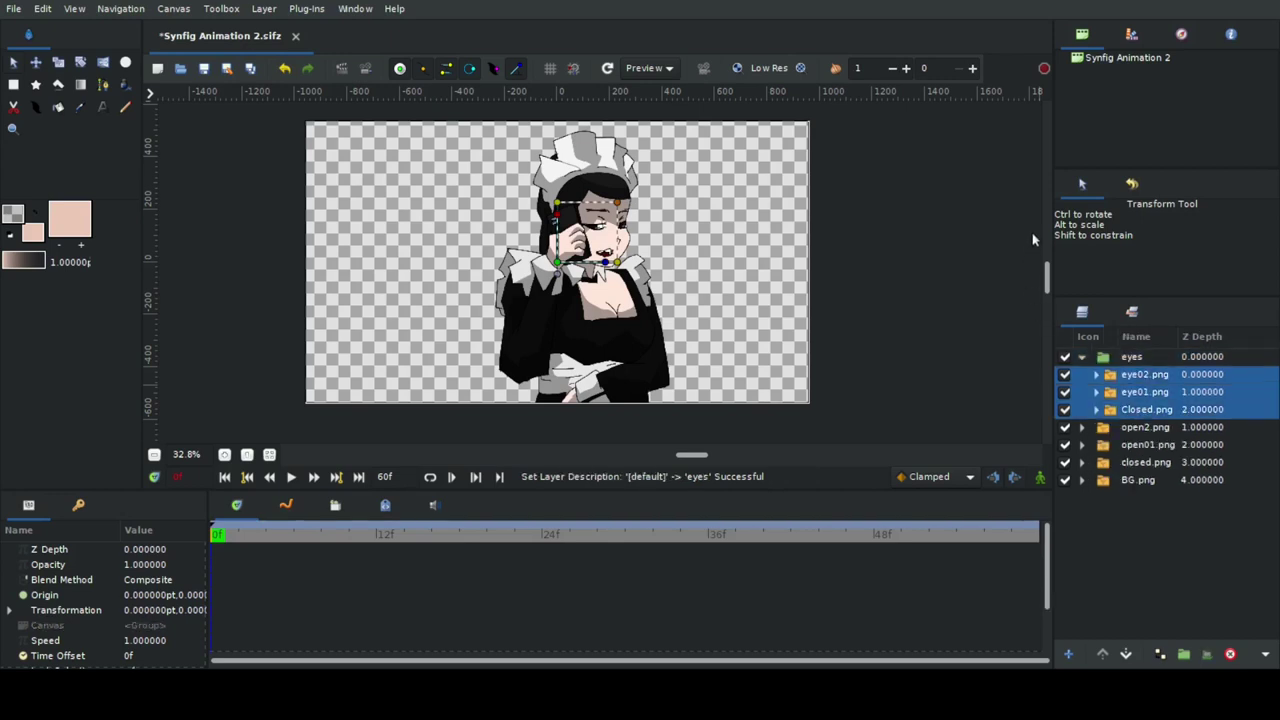
{"action": "key", "text": "ctrl+g"}
Set the Switch's Active Layer Name to eye01.png and lower the eyes group.
{"action": "left_click", "coordinate": [1120, 377]}
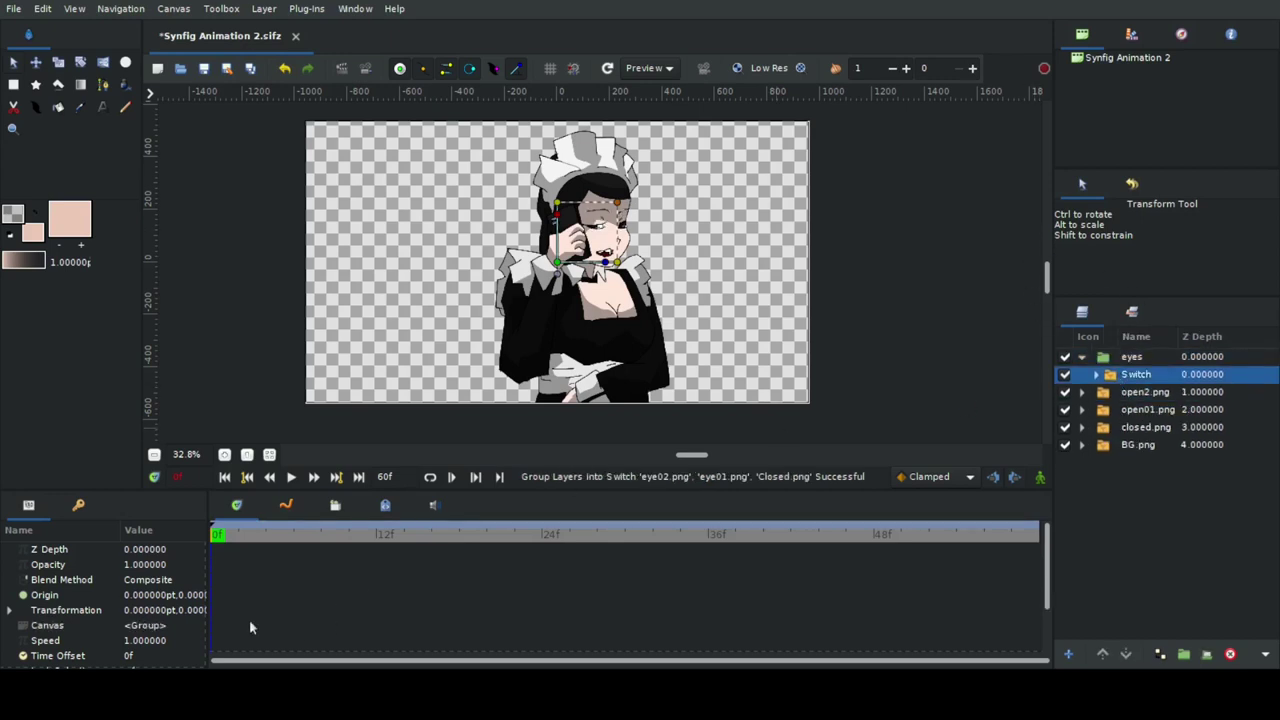
{"action": "triple_click", "coordinate": [166, 641]}
{"action": "left_click", "coordinate": [159, 622]}
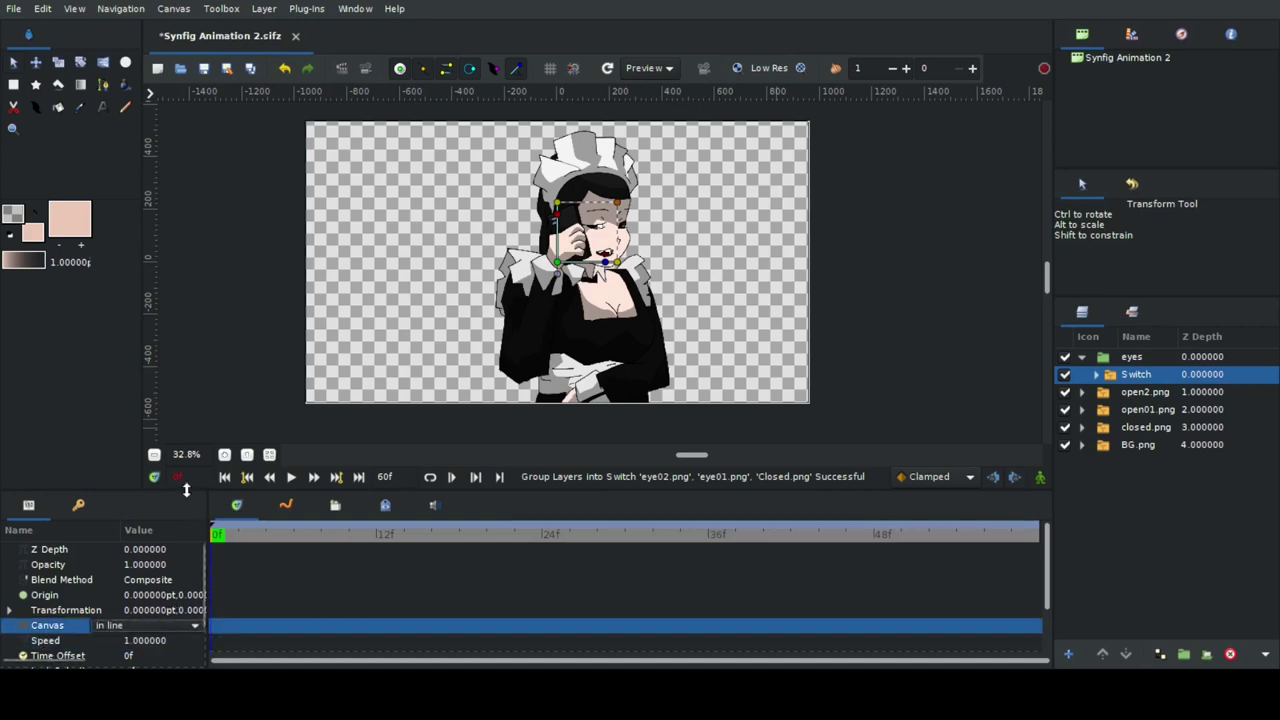
{"action": "left_click_drag", "start_coordinate": [190, 491], "coordinate": [194, 423]}
{"action": "left_click", "coordinate": [164, 635]}
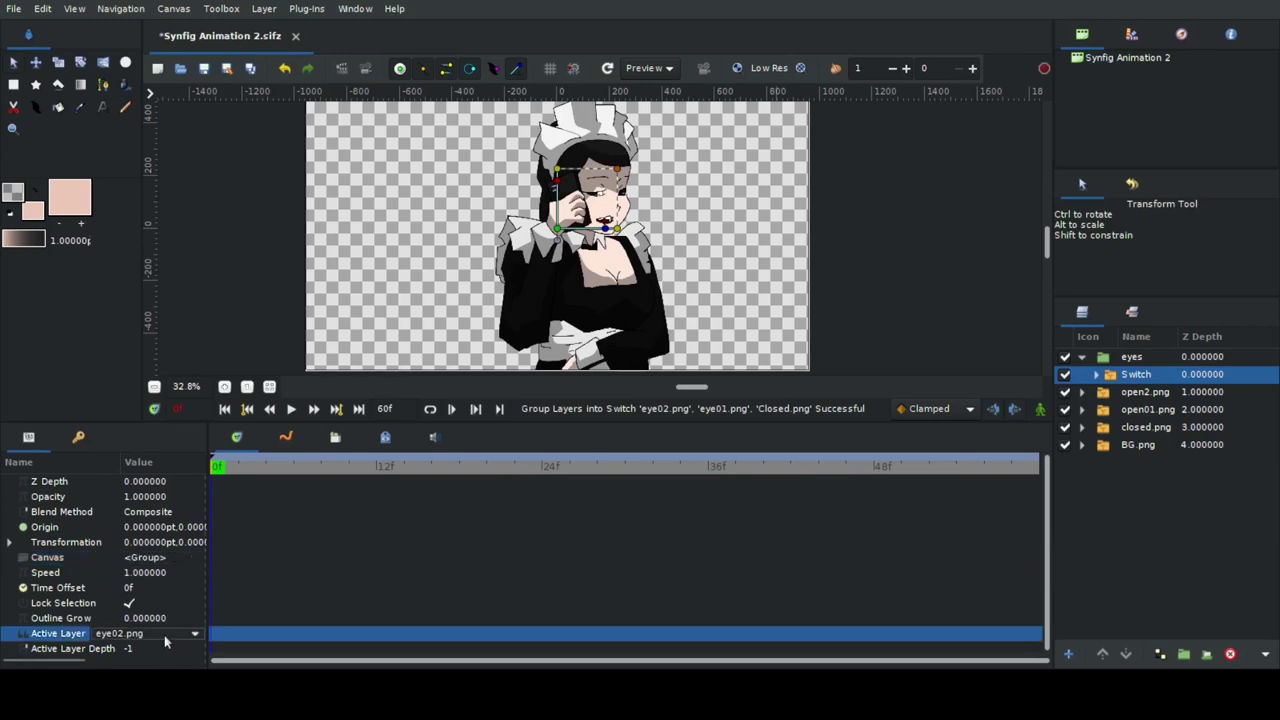
{"action": "left_click", "coordinate": [194, 633]}
{"action": "left_click", "coordinate": [130, 651]}
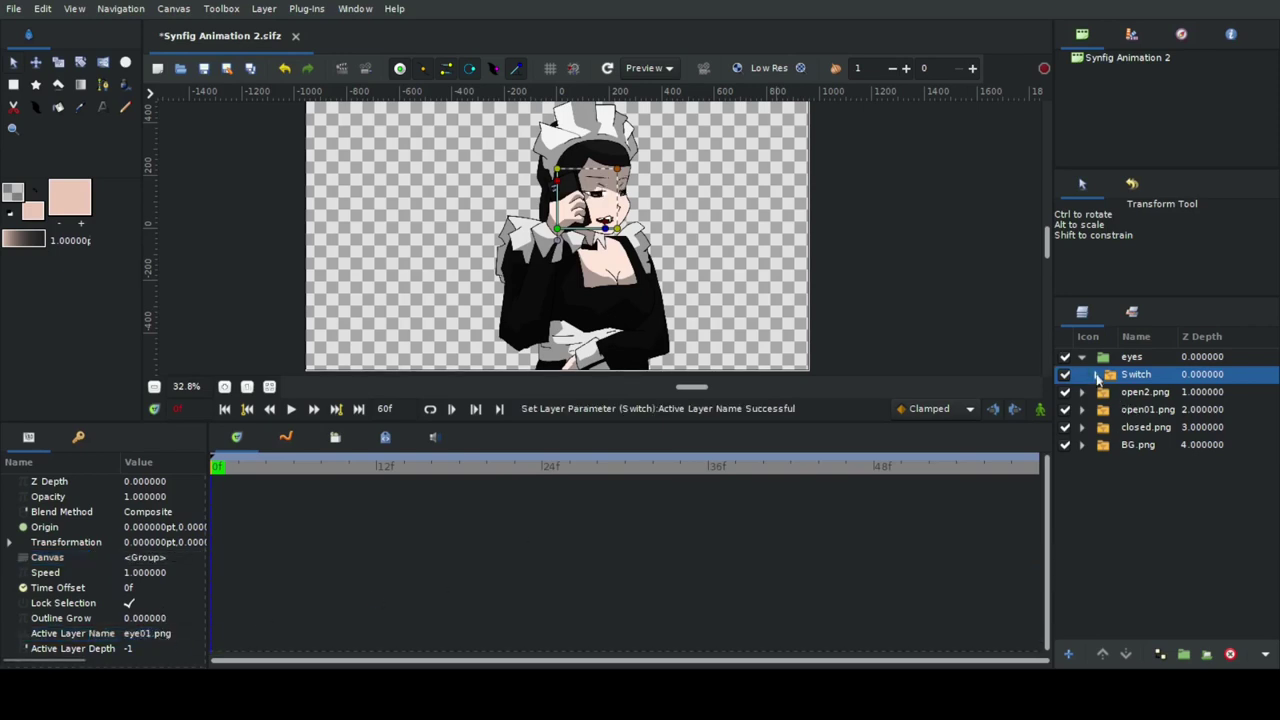
{"action": "left_click", "coordinate": [1082, 357]}
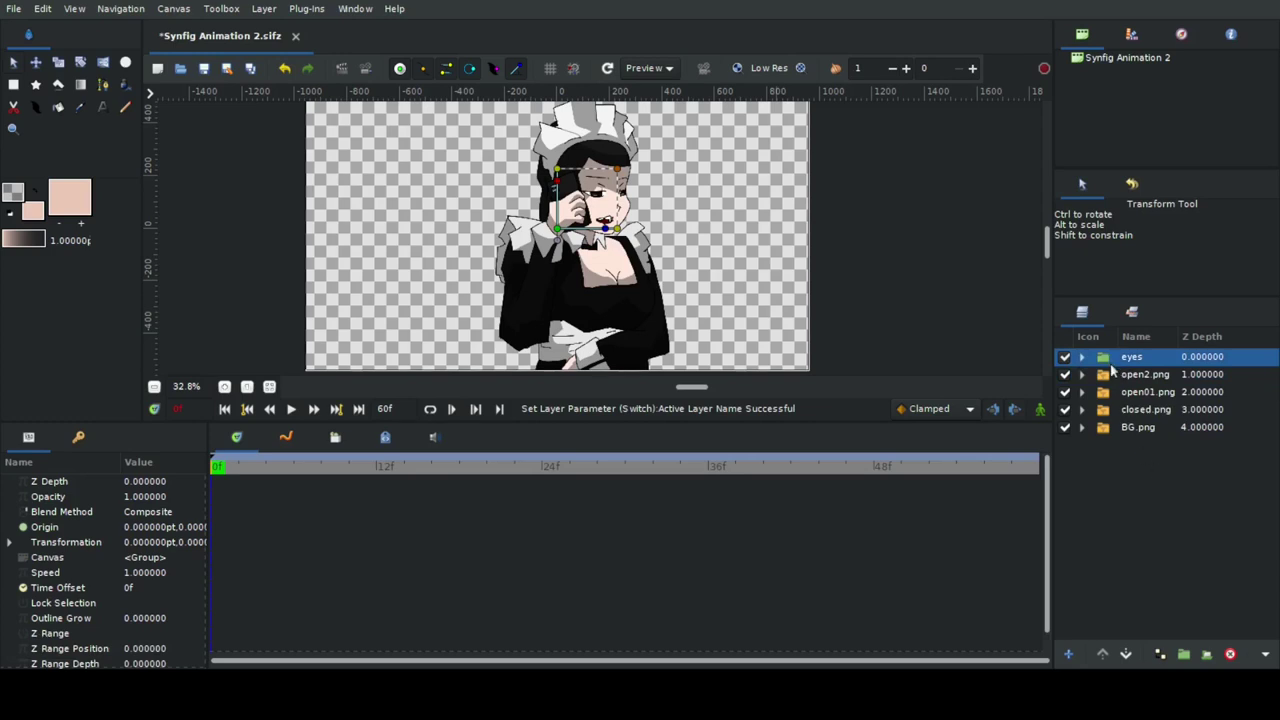
{"action": "left_click", "coordinate": [1125, 655]}
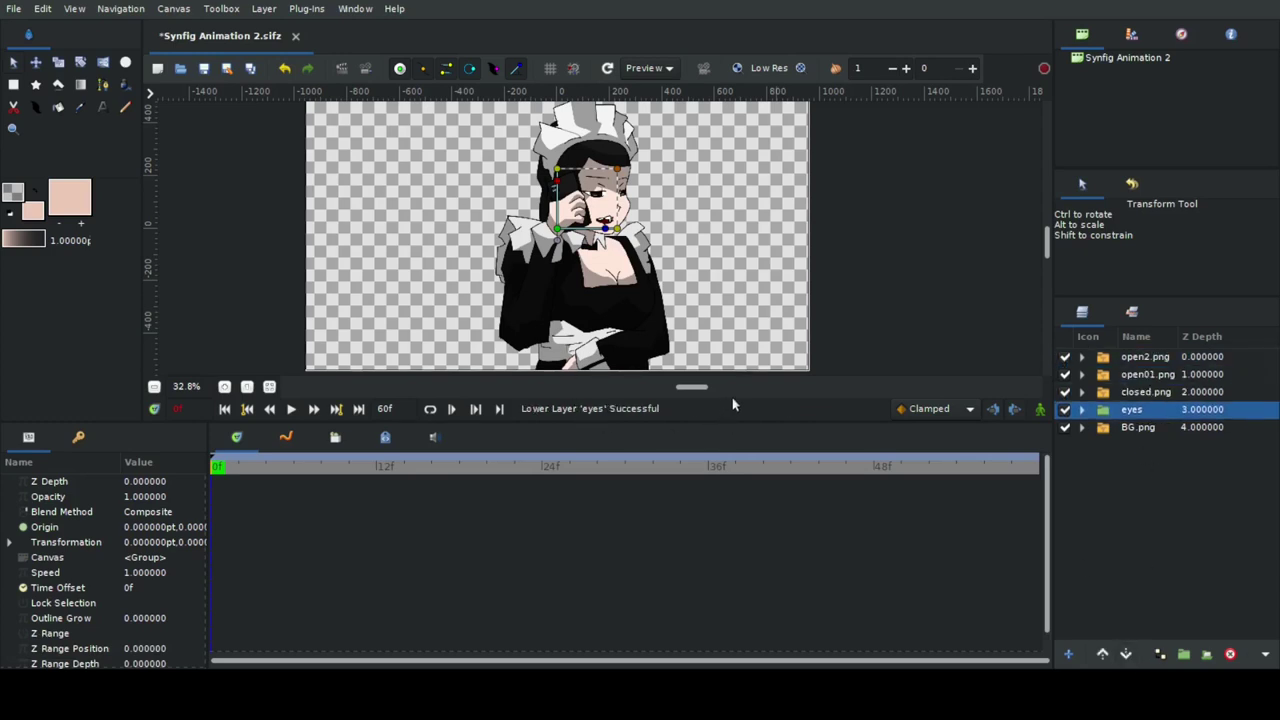
Restore the canvas area and import the yesjakeillseeyoutomorrow.pgo Papagayo lip-sync file.
{"action": "mouse_move", "coordinate": [763, 386]}
{"action": "left_mouse_down"}
{"action": "mouse_move", "coordinate": [840, 387]}
{"action": "mouse_move", "coordinate": [706, 387]}
{"action": "left_mouse_up"}
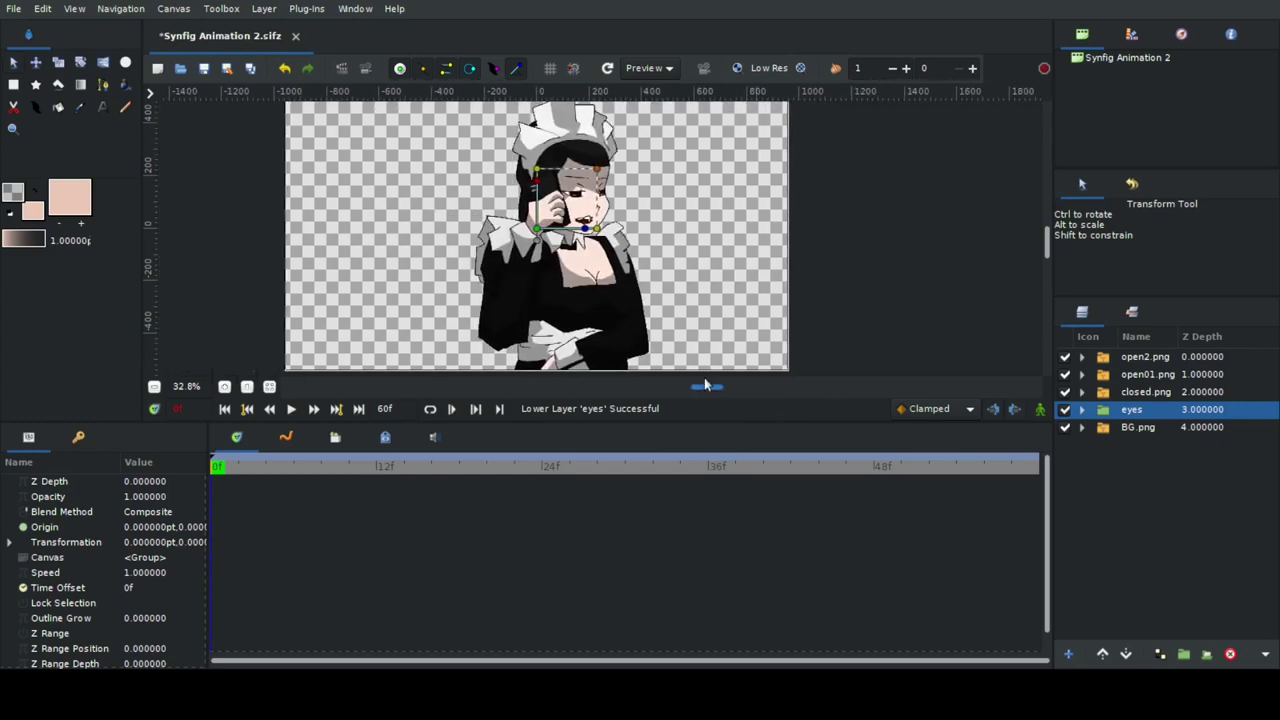
{"action": "left_click_drag", "start_coordinate": [195, 427], "coordinate": [190, 494]}
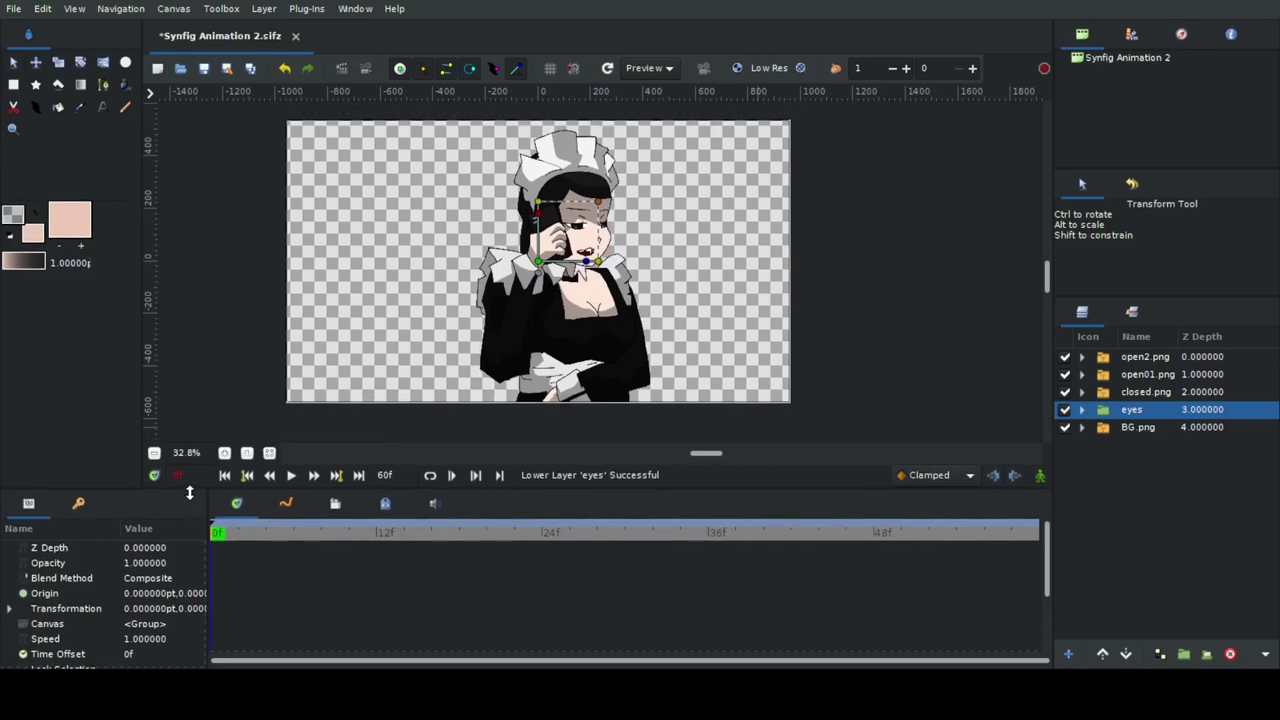
{"action": "left_click", "coordinate": [9, 12]}
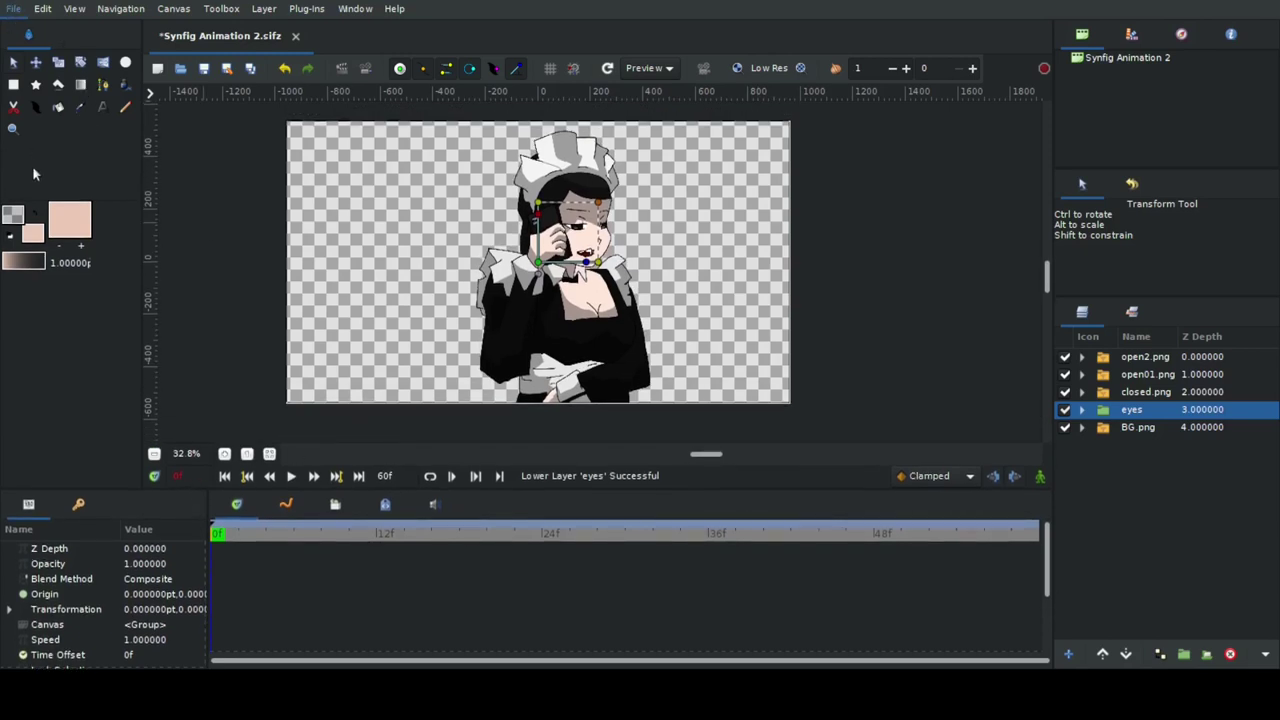
{"action": "left_click", "coordinate": [33, 173]}
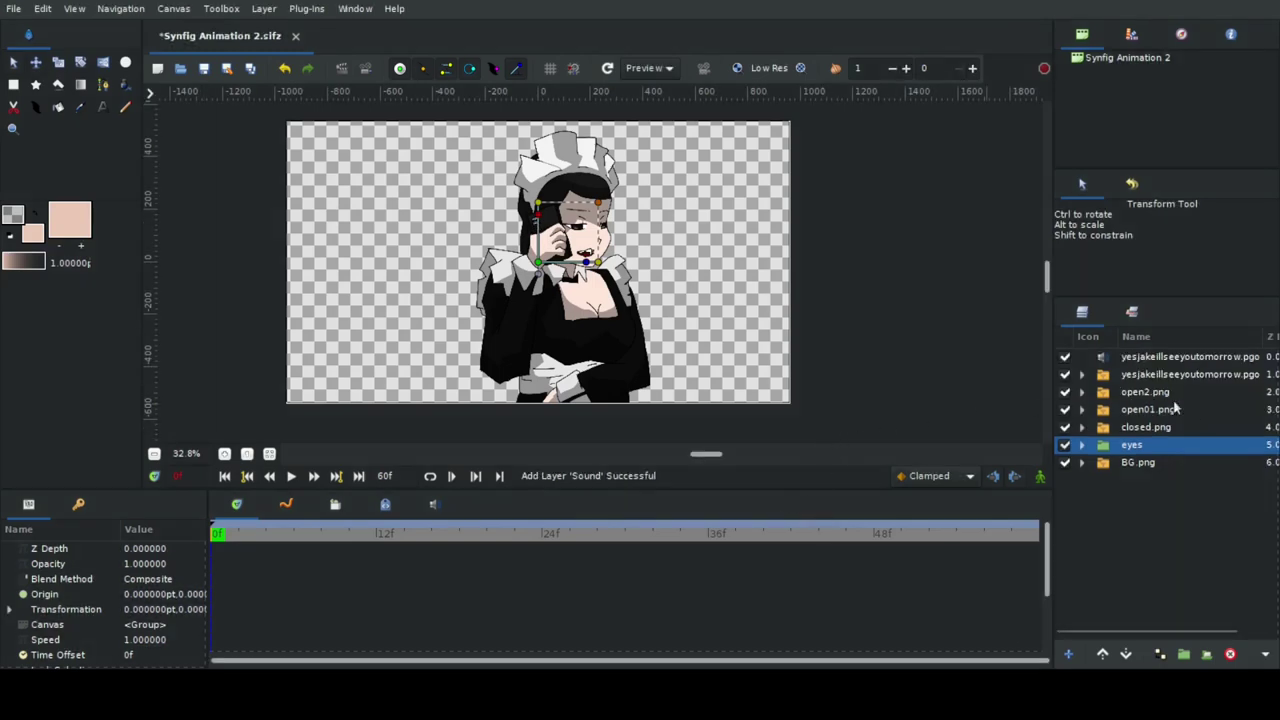
Expand the lip-sync group, duplicate closed.png into the rest group, and save.
{"action": "left_click", "coordinate": [1140, 376]}
{"action": "left_click", "coordinate": [1081, 374]}
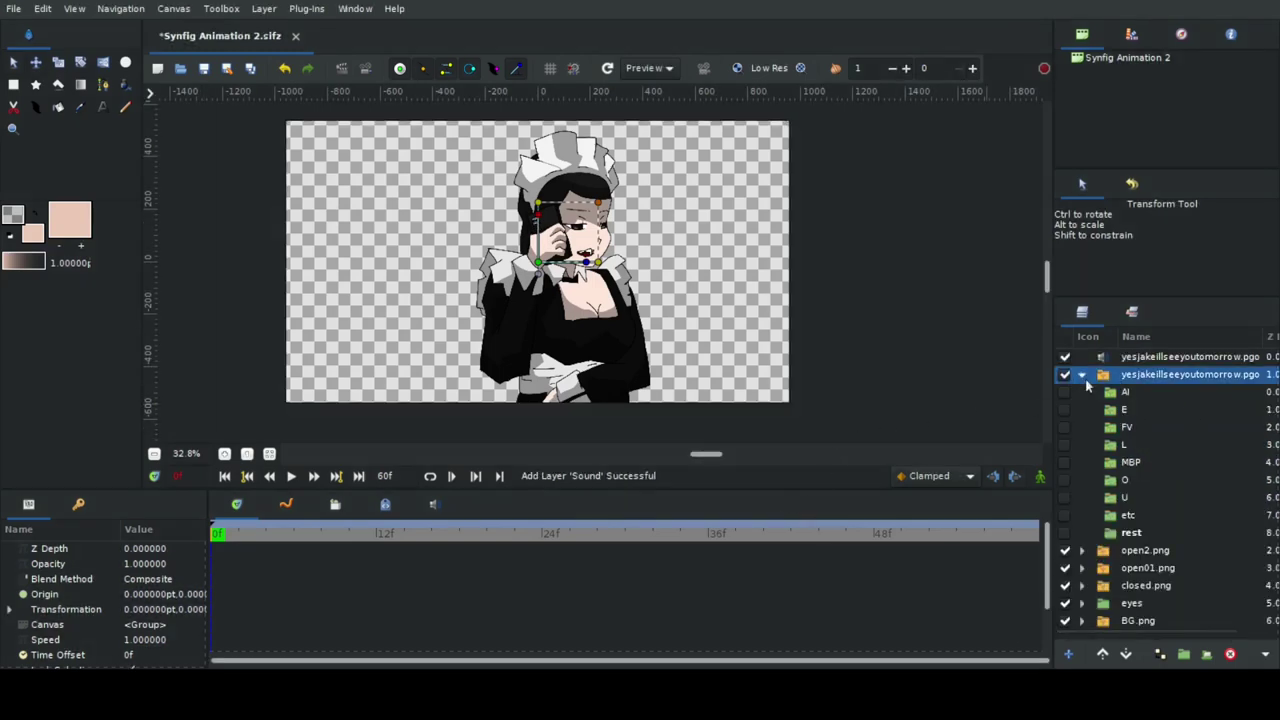
{"action": "key", "text": "ctrl+s"}
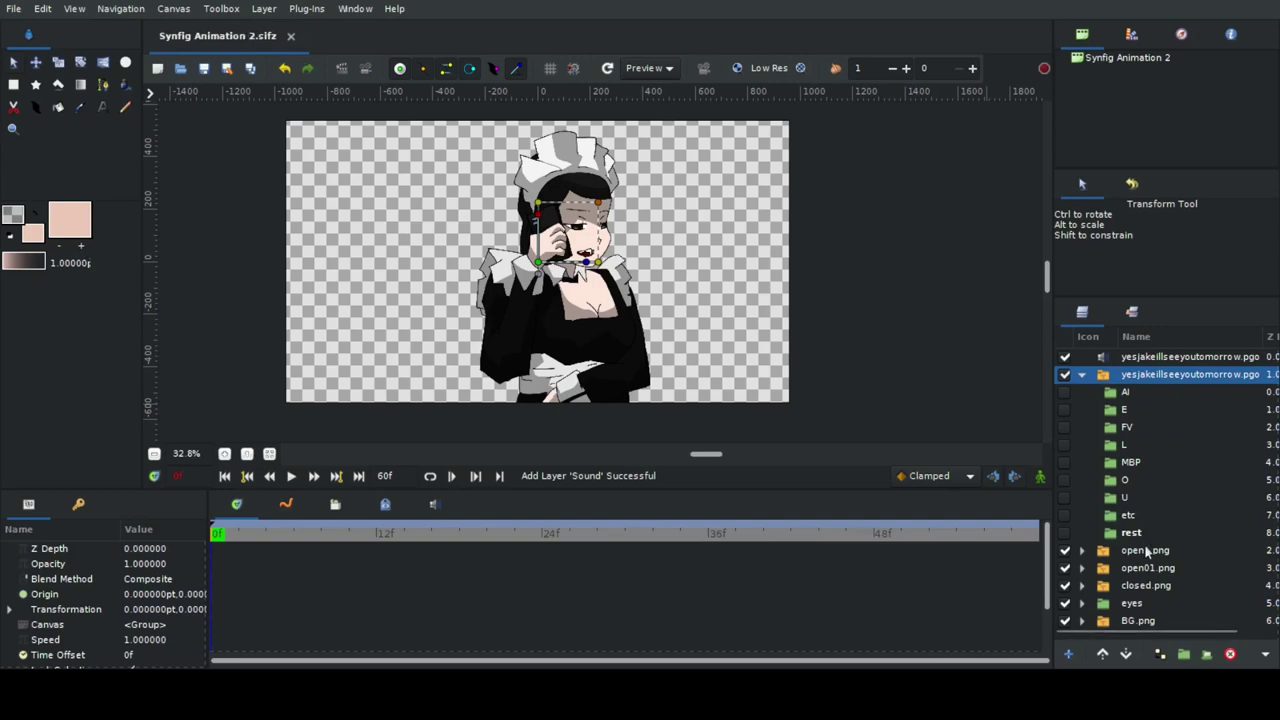
{"action": "left_click", "coordinate": [1120, 567]}
{"action": "left_click", "coordinate": [1145, 585]}
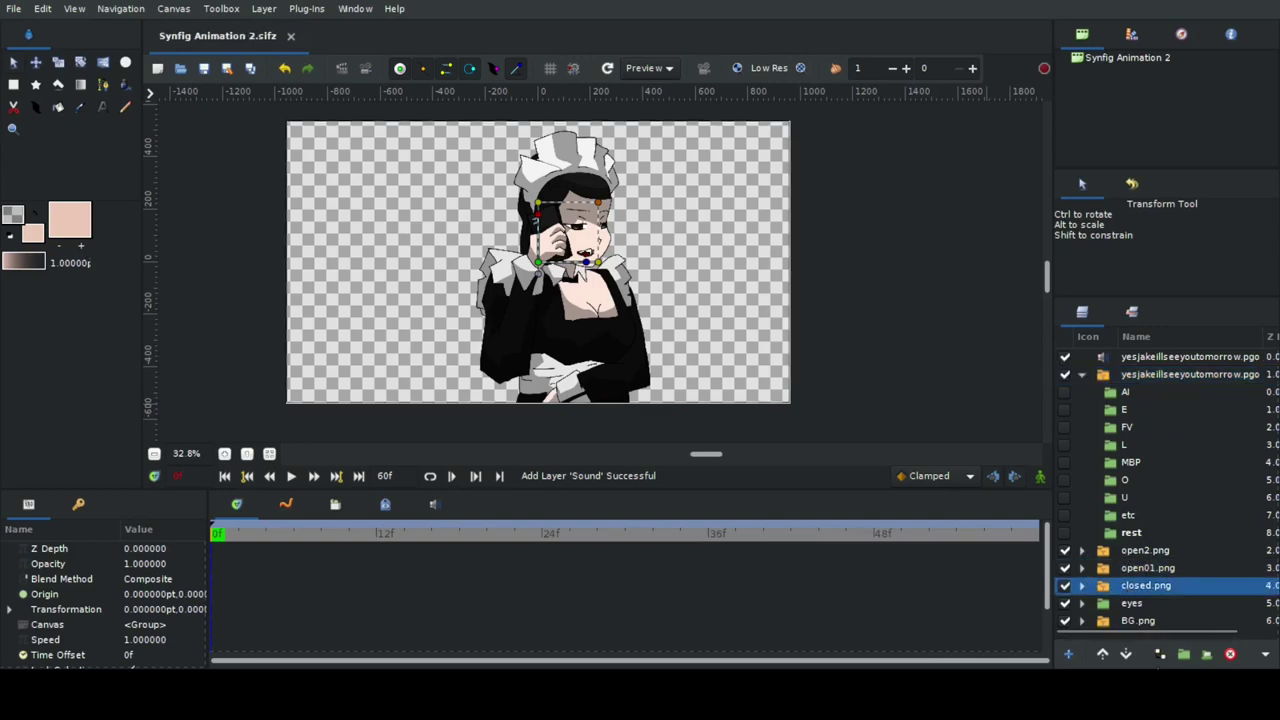
{"action": "left_click", "coordinate": [1159, 653]}
{"action": "double_click", "coordinate": [1124, 605]}
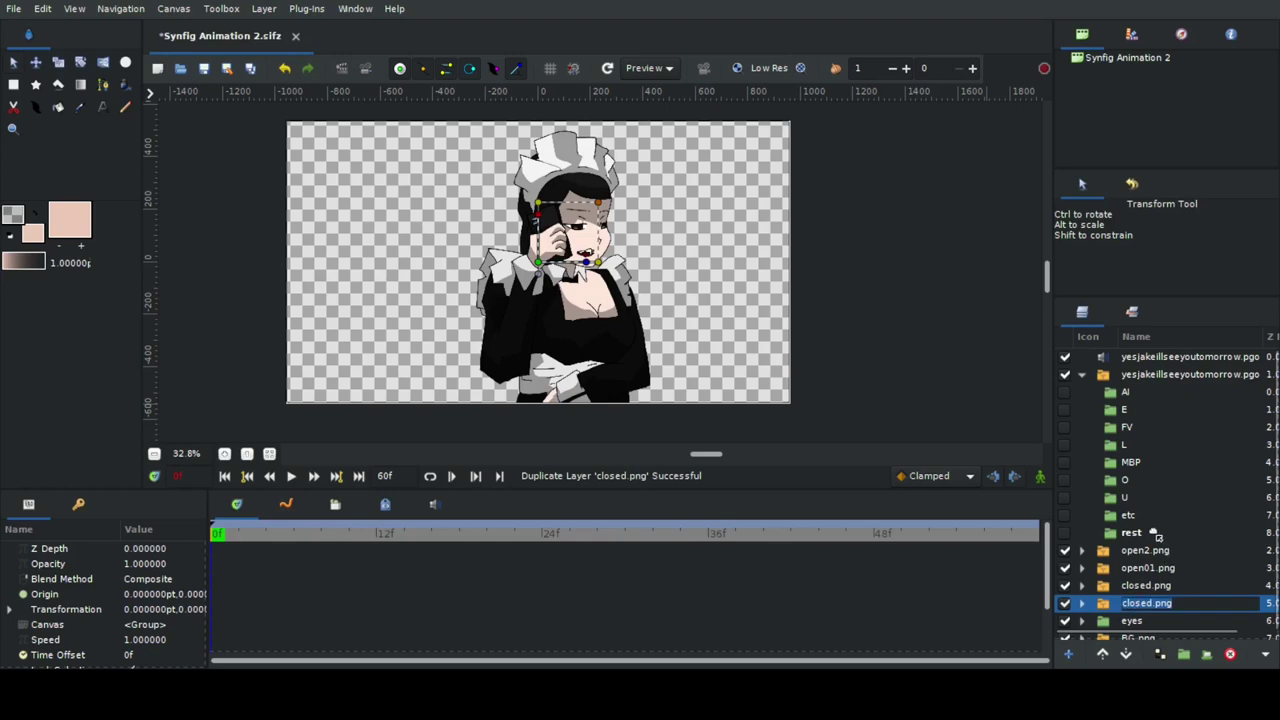
{"action": "left_click_drag", "start_coordinate": [1150, 540], "coordinate": [1150, 540]}
{"action": "key", "text": "ctrl+s"}
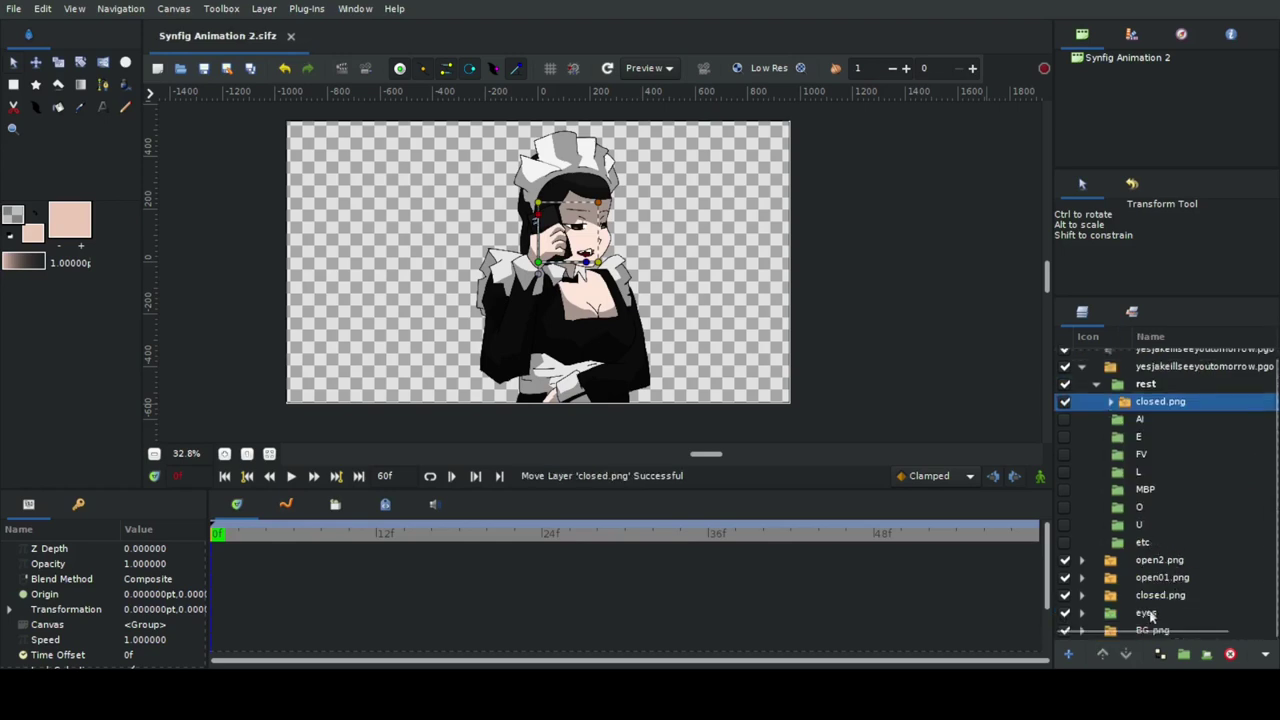
Place further closed.png copies into the O, MBP and FV mouth-shape groups.
{"action": "left_click", "coordinate": [1148, 598]}
{"action": "left_click", "coordinate": [1159, 653]}
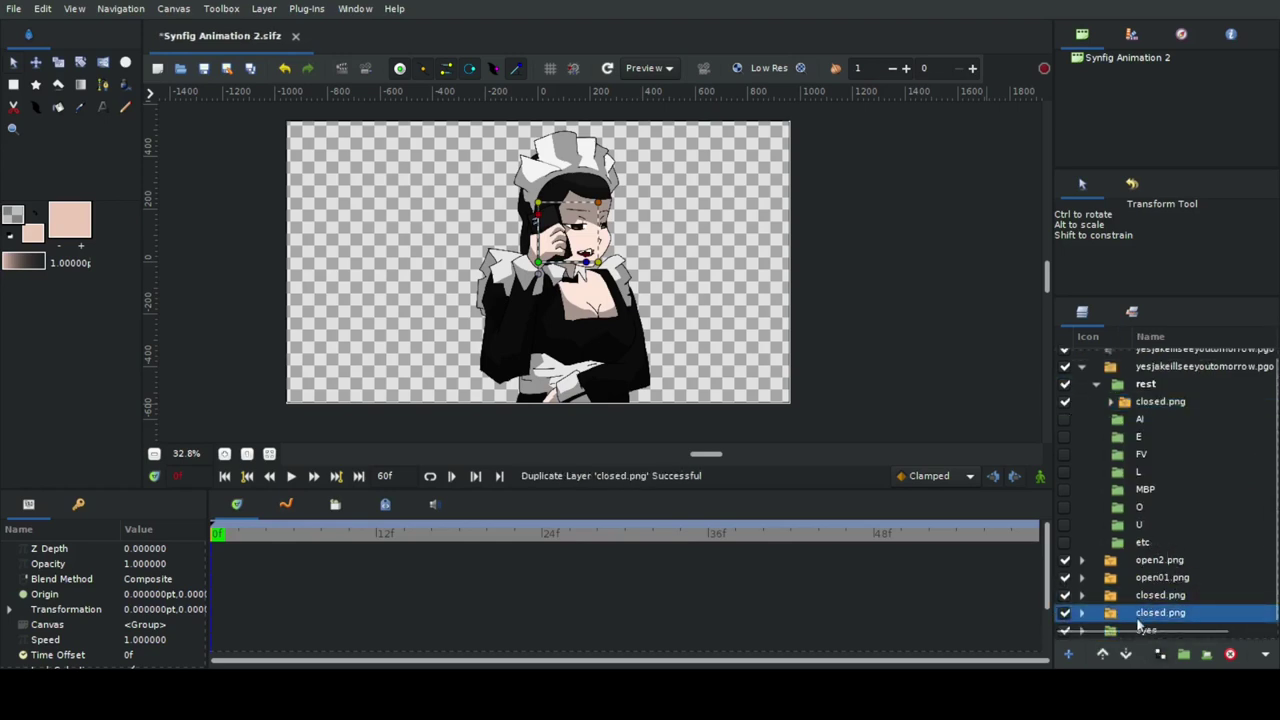
{"action": "left_click_drag", "start_coordinate": [1140, 620], "coordinate": [1140, 507]}
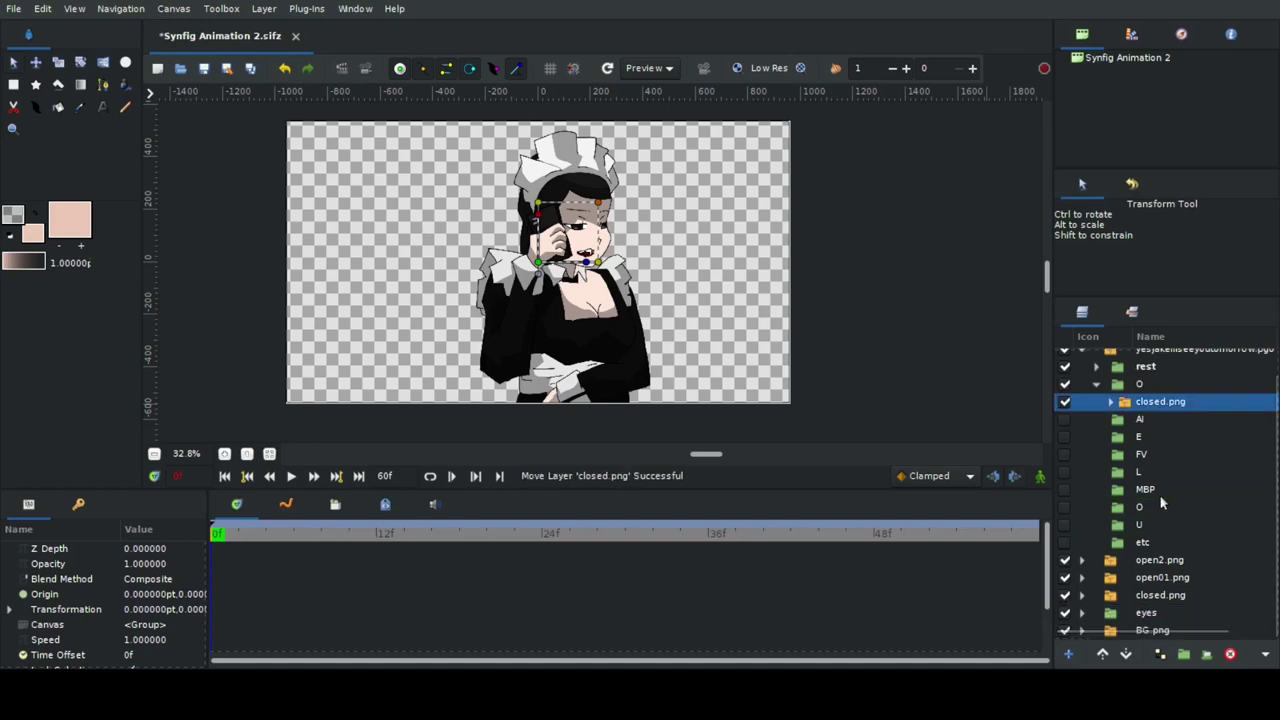
{"action": "left_click", "coordinate": [1158, 596]}
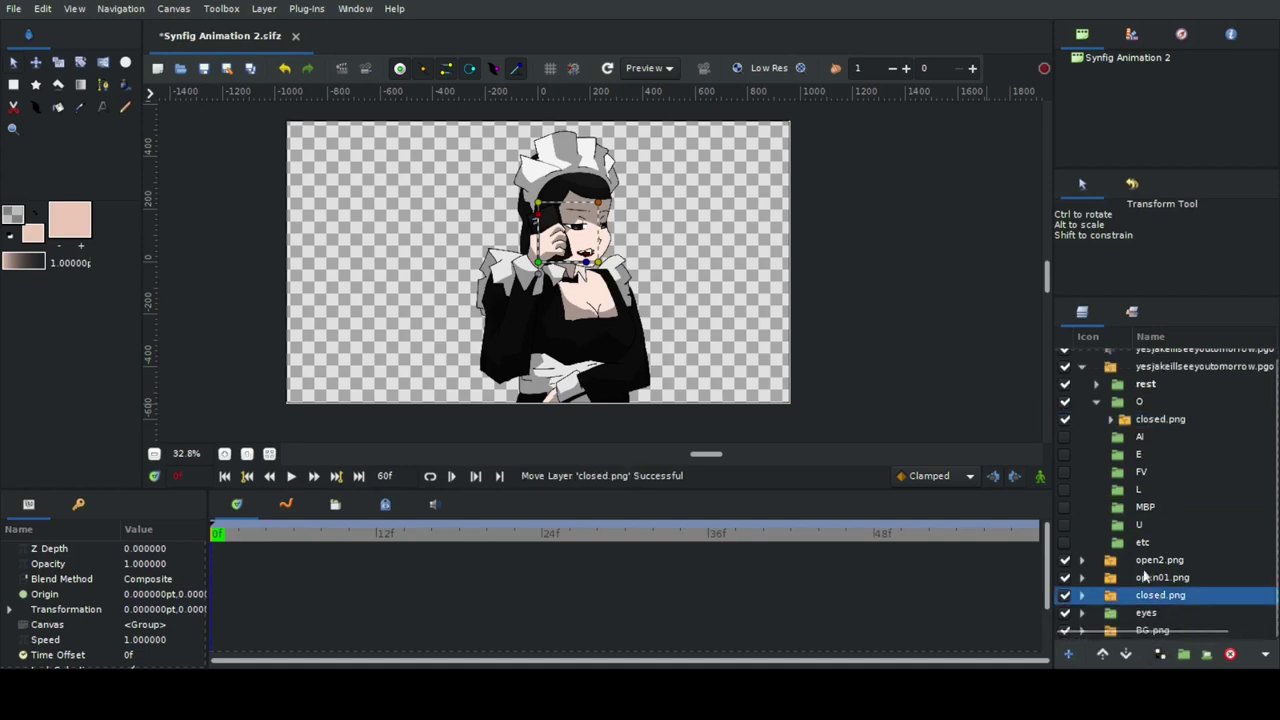
{"action": "left_click", "coordinate": [1160, 655]}
{"action": "left_click_drag", "start_coordinate": [1155, 612], "coordinate": [1160, 513]}
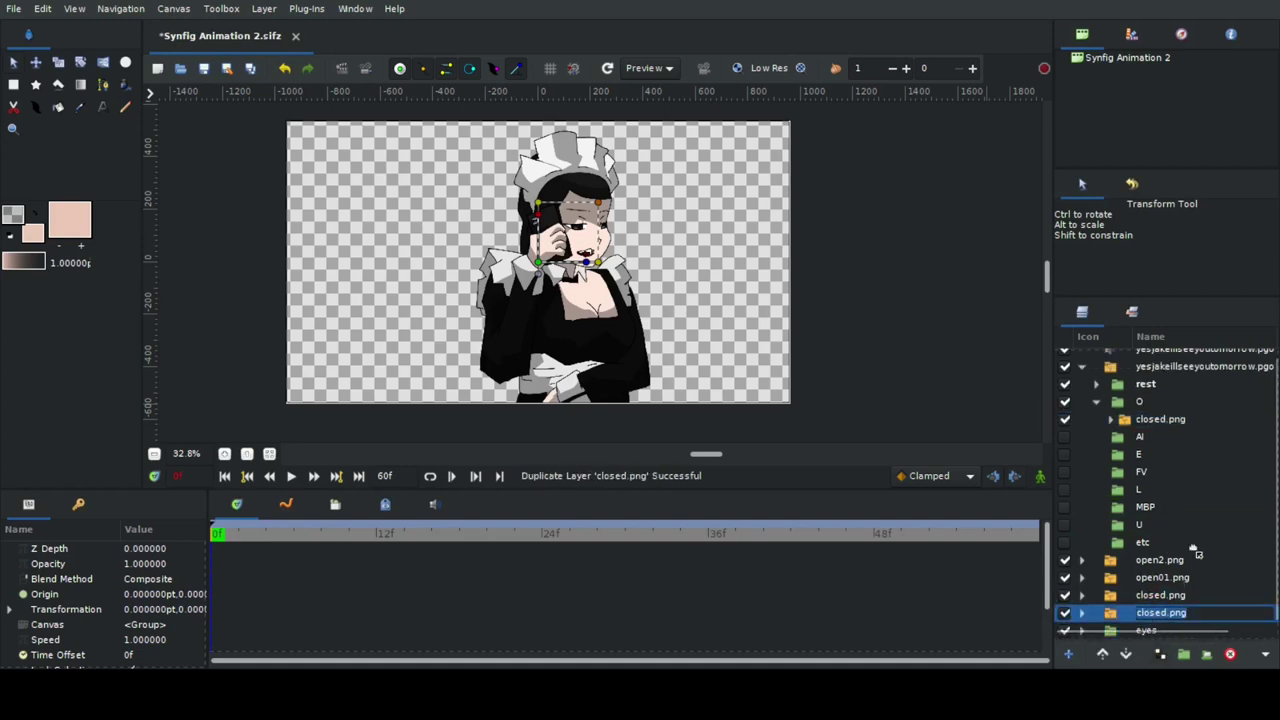
{"action": "key", "text": "ctrl+s"}
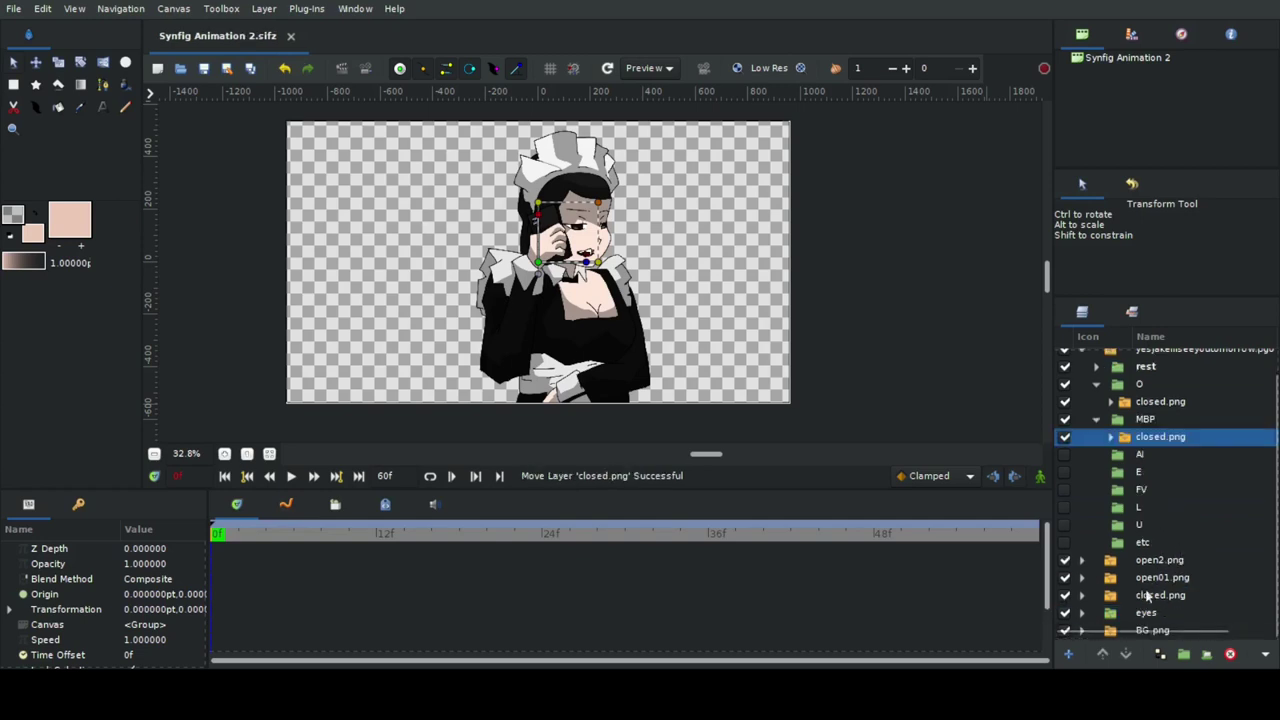
{"action": "left_click_drag", "start_coordinate": [1142, 598], "coordinate": [1148, 490]}
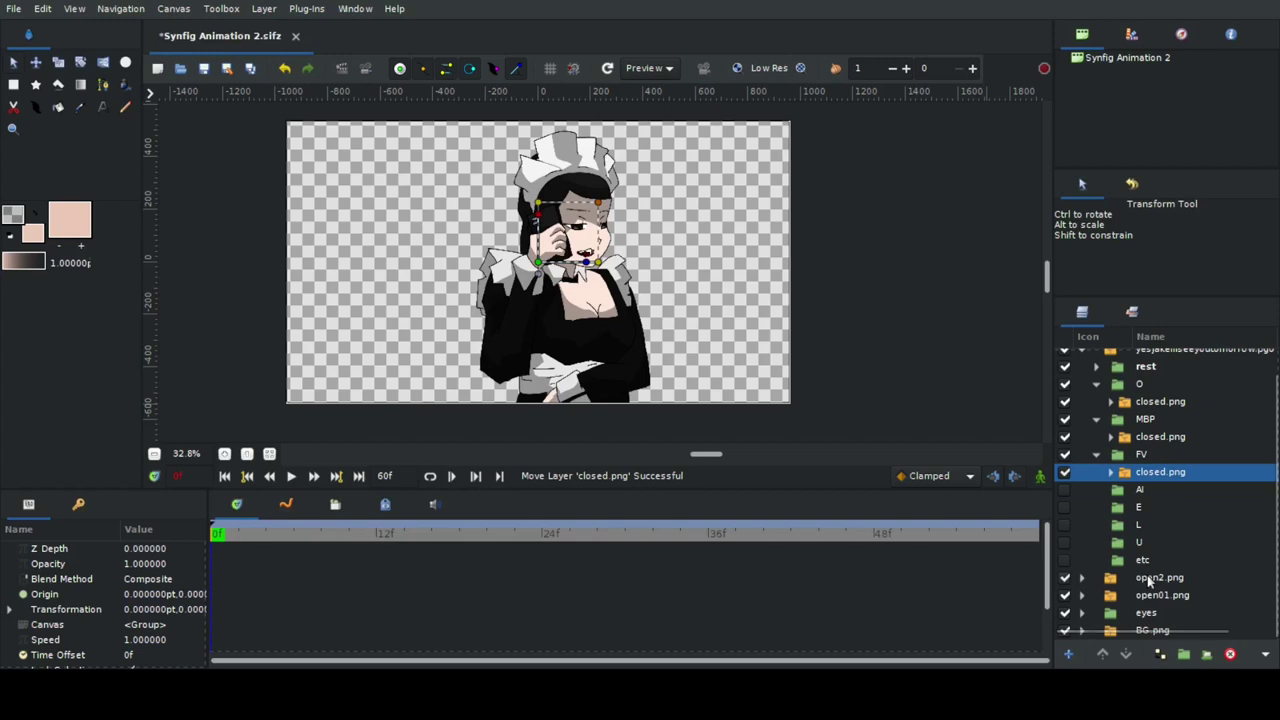
Place open01.png copies into the AI and E mouth-shape groups.
{"action": "left_click", "coordinate": [1168, 598]}
{"action": "left_click", "coordinate": [1159, 655]}
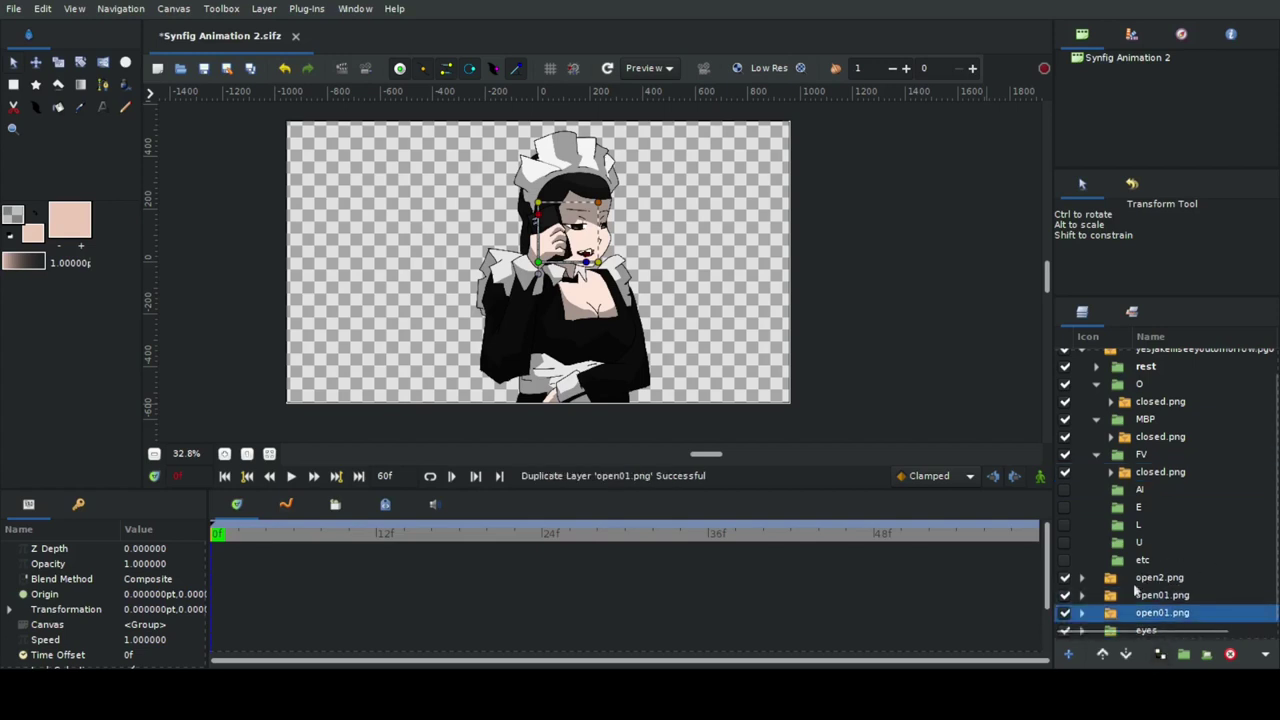
{"action": "left_click_drag", "start_coordinate": [1160, 612], "coordinate": [1157, 492]}
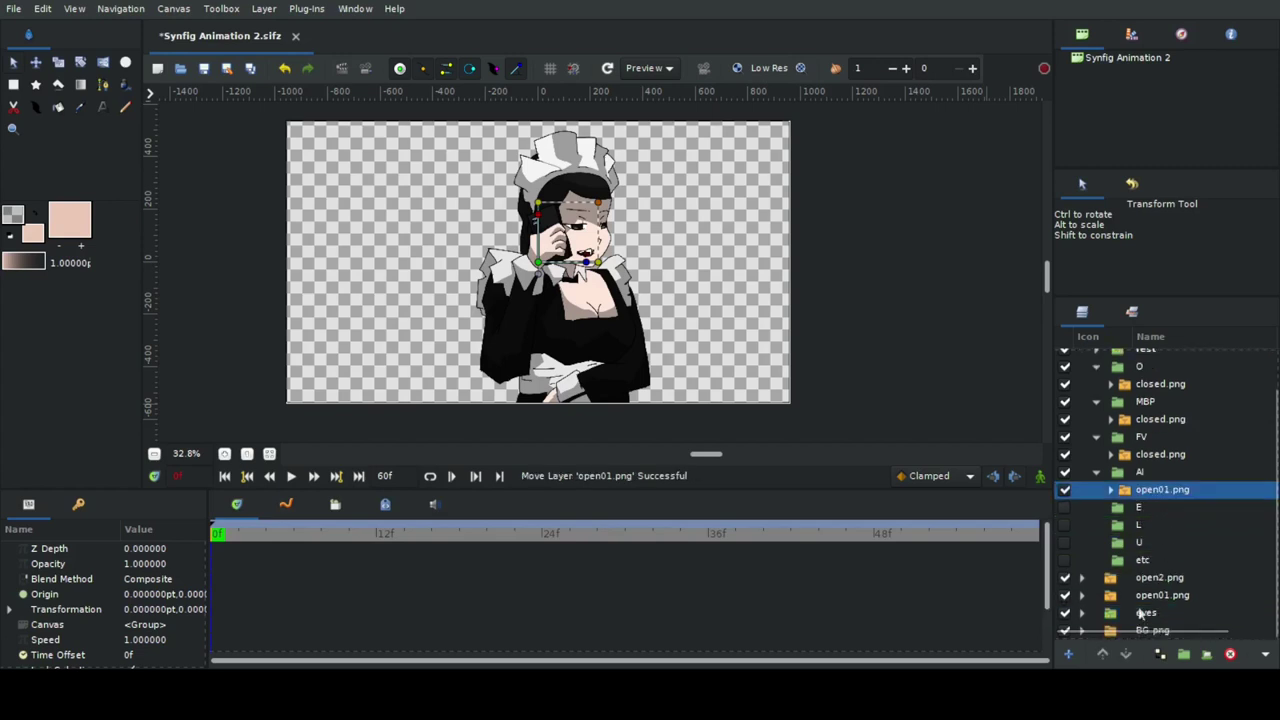
{"action": "left_click", "coordinate": [1152, 596]}
{"action": "left_click", "coordinate": [1150, 598]}
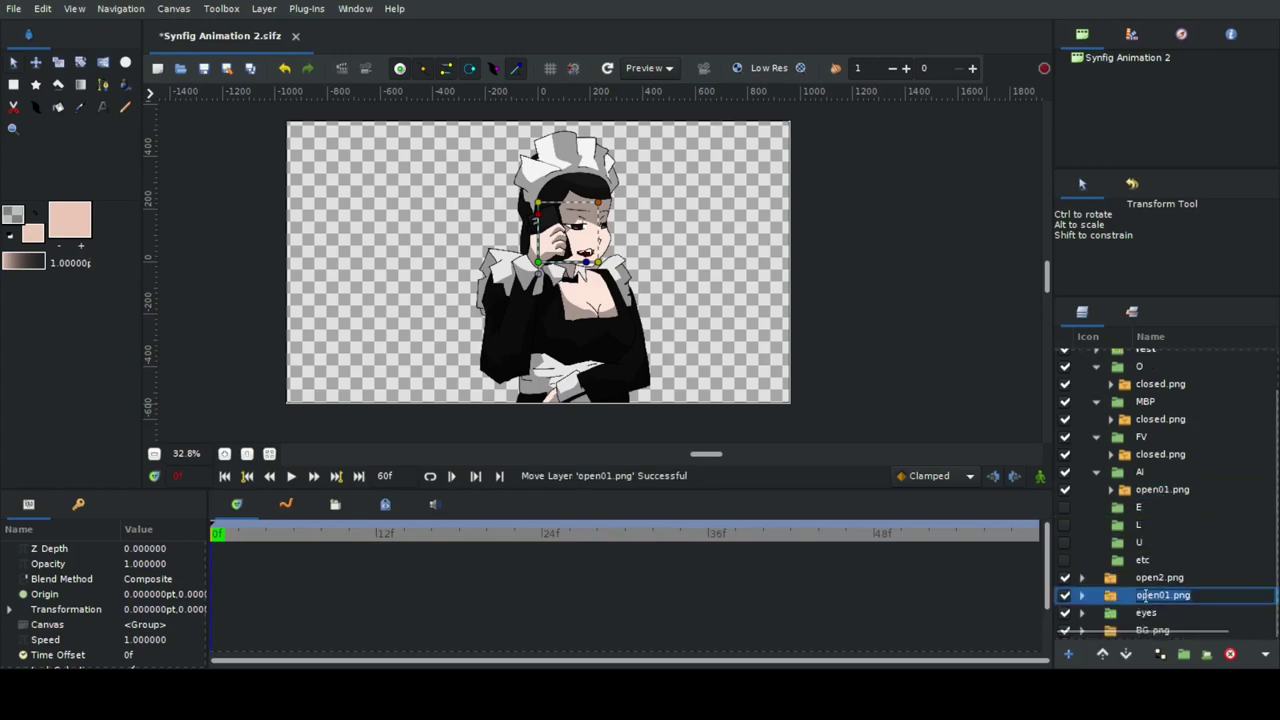
{"action": "left_click_drag", "start_coordinate": [1165, 512], "coordinate": [1165, 514]}
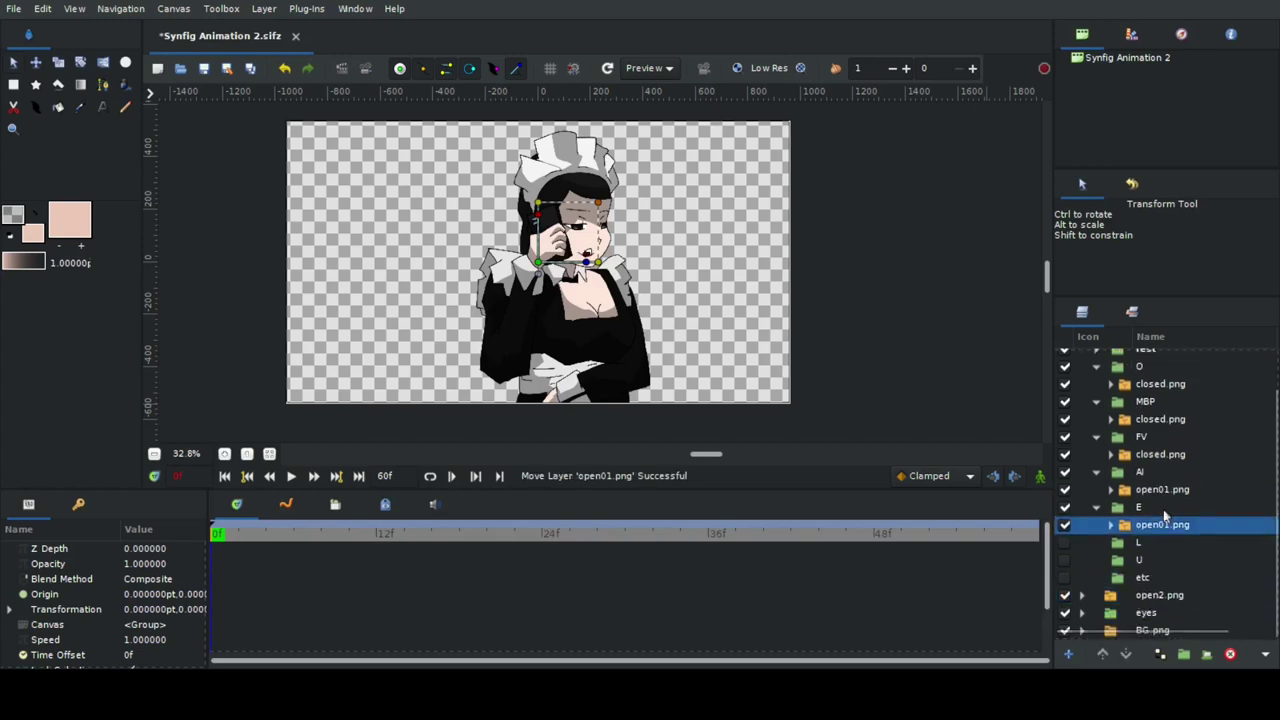
Place open2.png copies into the L, U and etc groups, then save.
{"action": "left_click", "coordinate": [1158, 598]}
{"action": "left_click", "coordinate": [1160, 654]}
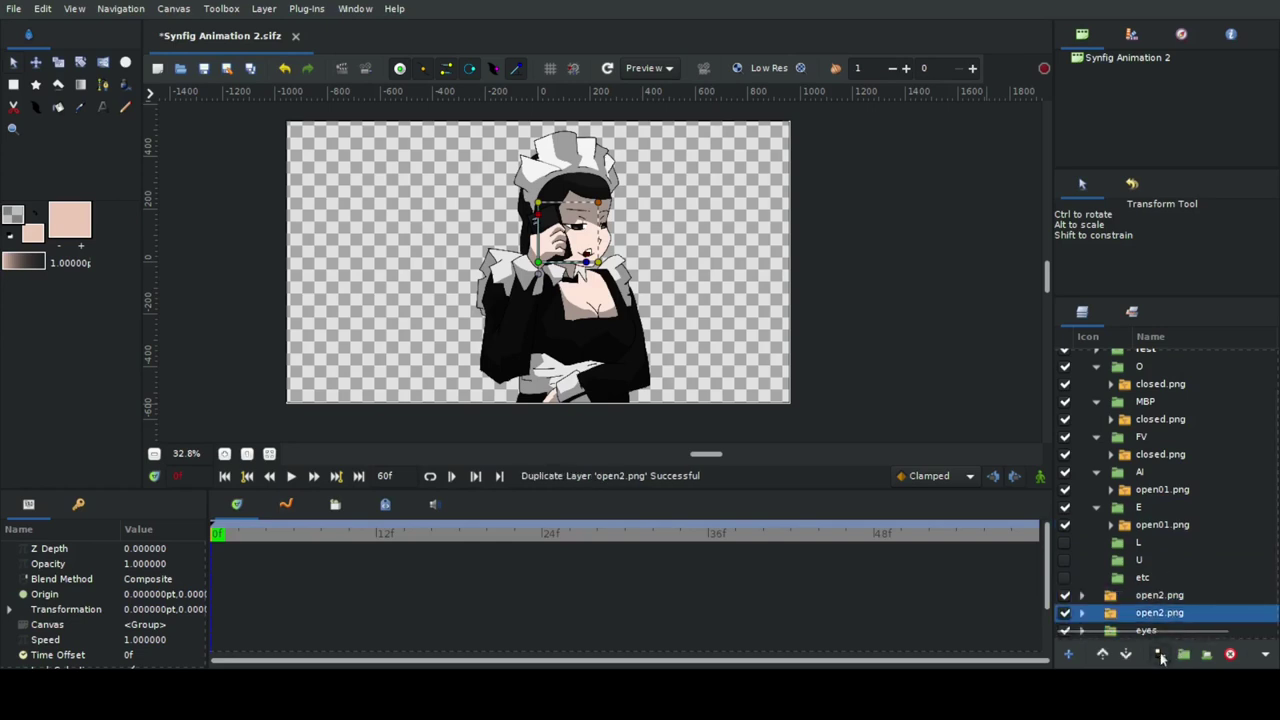
{"action": "left_click", "coordinate": [1160, 654]}
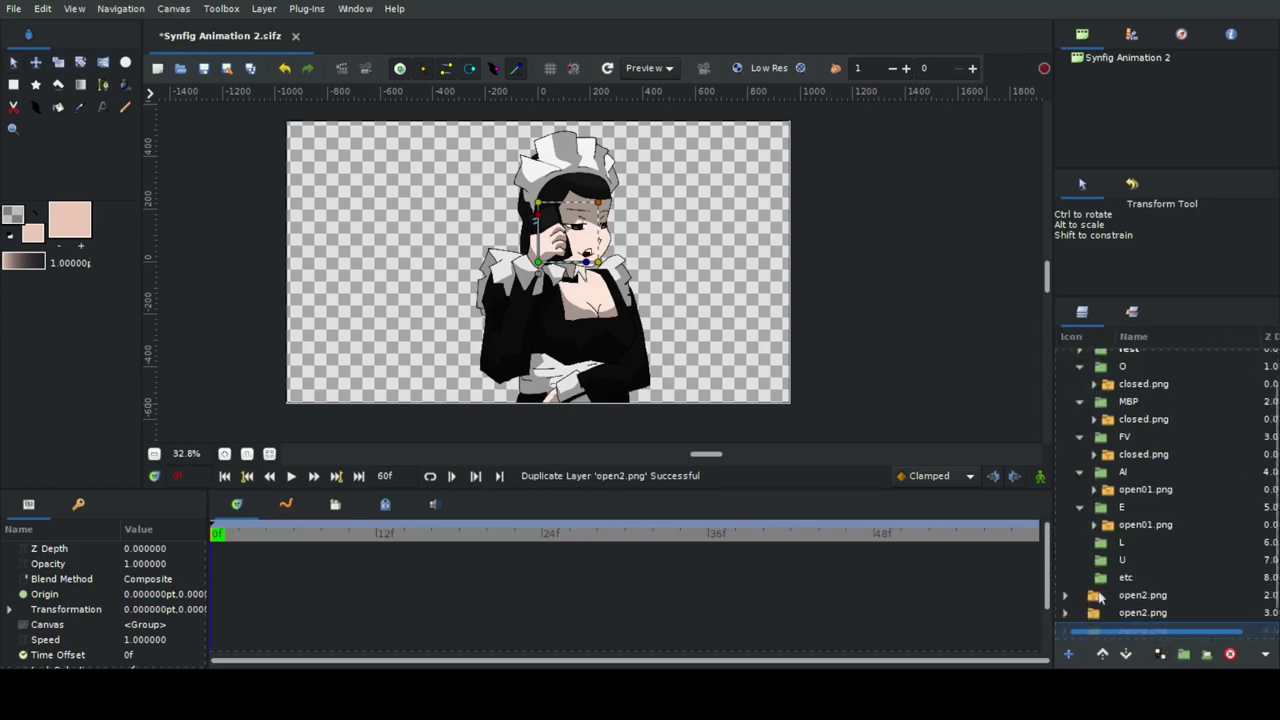
{"action": "left_click", "coordinate": [1124, 594]}
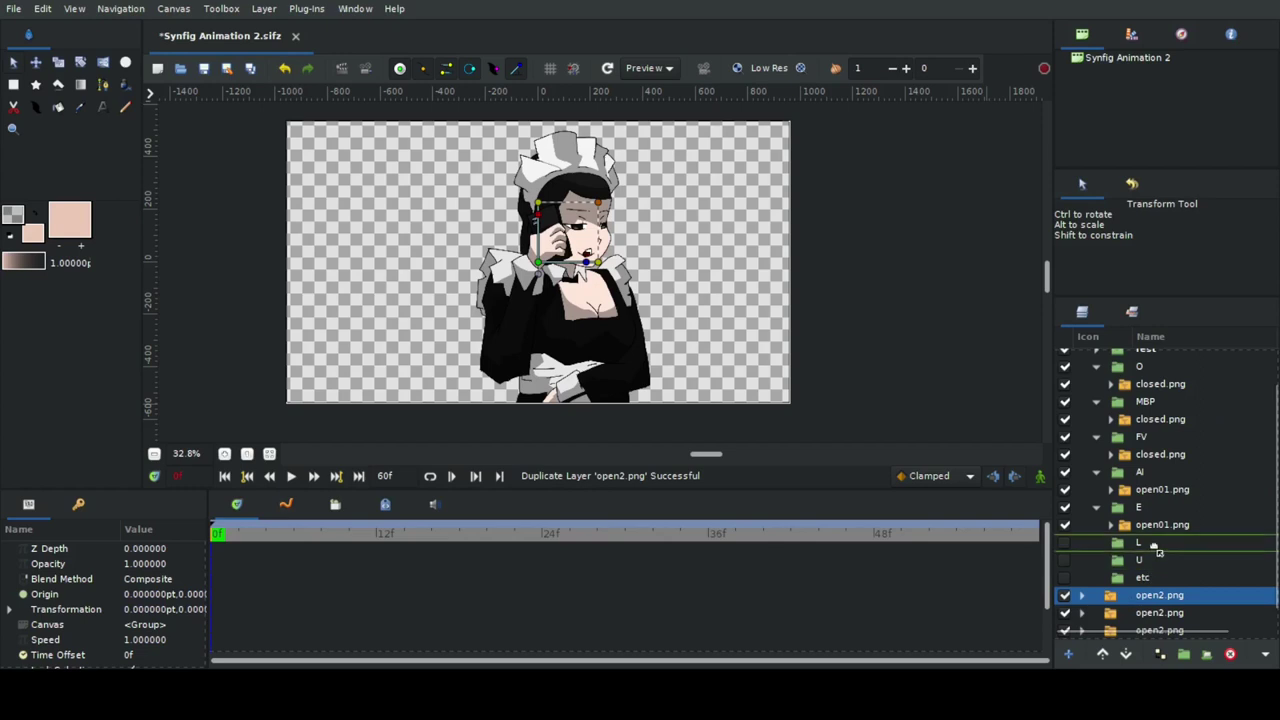
{"action": "left_click_drag", "start_coordinate": [1147, 578], "coordinate": [1150, 542]}
{"action": "left_click", "coordinate": [1122, 583]}
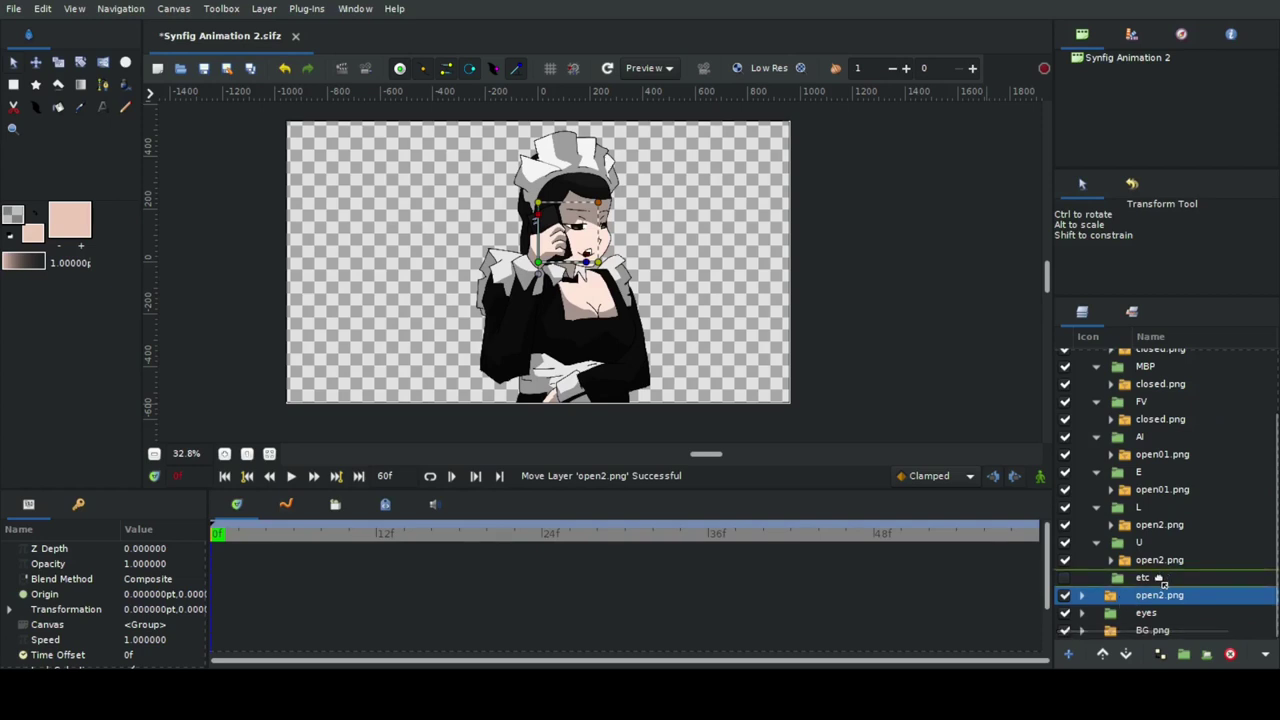
{"action": "left_click_drag", "start_coordinate": [1122, 598], "coordinate": [1150, 577]}
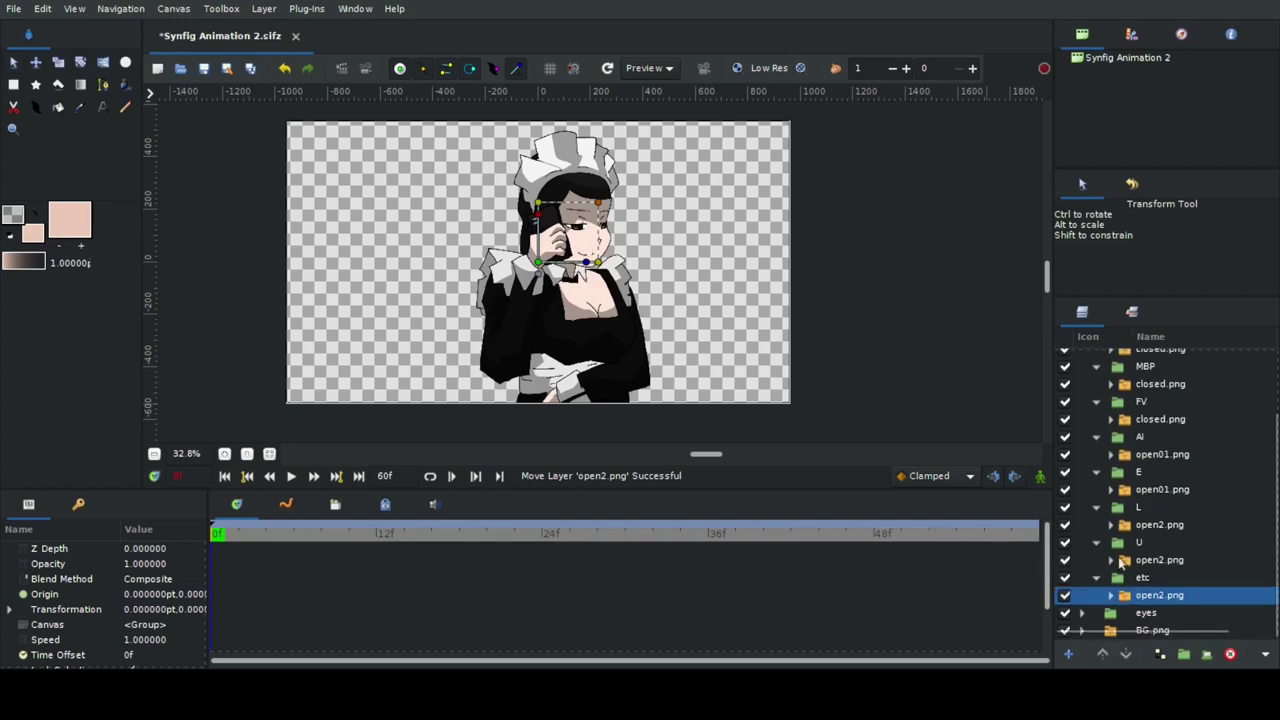
{"action": "key", "text": "ctrl+s"}
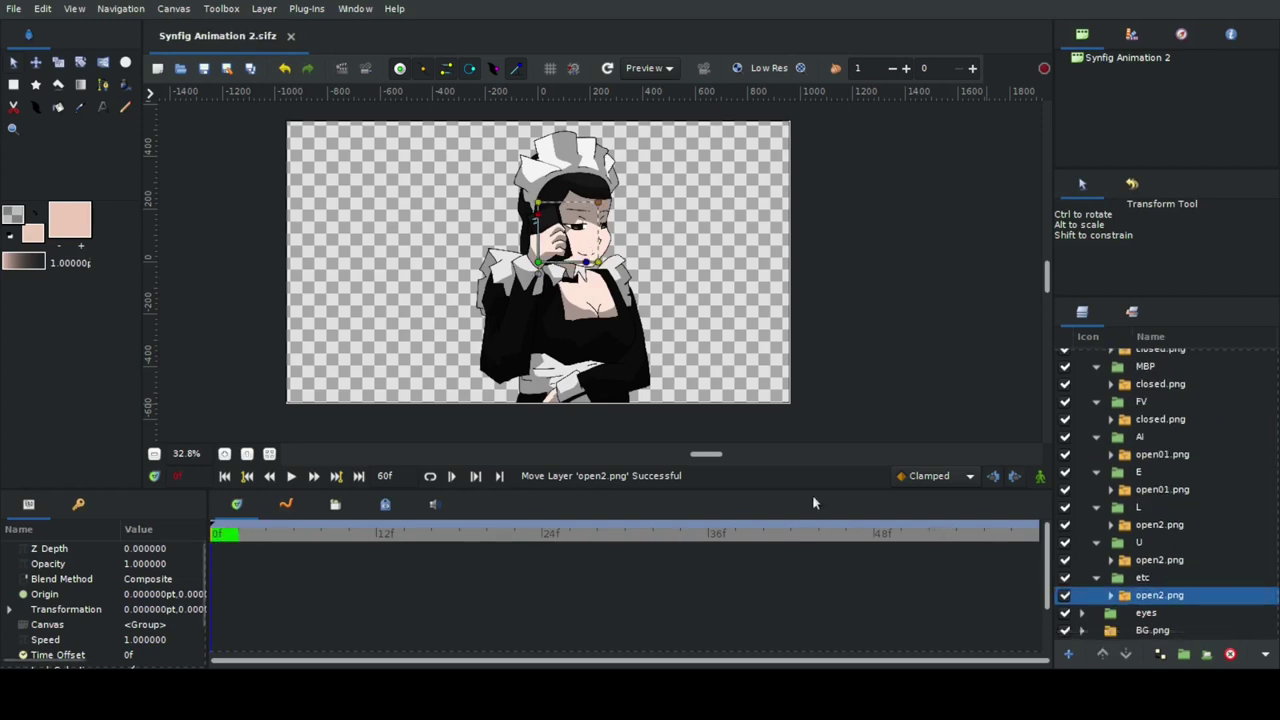
Play and stop the animation to preview the lip-sync.
{"action": "left_click", "coordinate": [291, 477]}
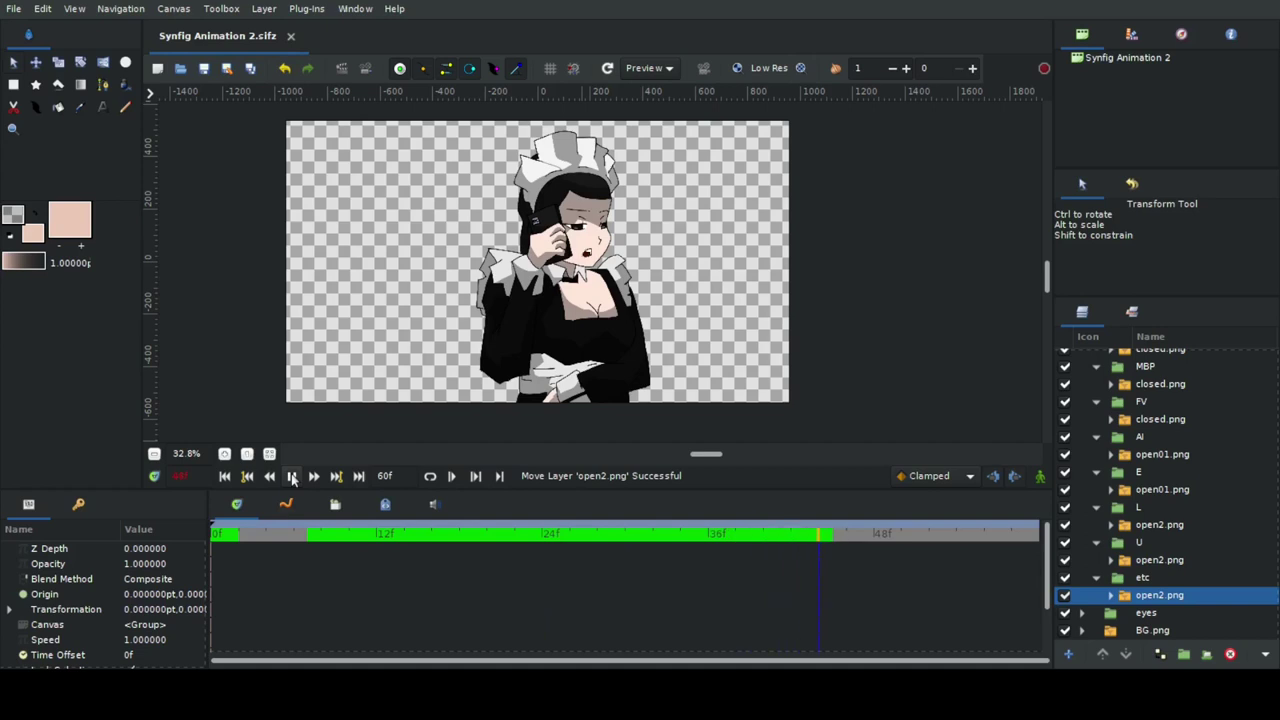
{"action": "left_click", "coordinate": [291, 477]}
{"action": "scroll", "coordinate": [1220, 535], "scroll_direction": "up", "scroll_amount": 1}
{"action": "scroll", "coordinate": [1220, 535], "scroll_direction": "up", "scroll_amount": 1}
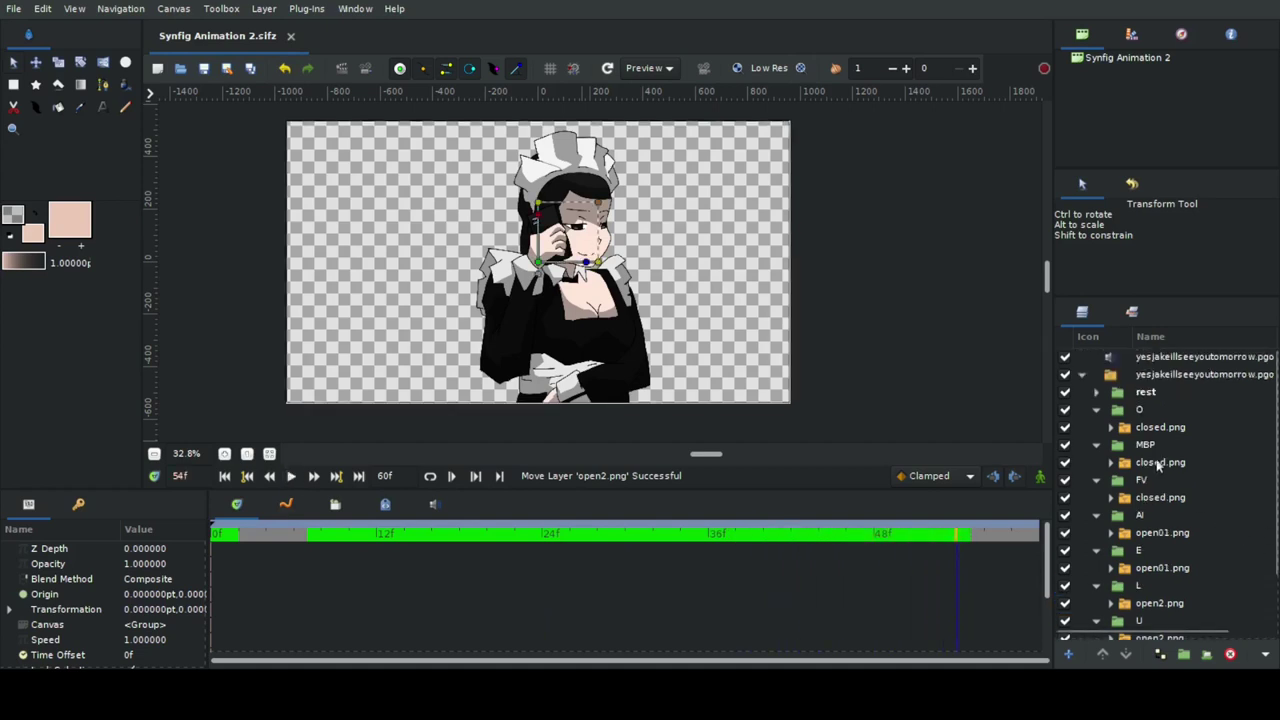
Collapse the mouth group and edit the yesjakeillseeyoutomorrow.pgo sound layer's Filename.
{"action": "left_click", "coordinate": [1081, 375]}
{"action": "left_click", "coordinate": [1200, 357]}
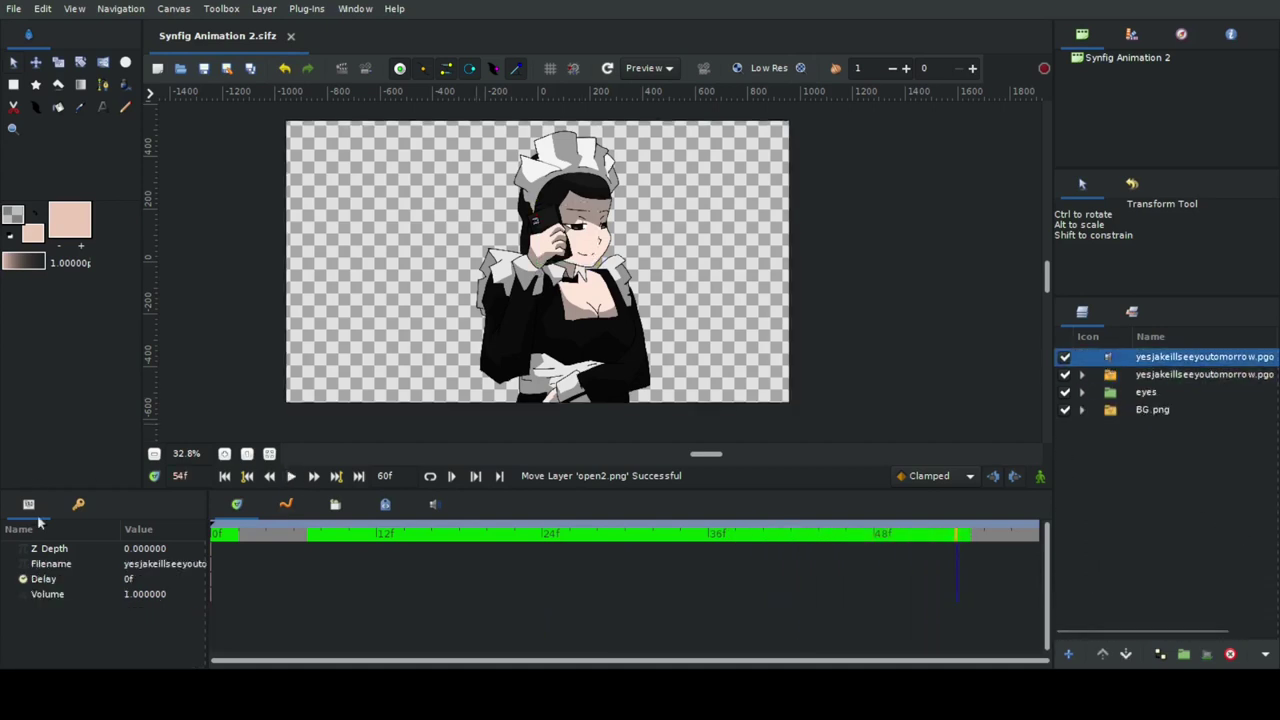
{"action": "left_click", "coordinate": [180, 565]}
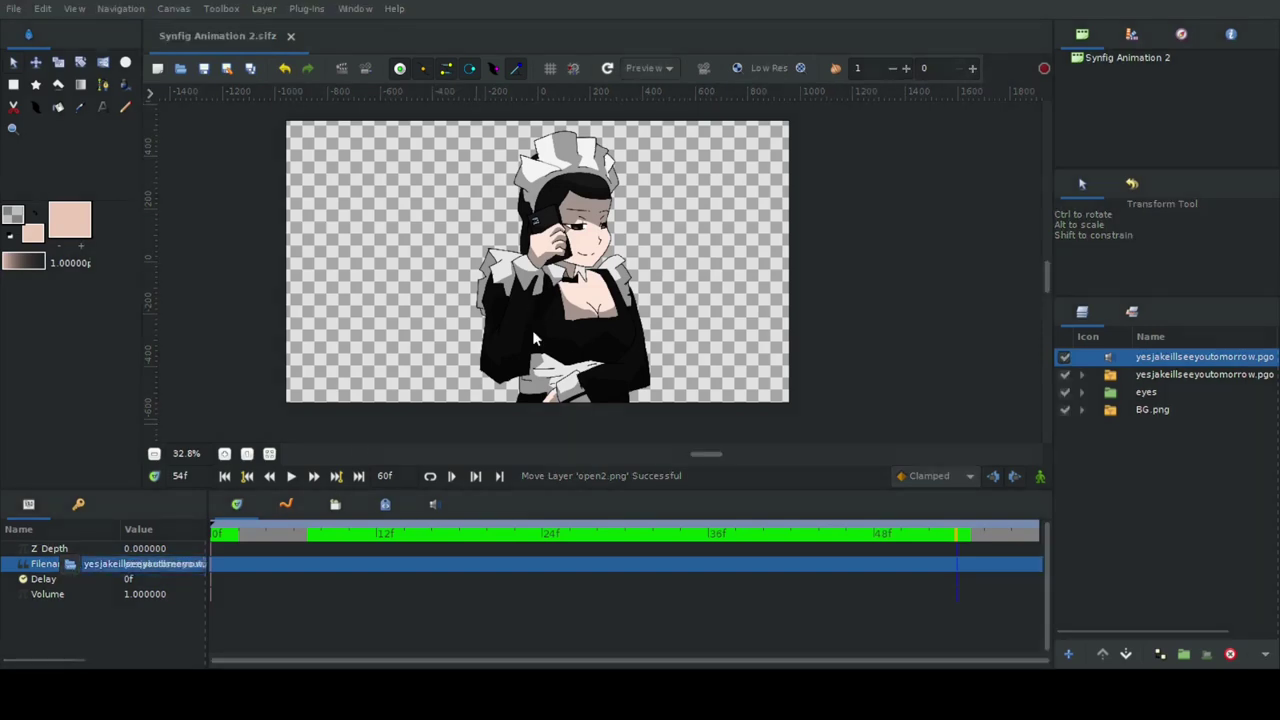
Commit the sound layer's Filename, replay the lip-synced animation, and select the eyes group.
{"action": "key", "text": "Return"}
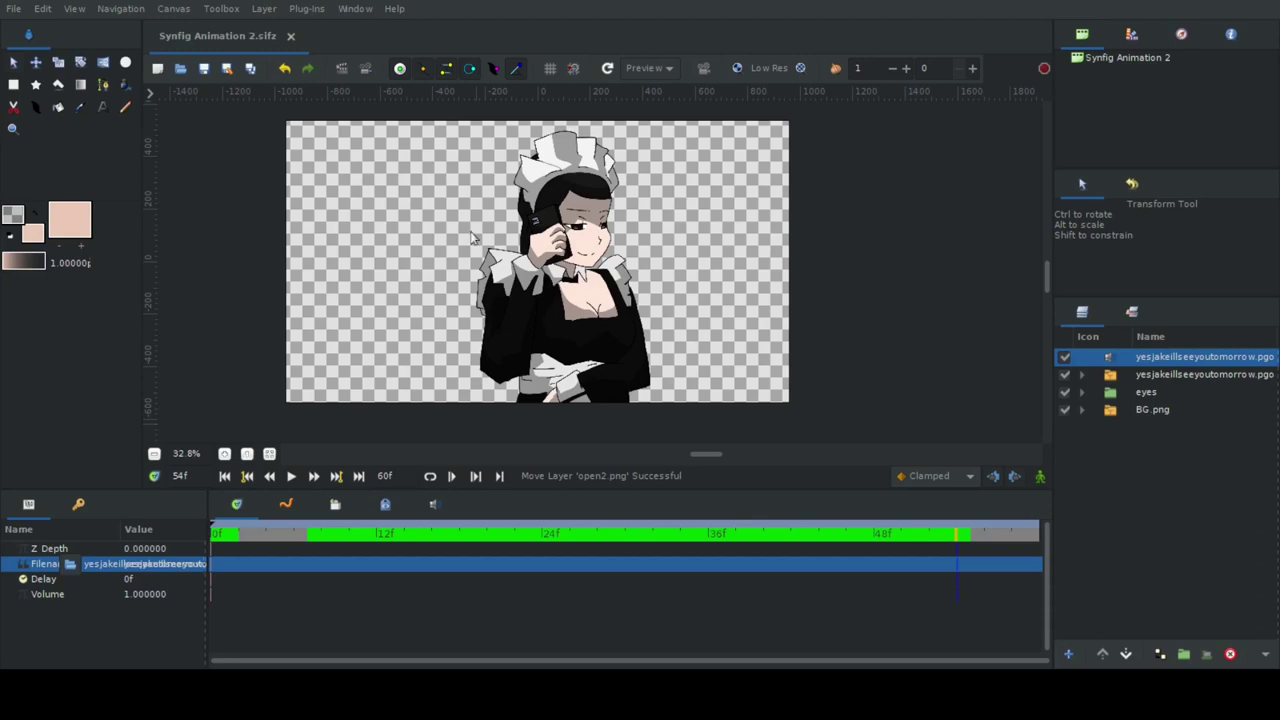
{"action": "key", "text": "Return"}
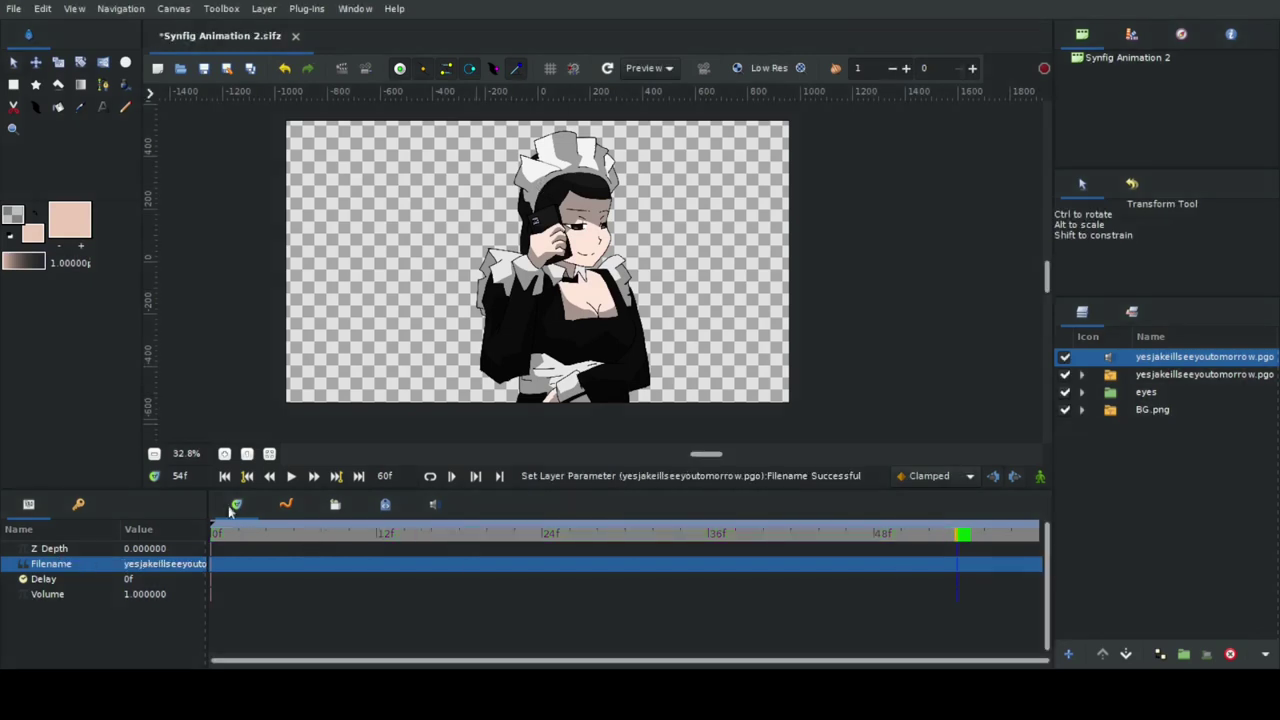
{"action": "left_click", "coordinate": [291, 476]}
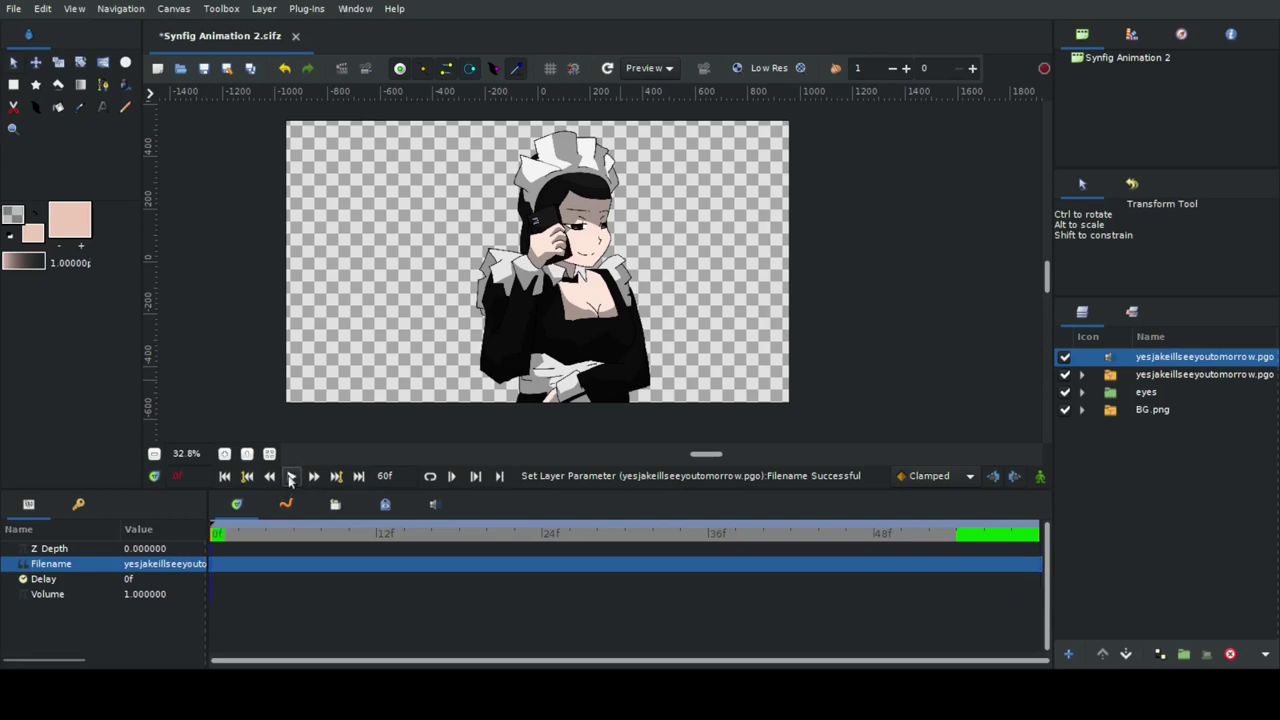
{"action": "left_click", "coordinate": [291, 476]}
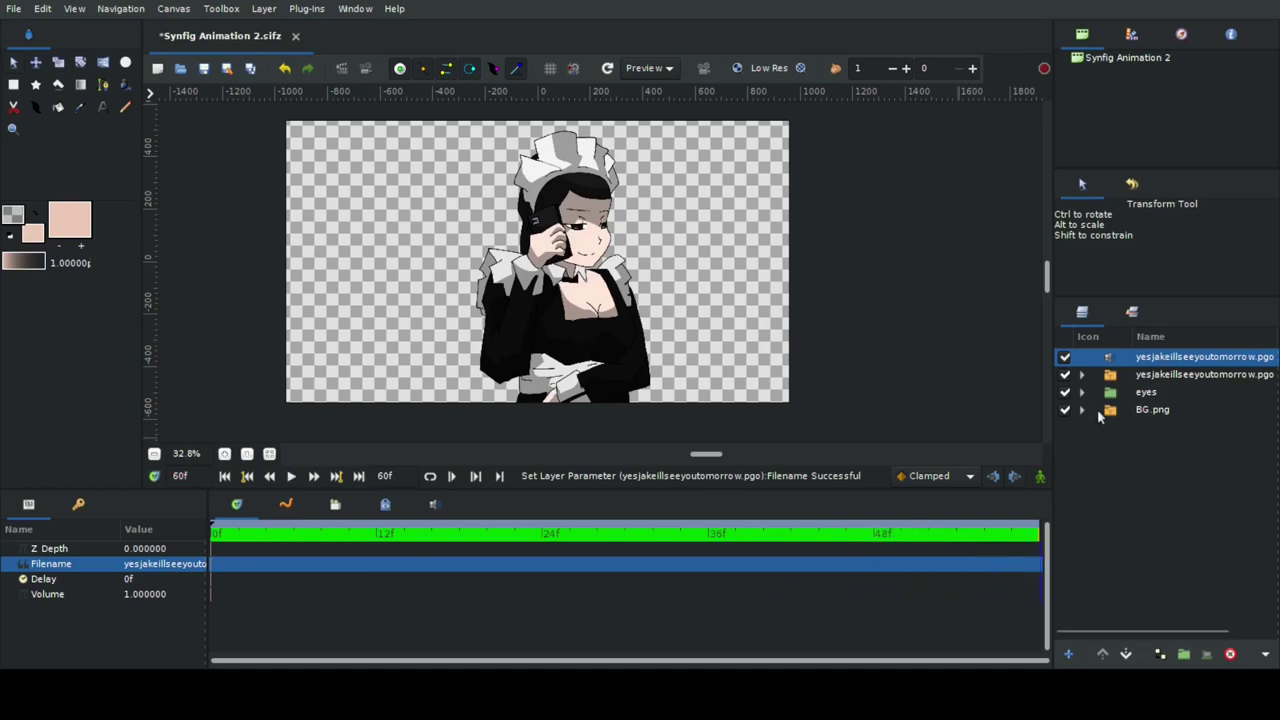
{"action": "left_click", "coordinate": [1095, 396]}
Expand the eyes group, turn on animation mode, and go to frame 12.
{"action": "left_click", "coordinate": [1082, 394]}
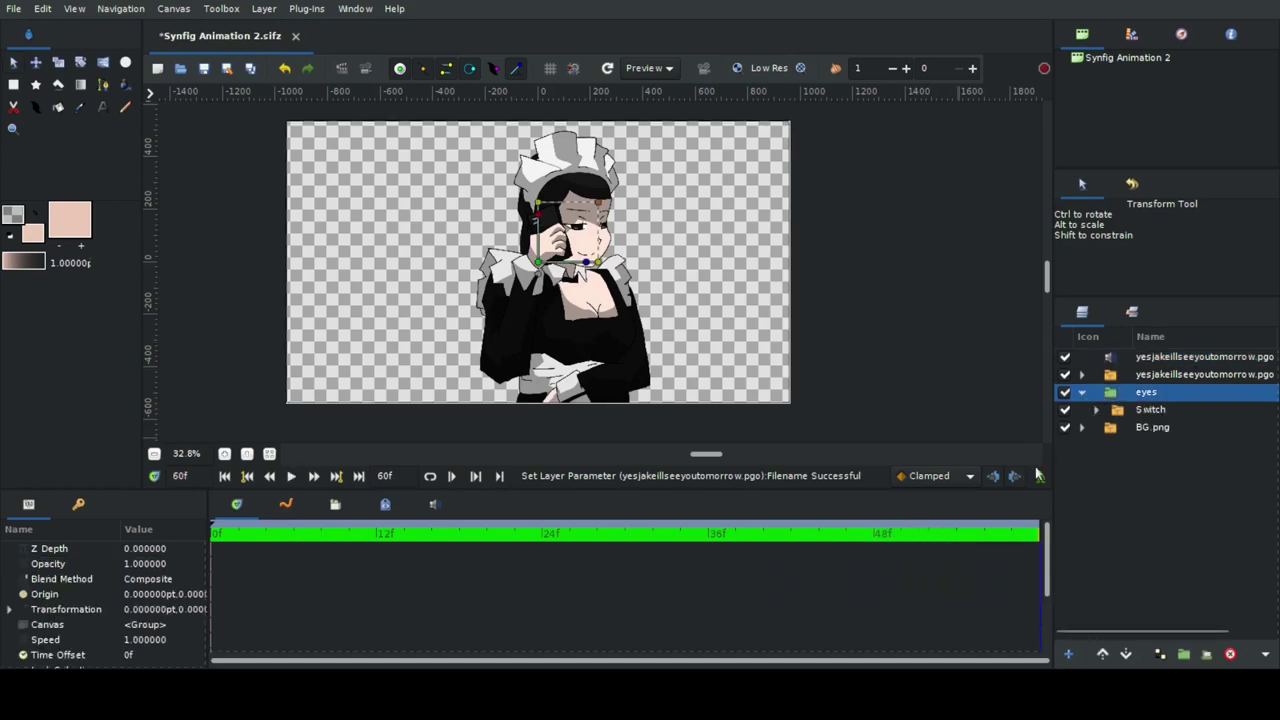
{"action": "left_click", "coordinate": [1040, 478]}
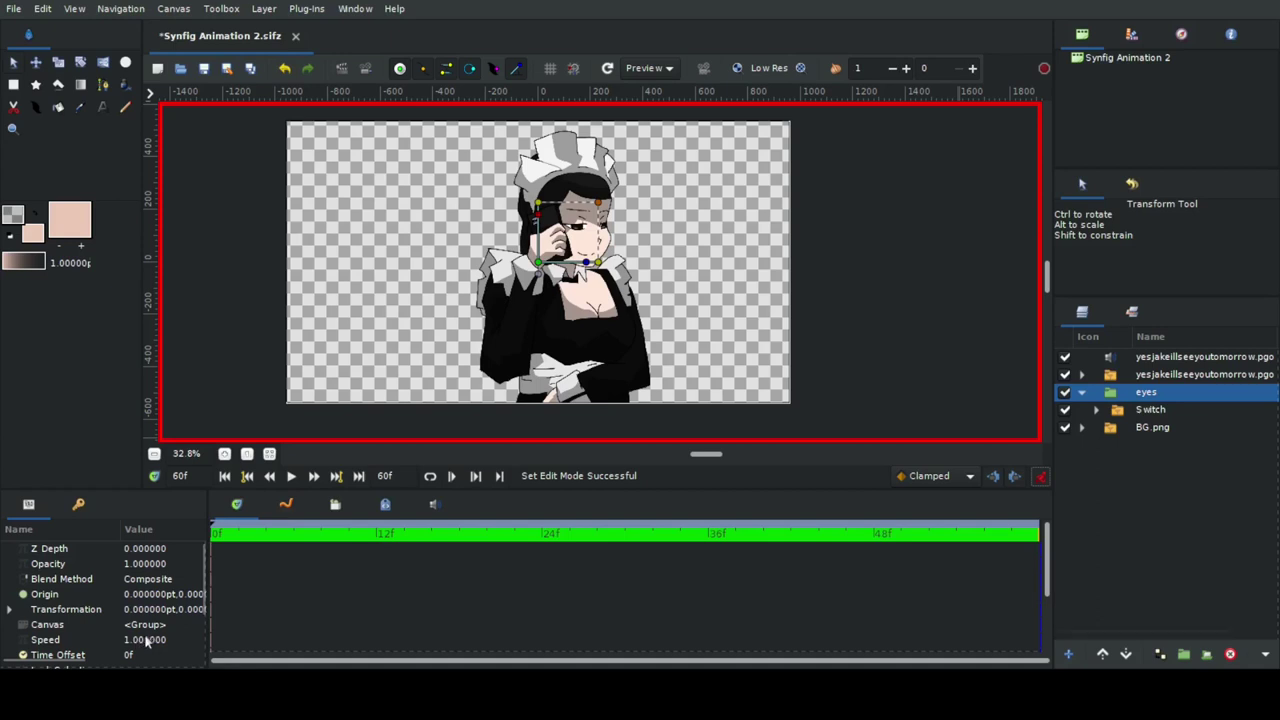
{"action": "scroll", "coordinate": [153, 632], "scroll_direction": "down", "scroll_amount": 1}
{"action": "scroll", "coordinate": [155, 646], "scroll_direction": "down", "scroll_amount": 1}
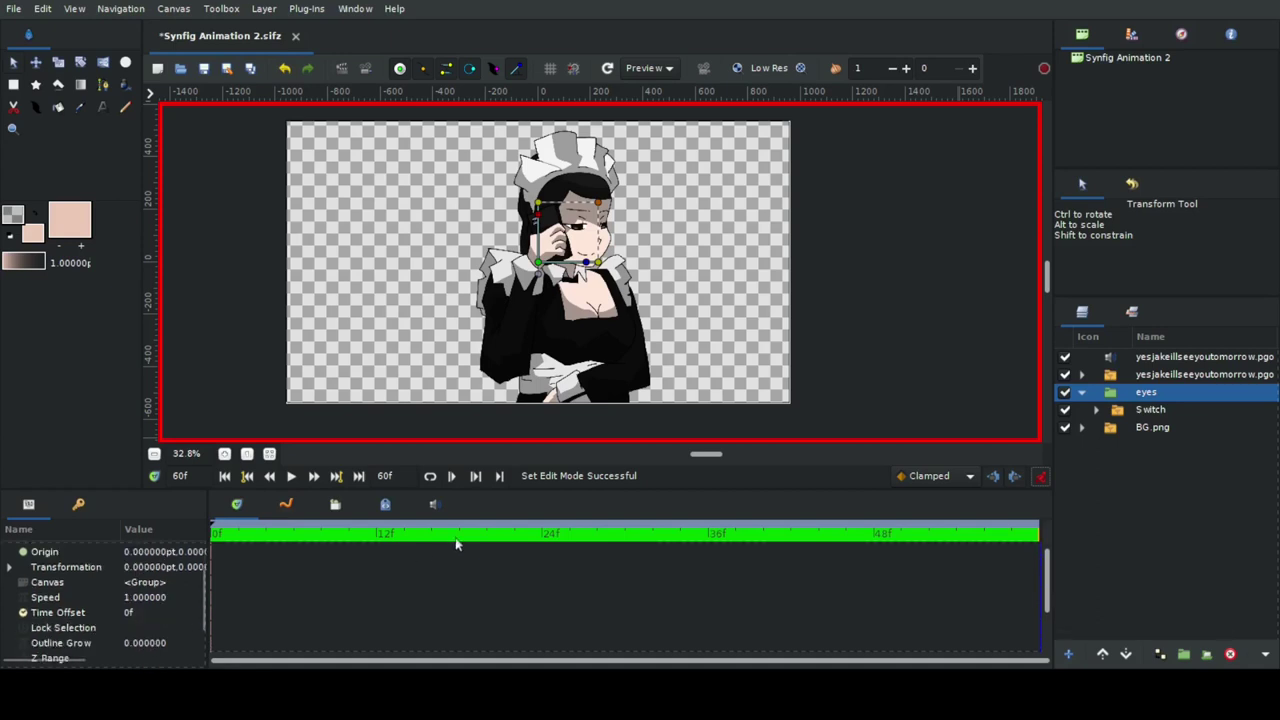
{"action": "left_click", "coordinate": [383, 537]}
{"action": "scroll", "coordinate": [131, 628], "scroll_direction": "down", "scroll_amount": 1}
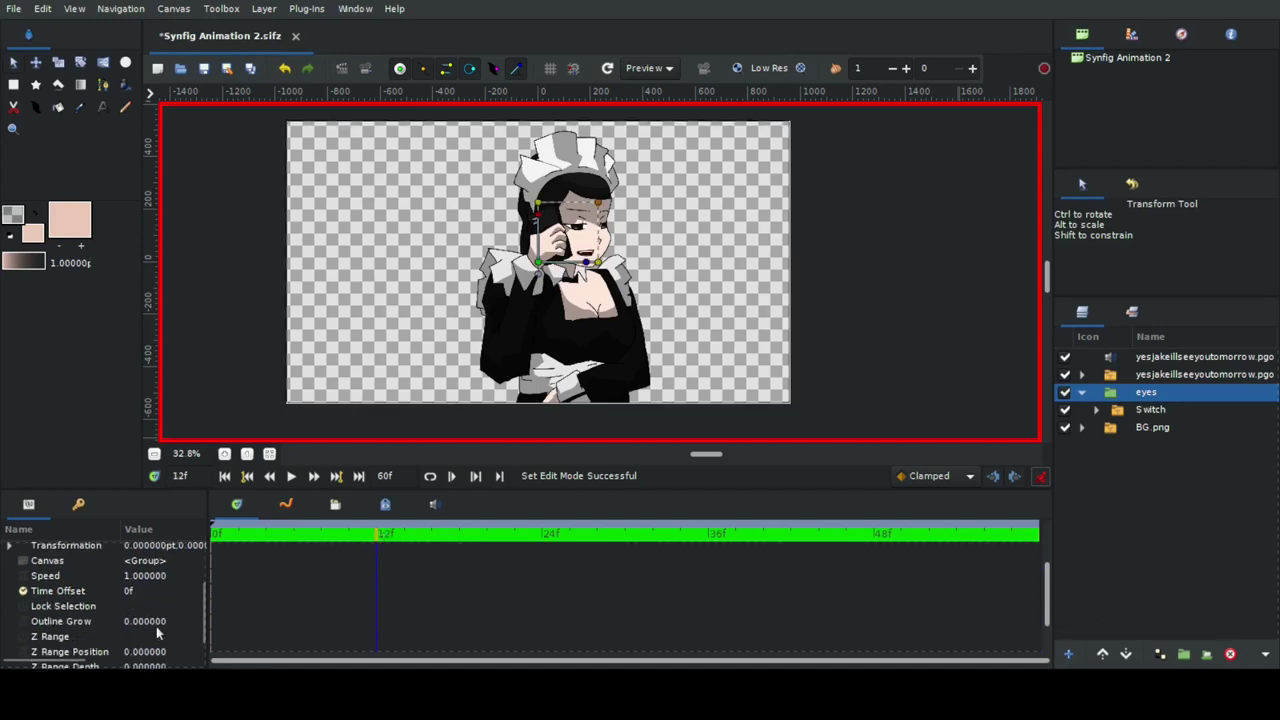
{"action": "scroll", "coordinate": [157, 633], "scroll_direction": "down", "scroll_amount": 2}
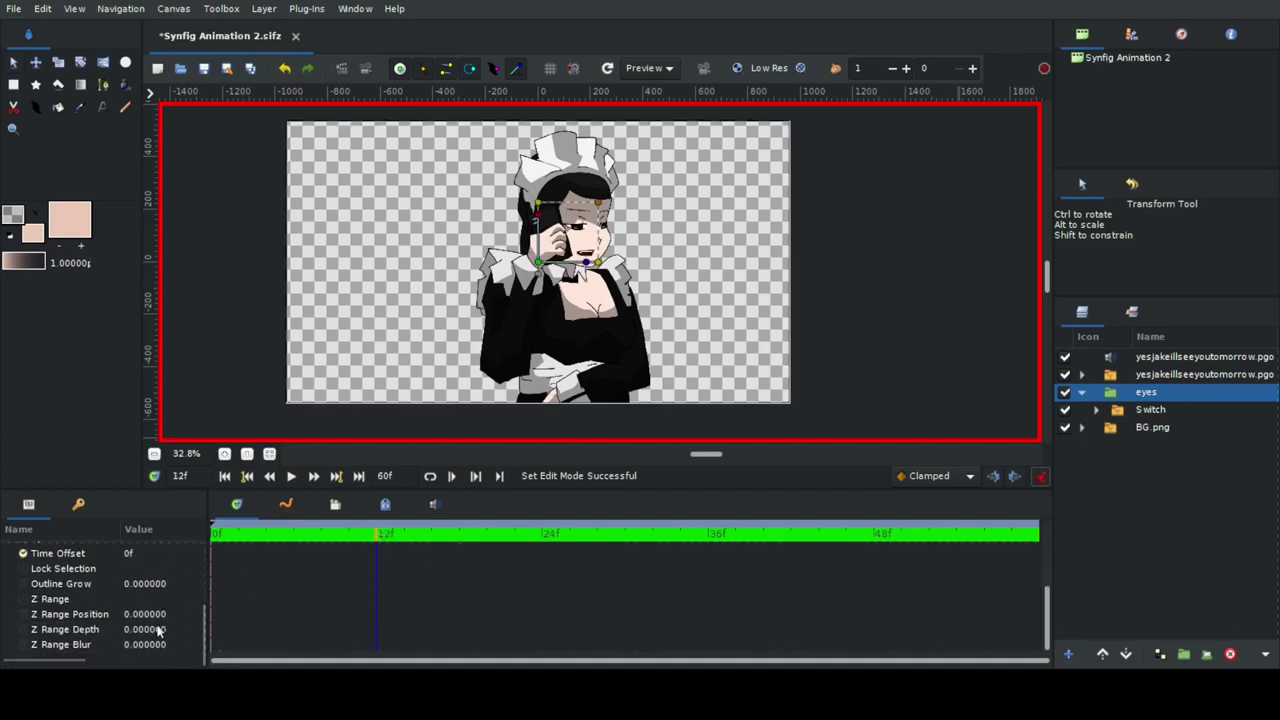
{"action": "scroll", "coordinate": [157, 630], "scroll_direction": "up", "scroll_amount": 2}
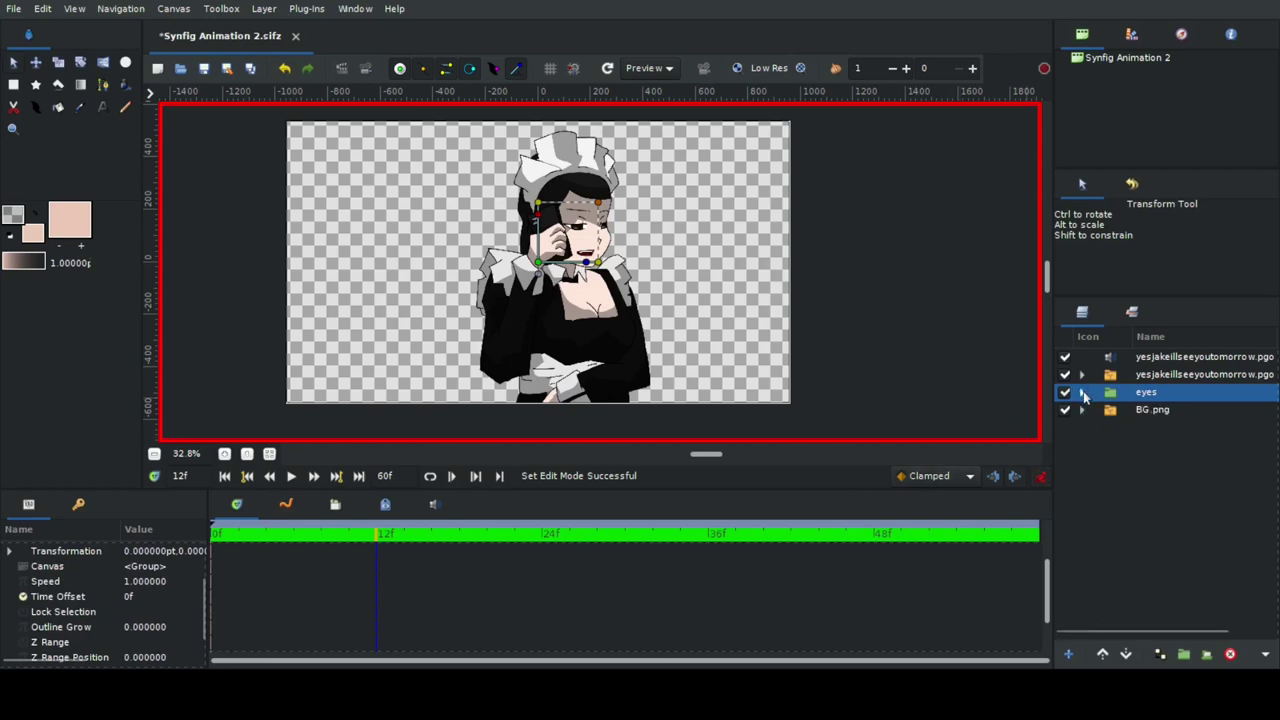
Set the eyes Switch's Active Layer Name to eye02.png at 12f.
{"action": "left_click", "coordinate": [1145, 410]}
{"action": "scroll", "coordinate": [140, 632], "scroll_direction": "down", "scroll_amount": 1}
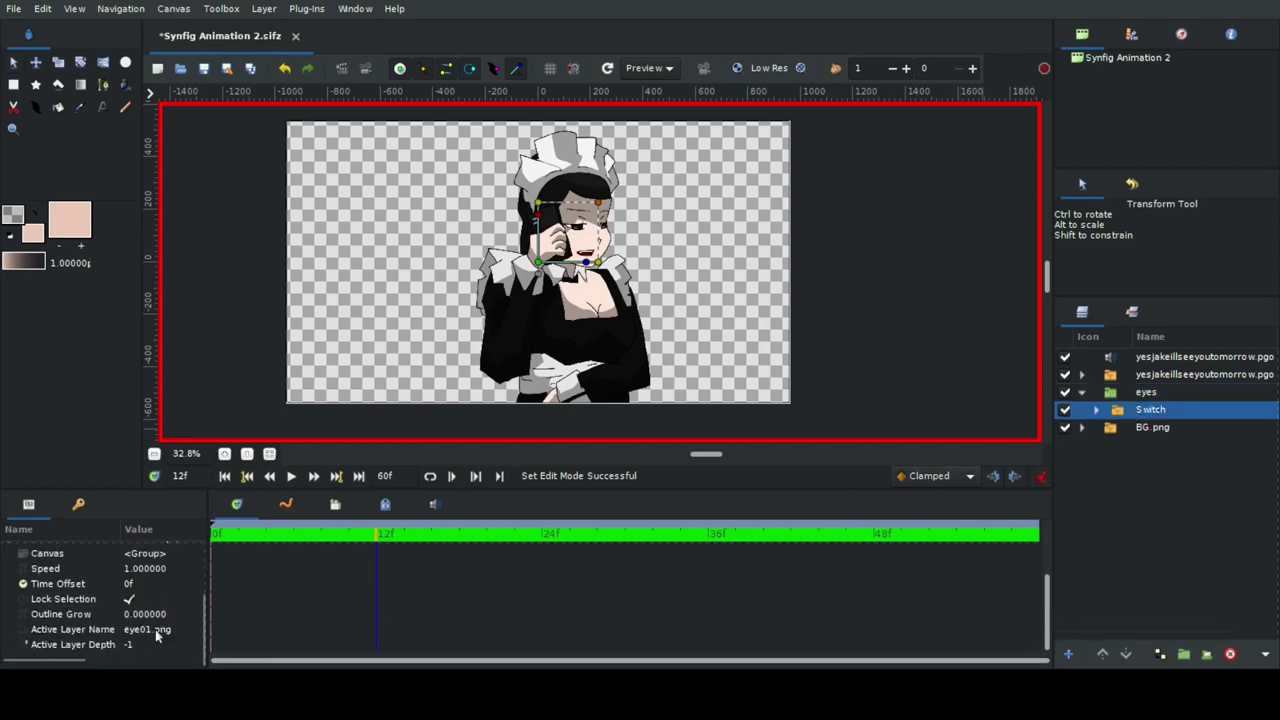
{"action": "scroll", "coordinate": [160, 632], "scroll_direction": "down", "scroll_amount": 1}
{"action": "scroll", "coordinate": [158, 640], "scroll_direction": "up", "scroll_amount": 2}
{"action": "scroll", "coordinate": [156, 648], "scroll_direction": "down", "scroll_amount": 1}
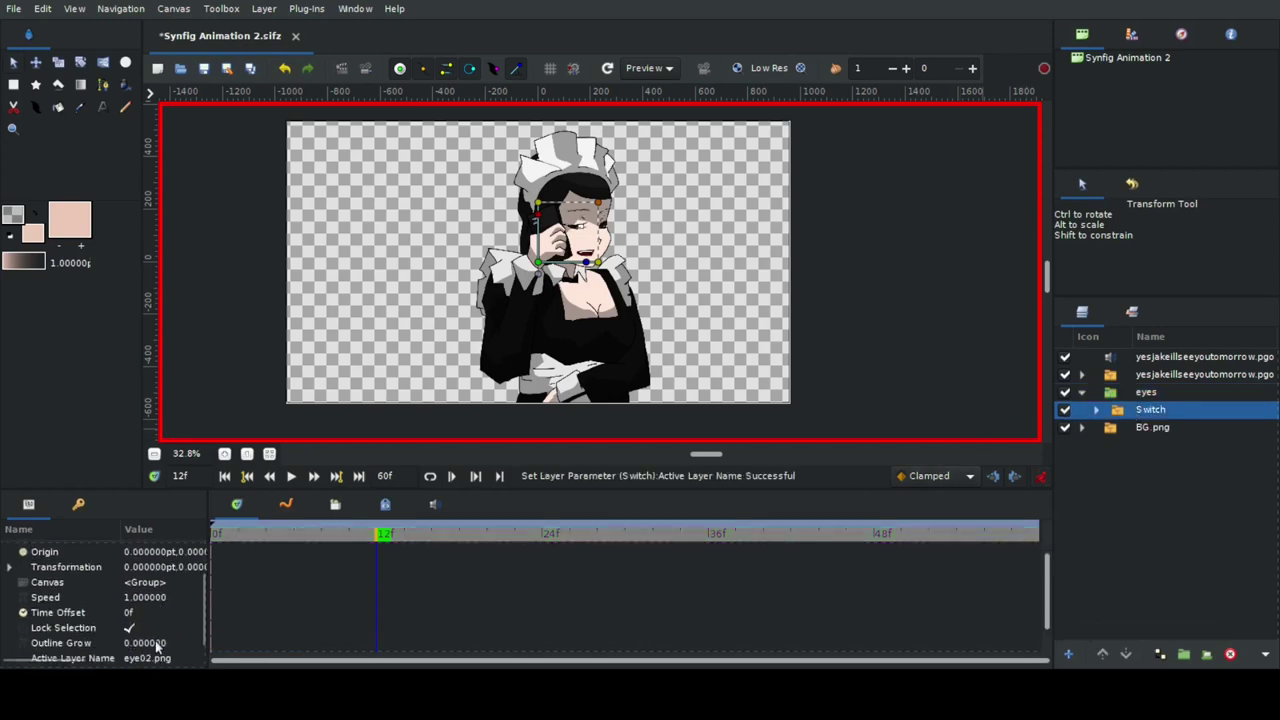
{"action": "scroll", "coordinate": [157, 647], "scroll_direction": "down", "scroll_amount": 1}
{"action": "left_click", "coordinate": [159, 645]}
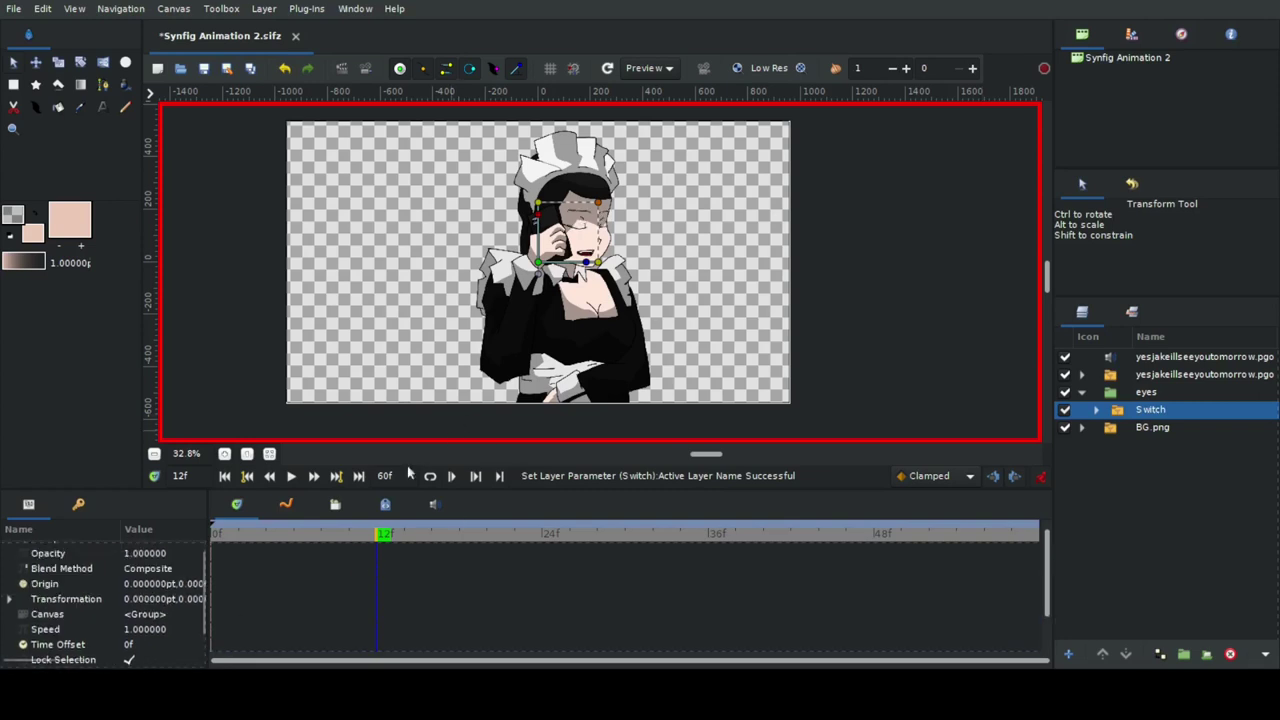
Switch the Active Layer Name back to eye01.png at 14f.
{"action": "left_click", "coordinate": [313, 477]}
{"action": "left_click", "coordinate": [313, 477]}
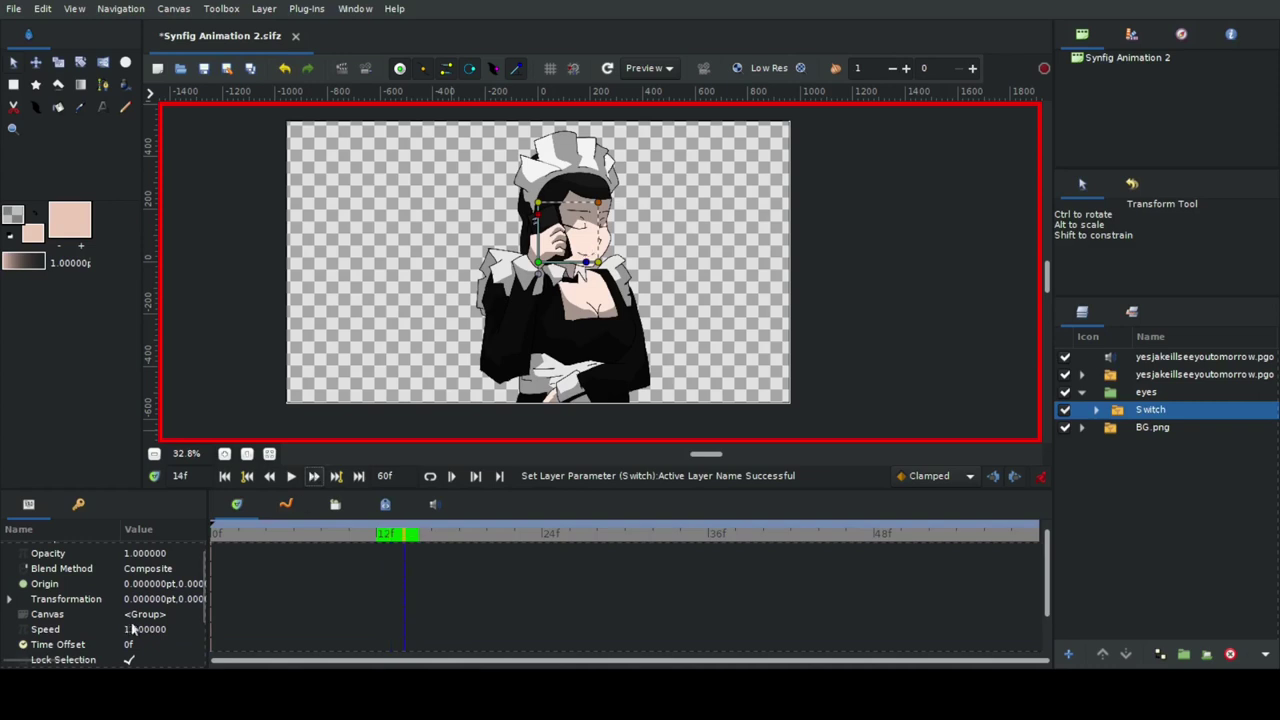
{"action": "scroll", "coordinate": [144, 629], "scroll_direction": "down", "scroll_amount": 1}
{"action": "scroll", "coordinate": [152, 647], "scroll_direction": "down", "scroll_amount": 3}
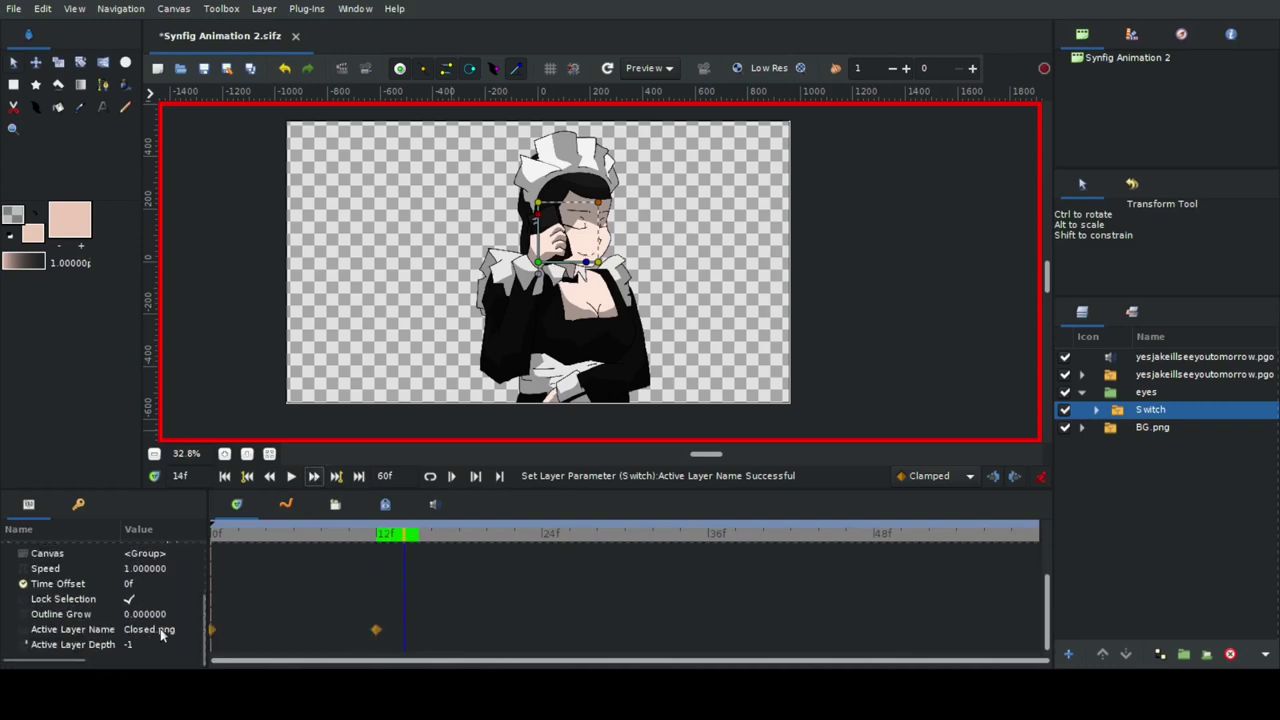
{"action": "left_click", "coordinate": [160, 632]}
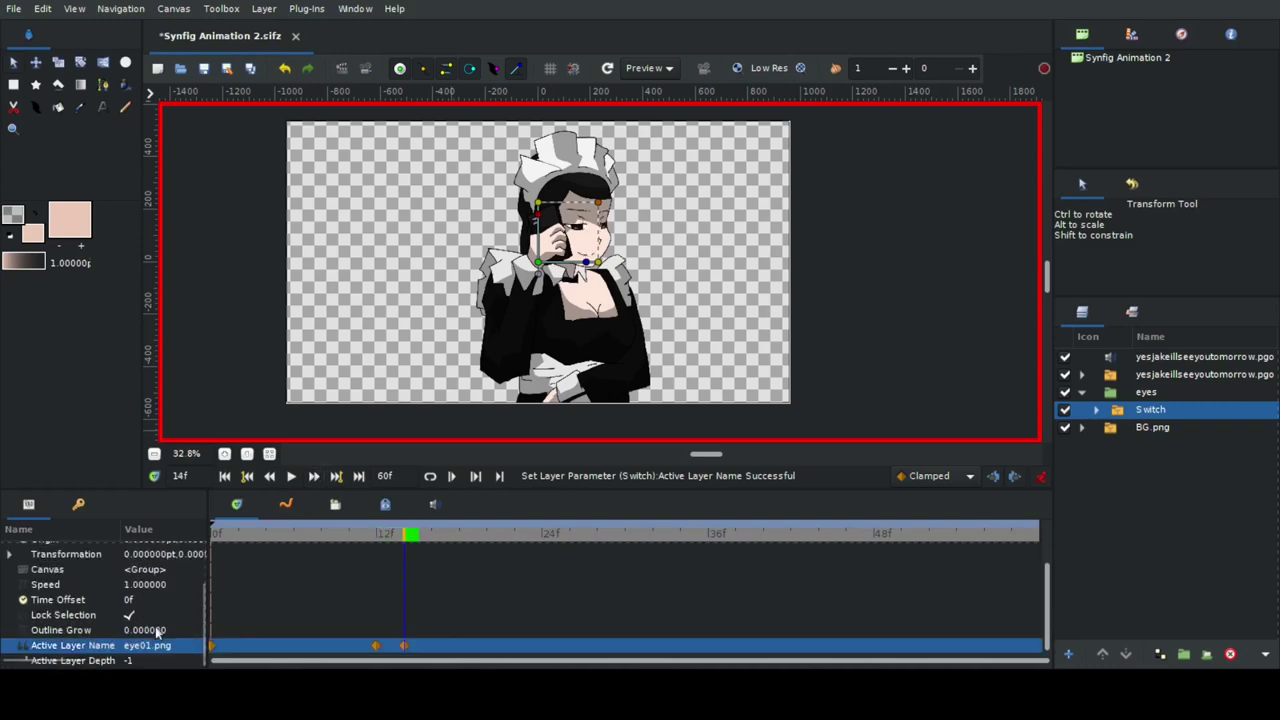
{"action": "left_click", "coordinate": [162, 647]}
{"action": "key", "text": "Return"}
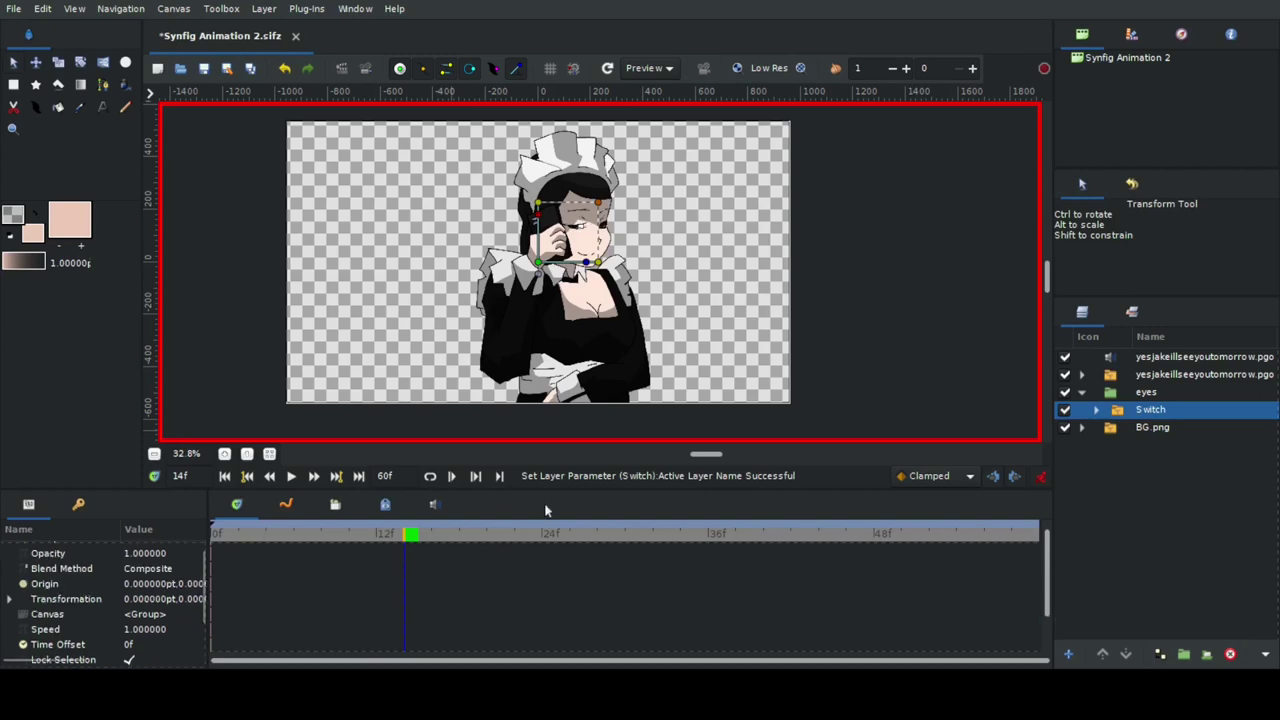
Make the eyes blink: Closed.png at 24f, eye01.png at 25f.
{"action": "left_click", "coordinate": [543, 540]}
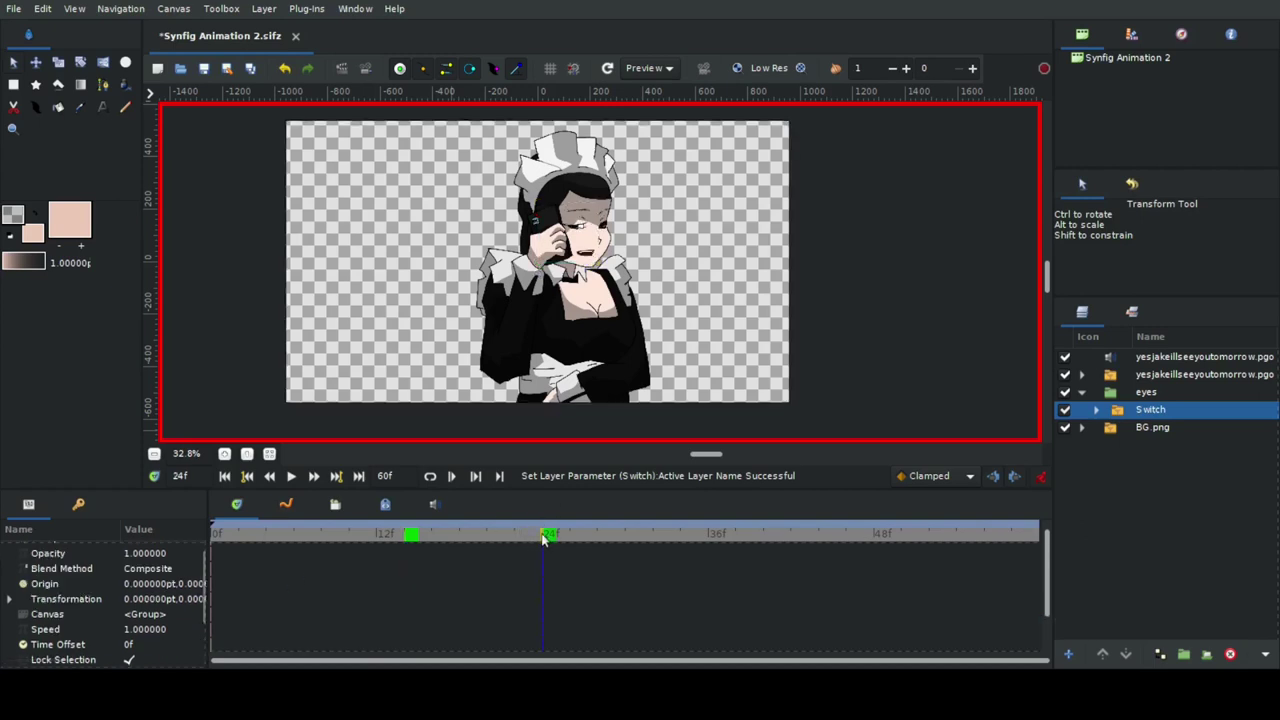
{"action": "scroll", "coordinate": [156, 637], "scroll_direction": "down", "scroll_amount": 1}
{"action": "scroll", "coordinate": [153, 635], "scroll_direction": "down", "scroll_amount": 2}
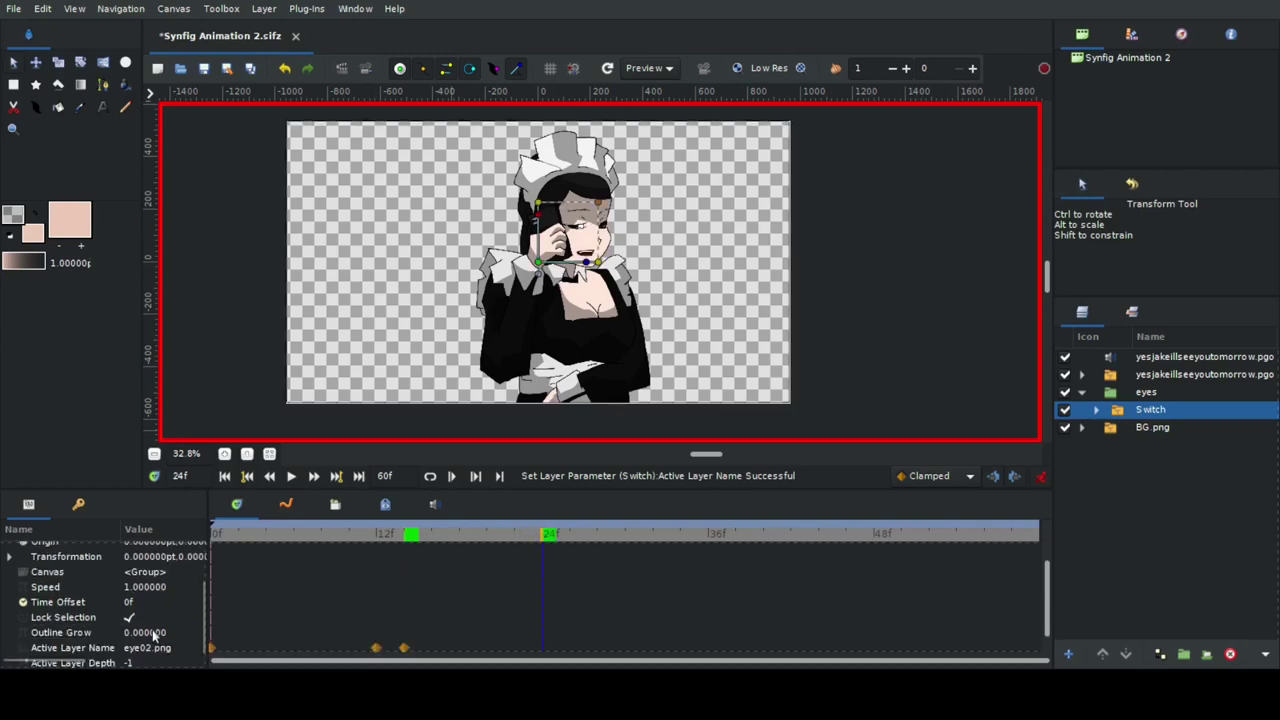
{"action": "left_click", "coordinate": [155, 640]}
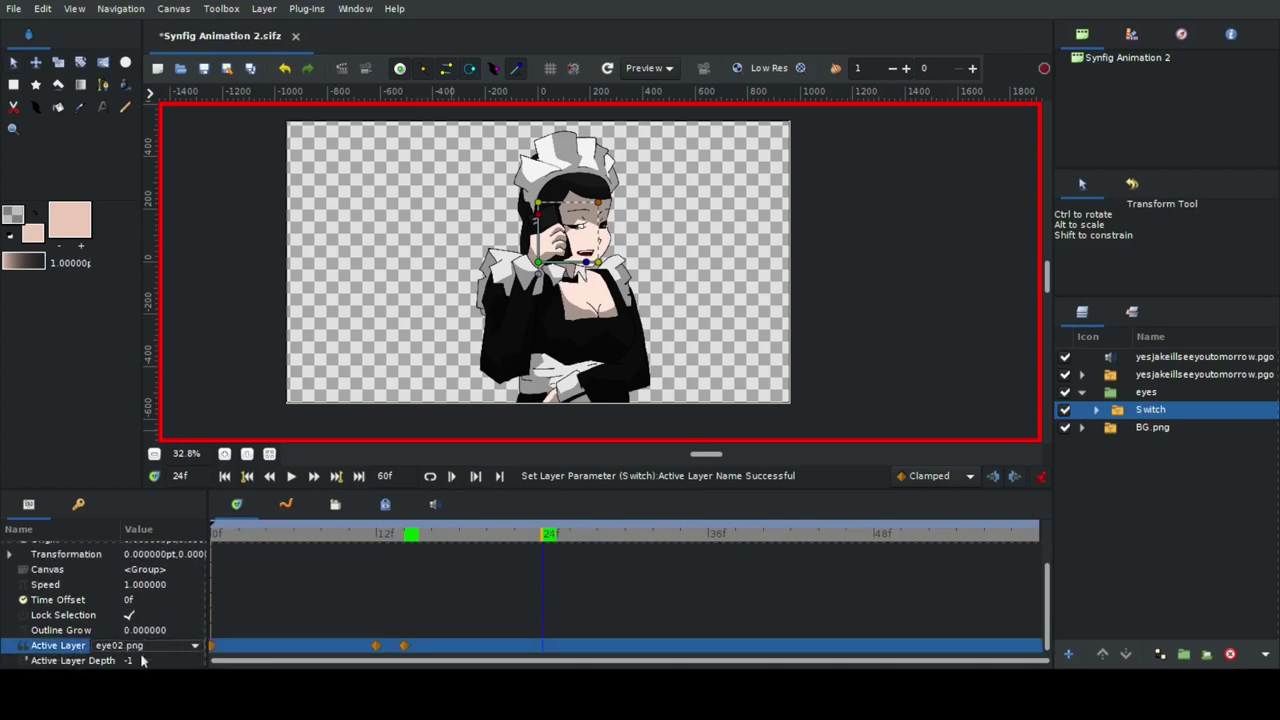
{"action": "left_click", "coordinate": [143, 660]}
{"action": "left_click", "coordinate": [313, 476]}
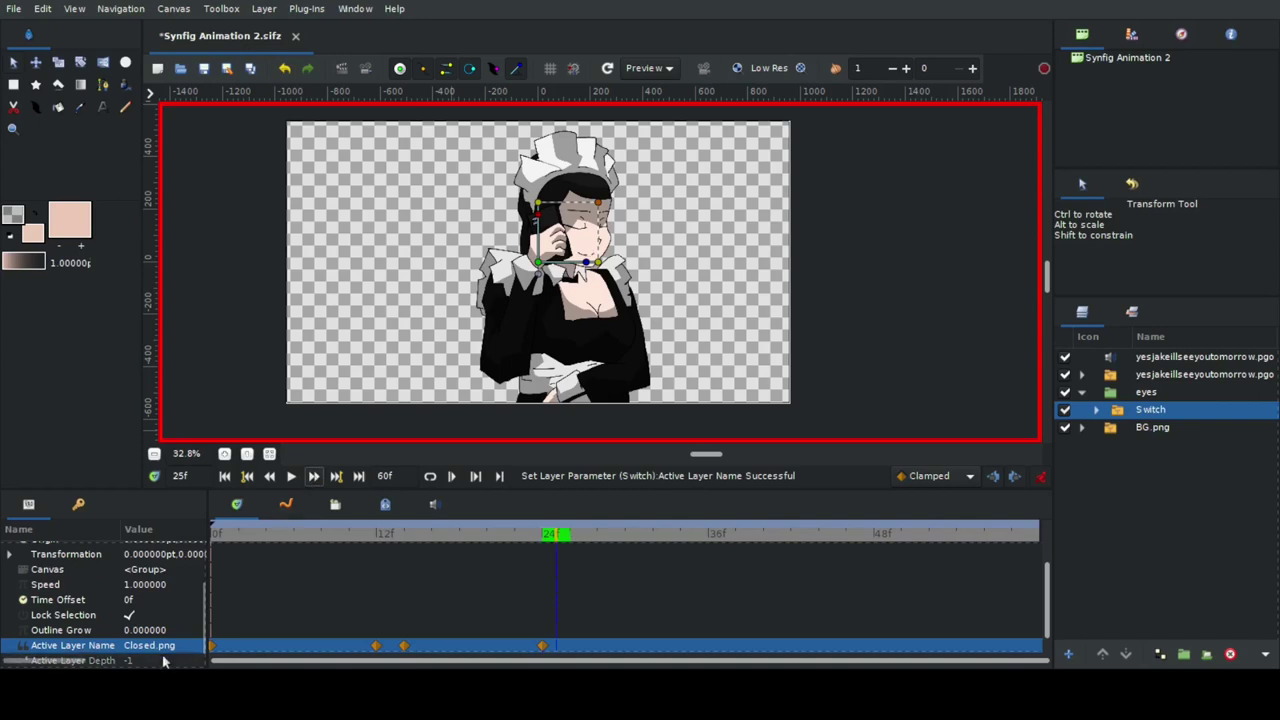
{"action": "left_click", "coordinate": [162, 645]}
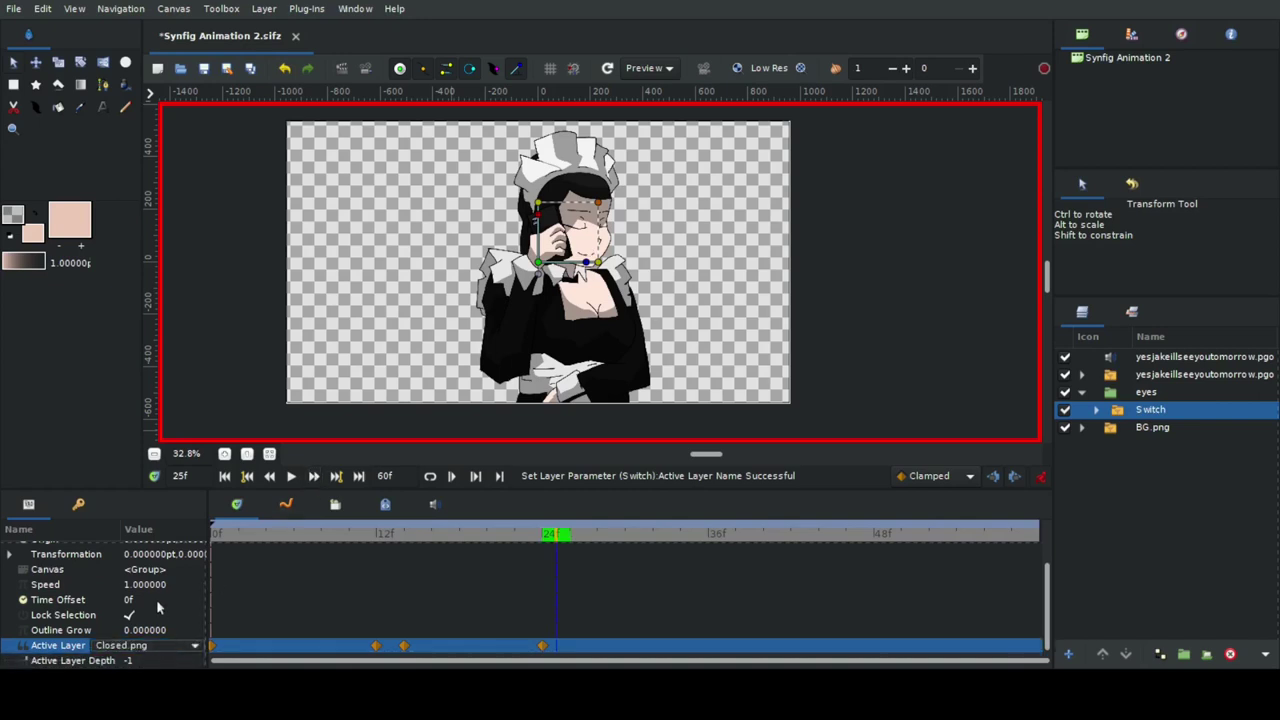
{"action": "left_click", "coordinate": [157, 645]}
{"action": "left_click", "coordinate": [150, 660]}
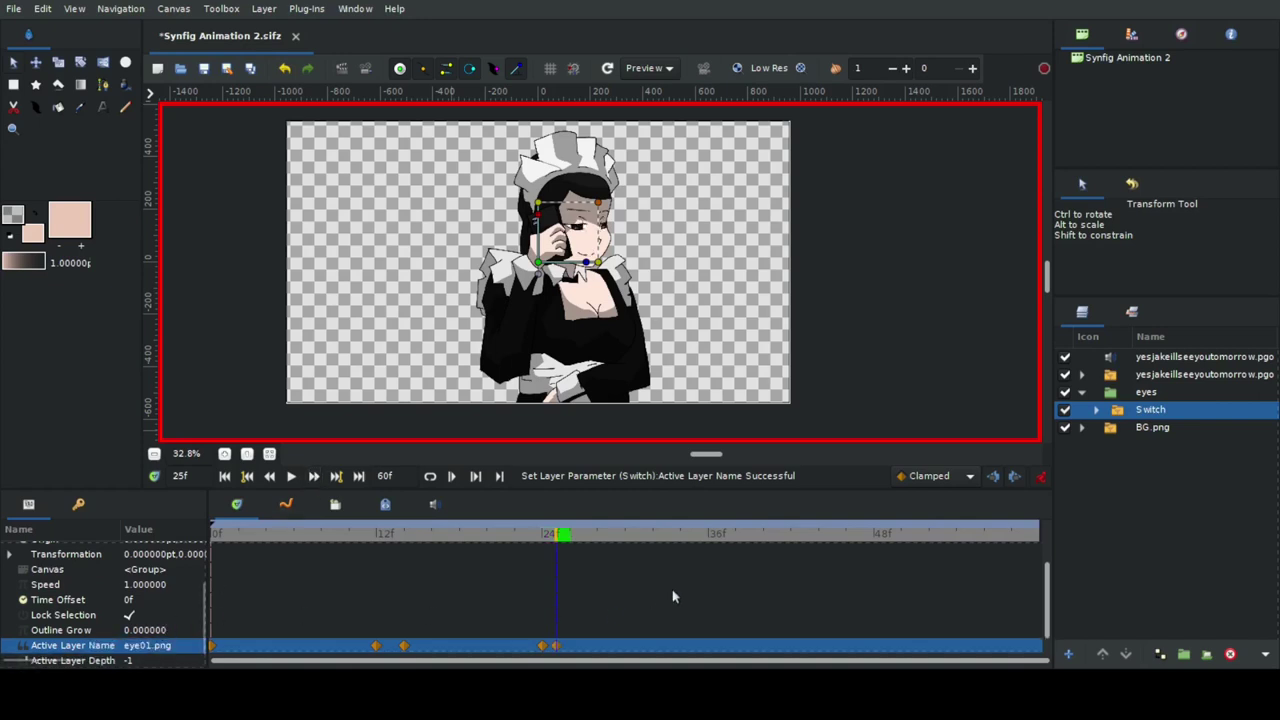
{"action": "left_click", "coordinate": [548, 538]}
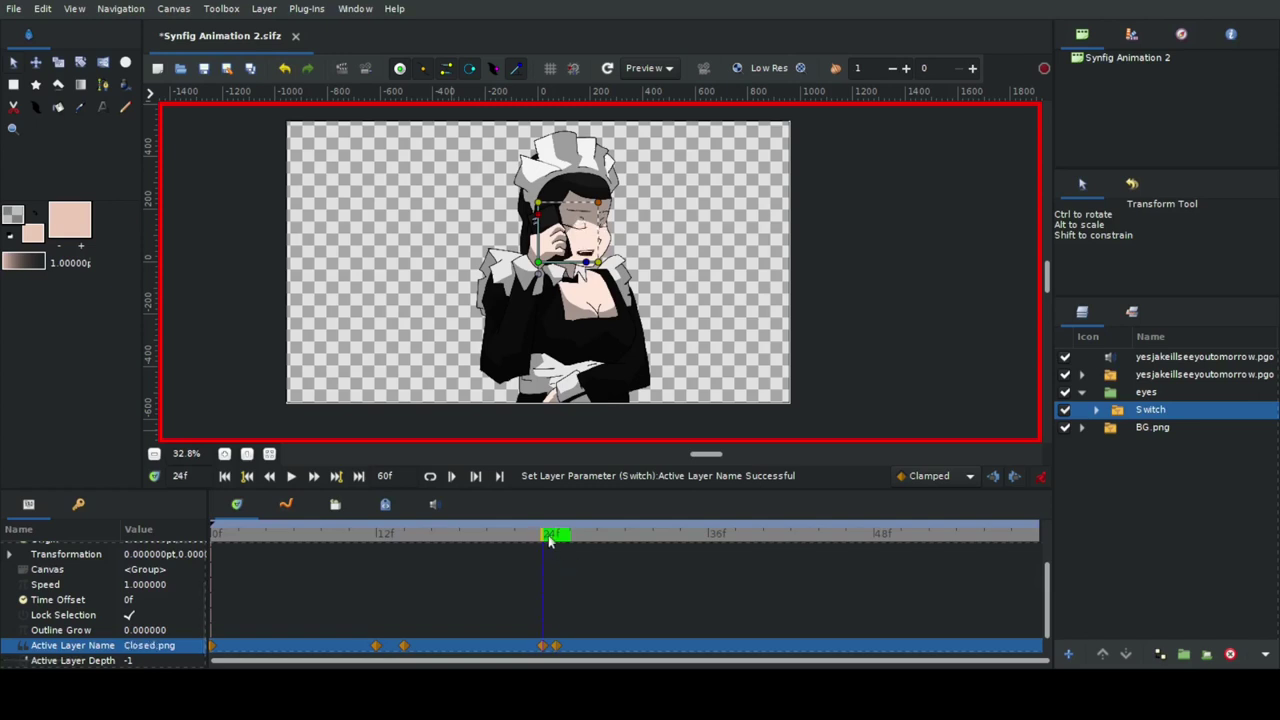
{"action": "left_click", "coordinate": [559, 538]}
Set Closed.png at 48f, step to 49f, then rewind and play the blinks.
{"action": "left_click", "coordinate": [872, 538]}
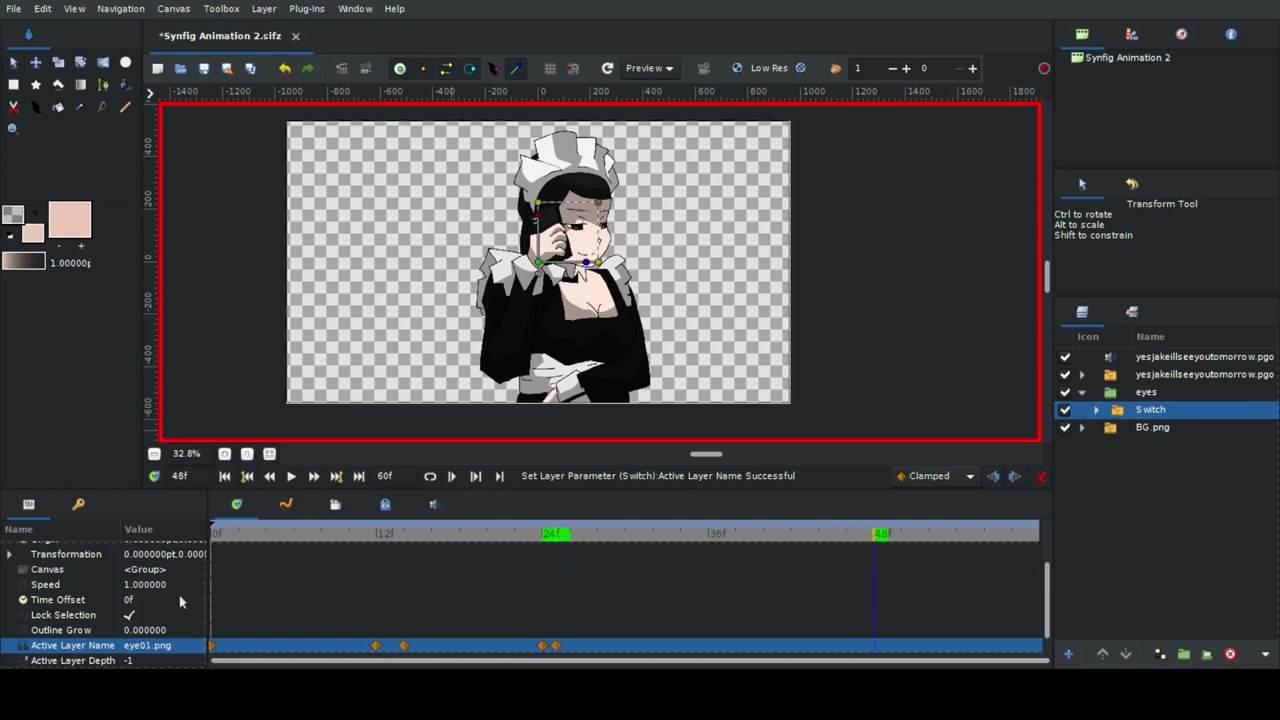
{"action": "left_click", "coordinate": [145, 645]}
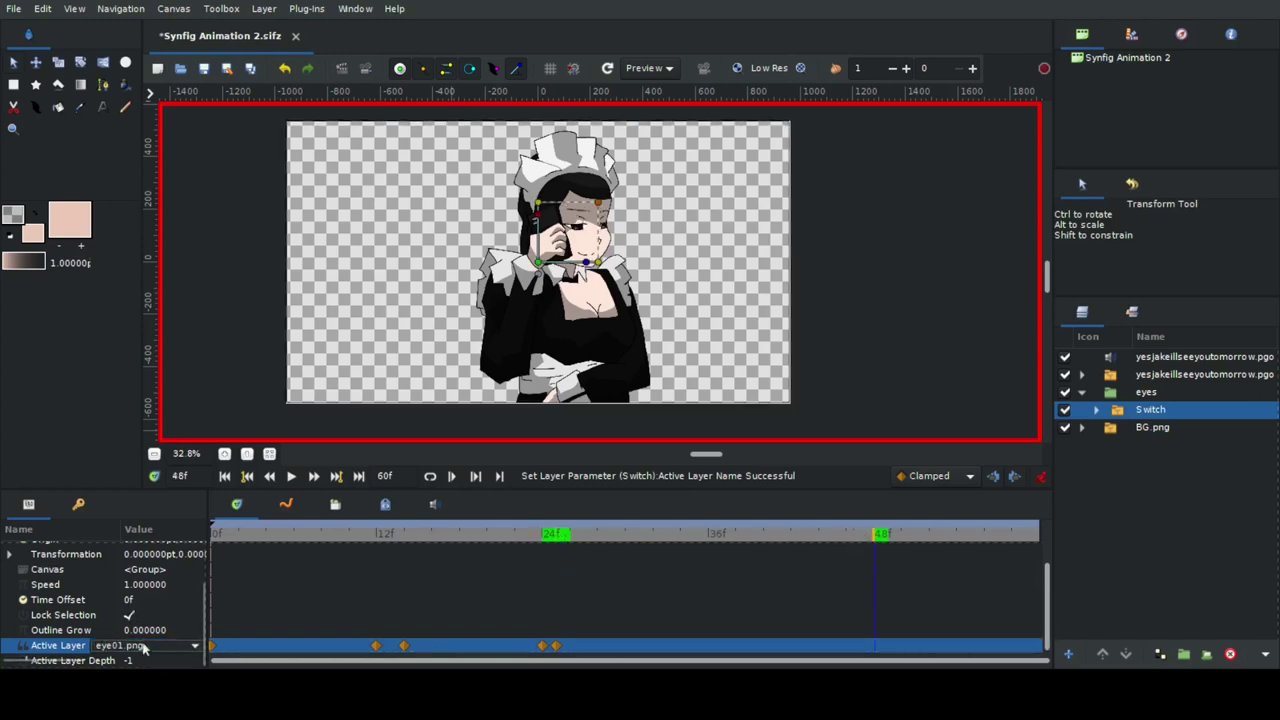
{"action": "left_click", "coordinate": [148, 645]}
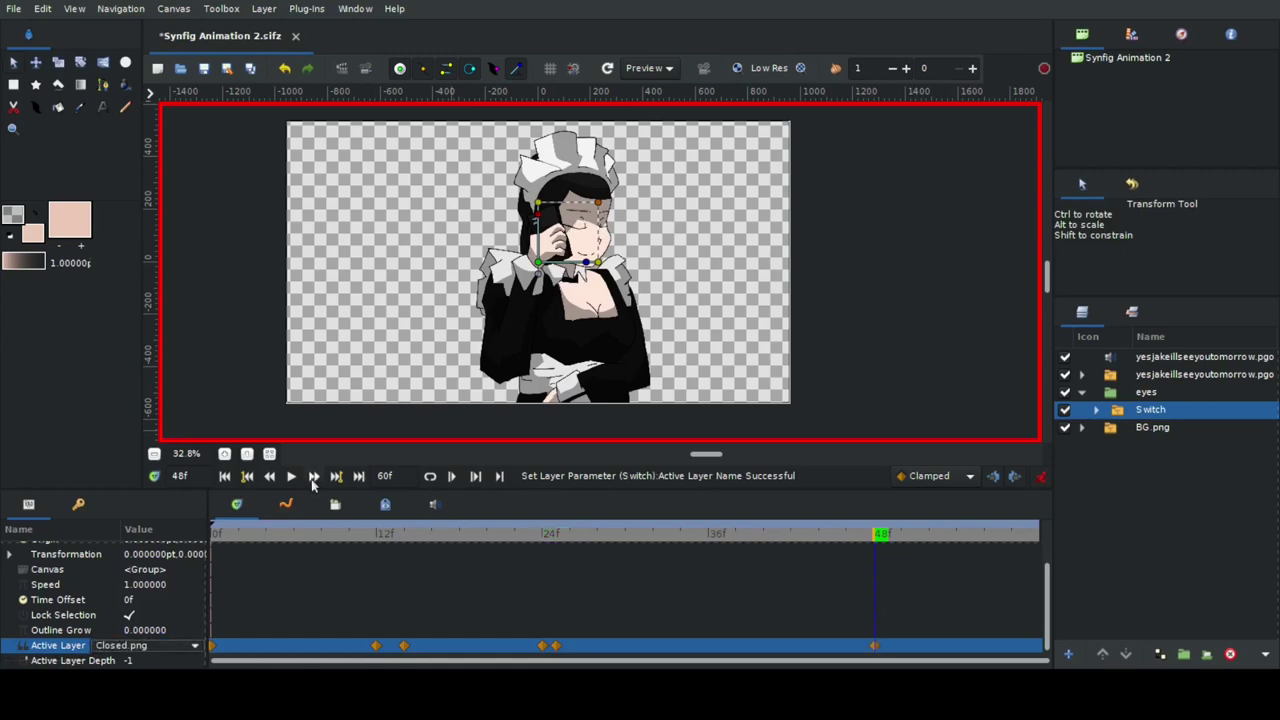
{"action": "left_click", "coordinate": [312, 479]}
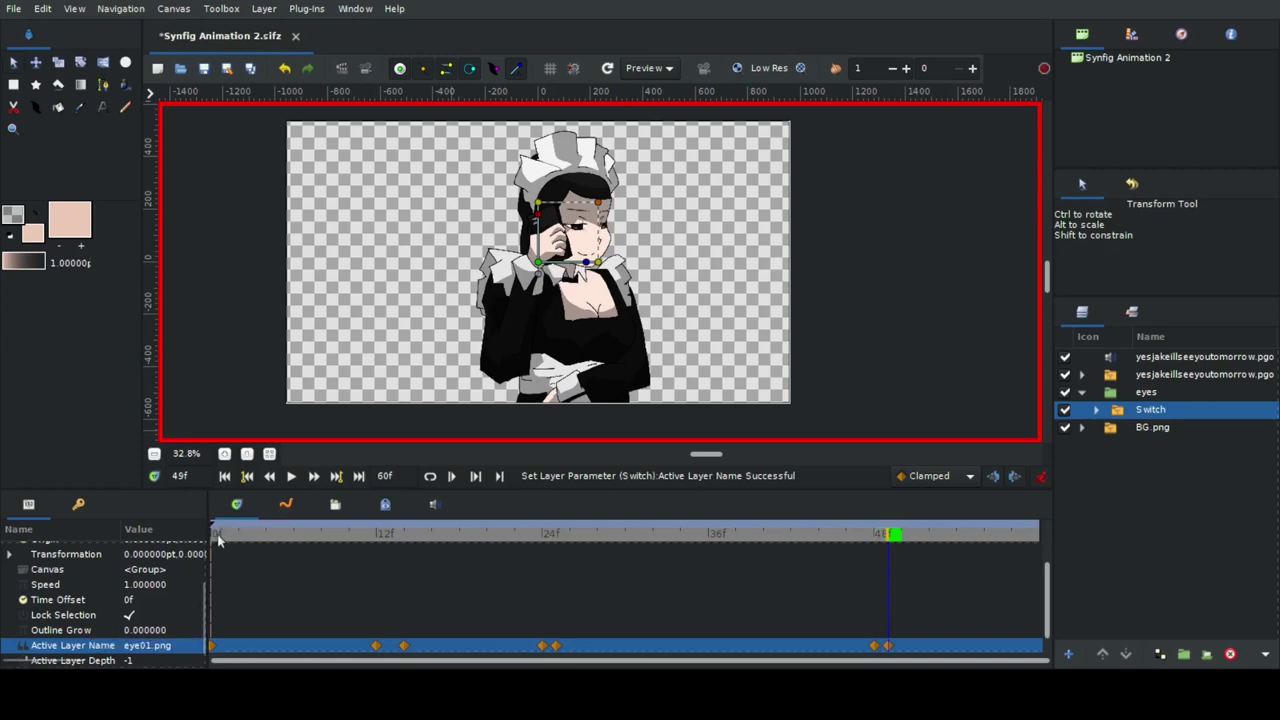
{"action": "left_click", "coordinate": [219, 538]}
{"action": "left_click", "coordinate": [291, 477]}
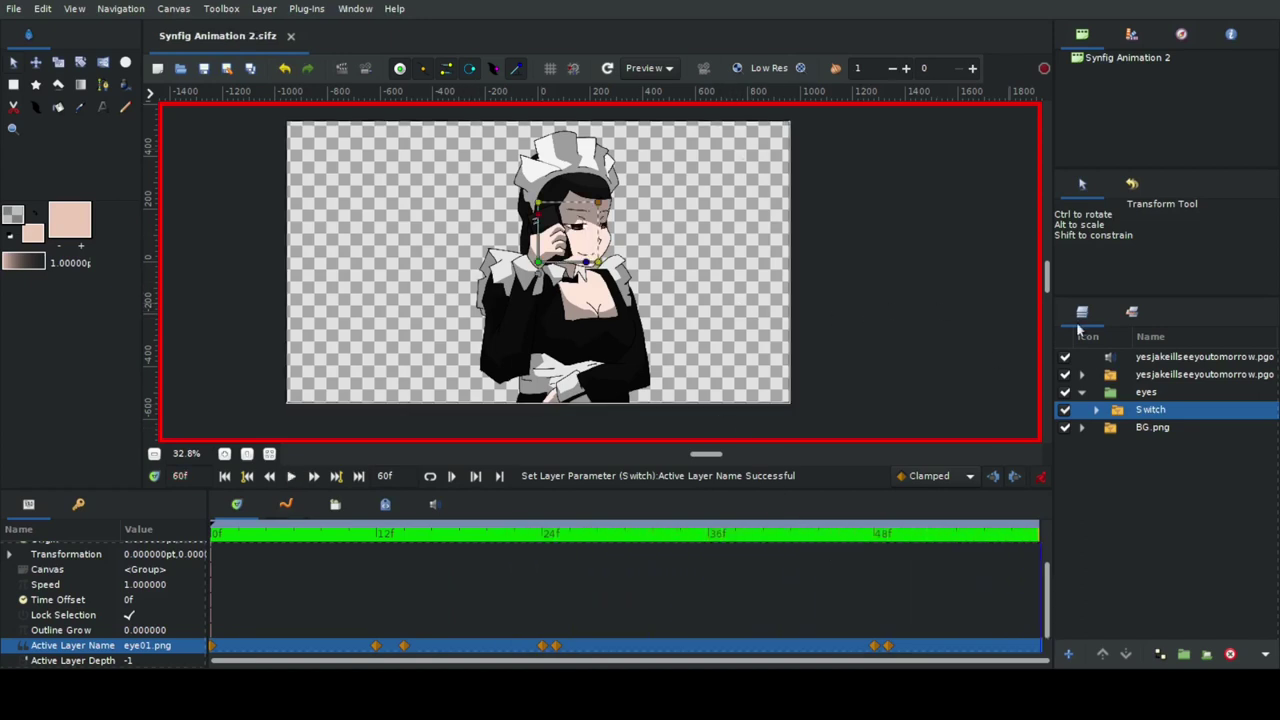
Turn off animation mode and collapse the eyes group.
{"action": "left_click", "coordinate": [1040, 476]}
{"action": "left_click", "coordinate": [1080, 393]}
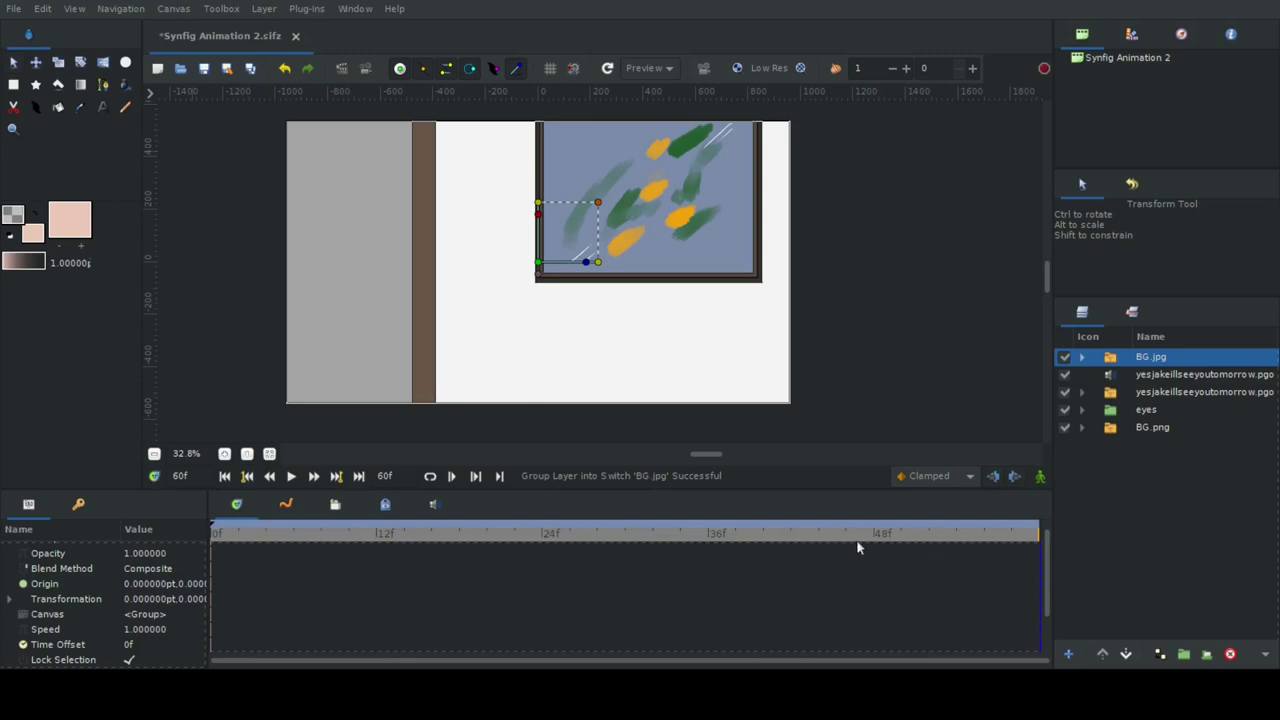
Keep Foreground.png on top and lower BG.jpg to the bottom of the layer stack.
{"action": "left_click", "coordinate": [1125, 654]}
{"action": "left_click", "coordinate": [1102, 654]}
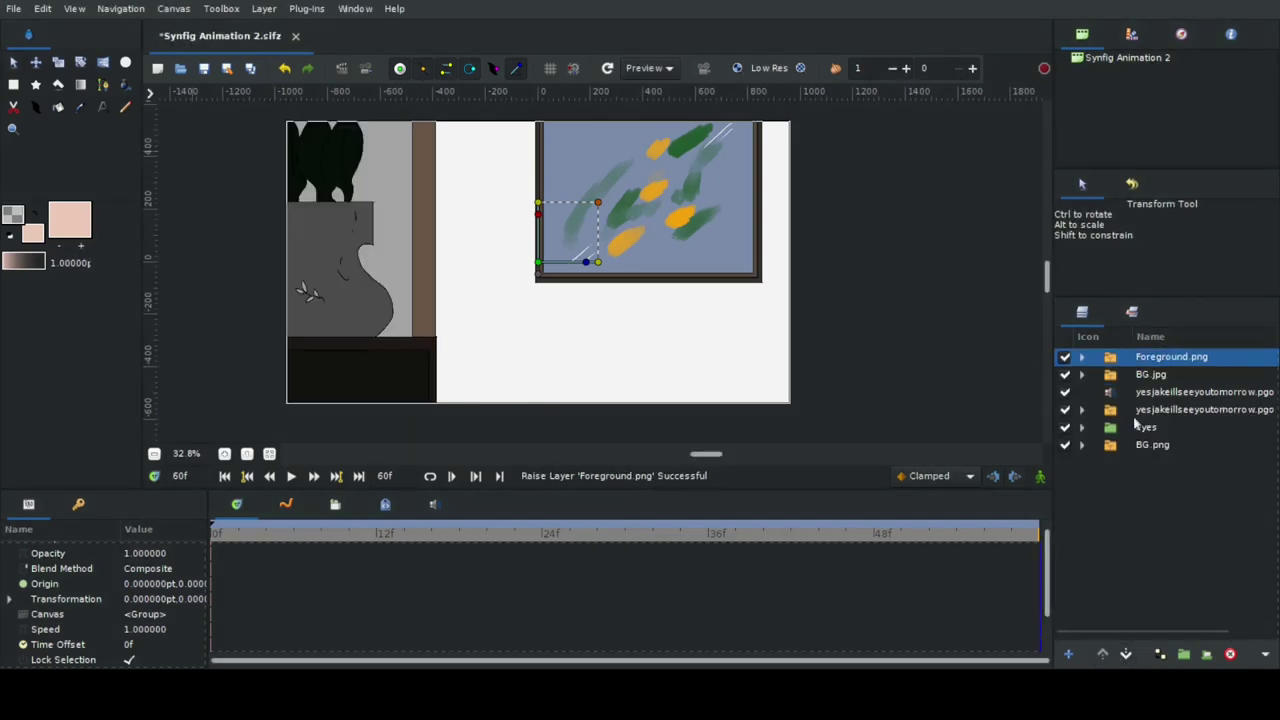
{"action": "left_click", "coordinate": [1150, 374]}
{"action": "left_click", "coordinate": [1125, 654]}
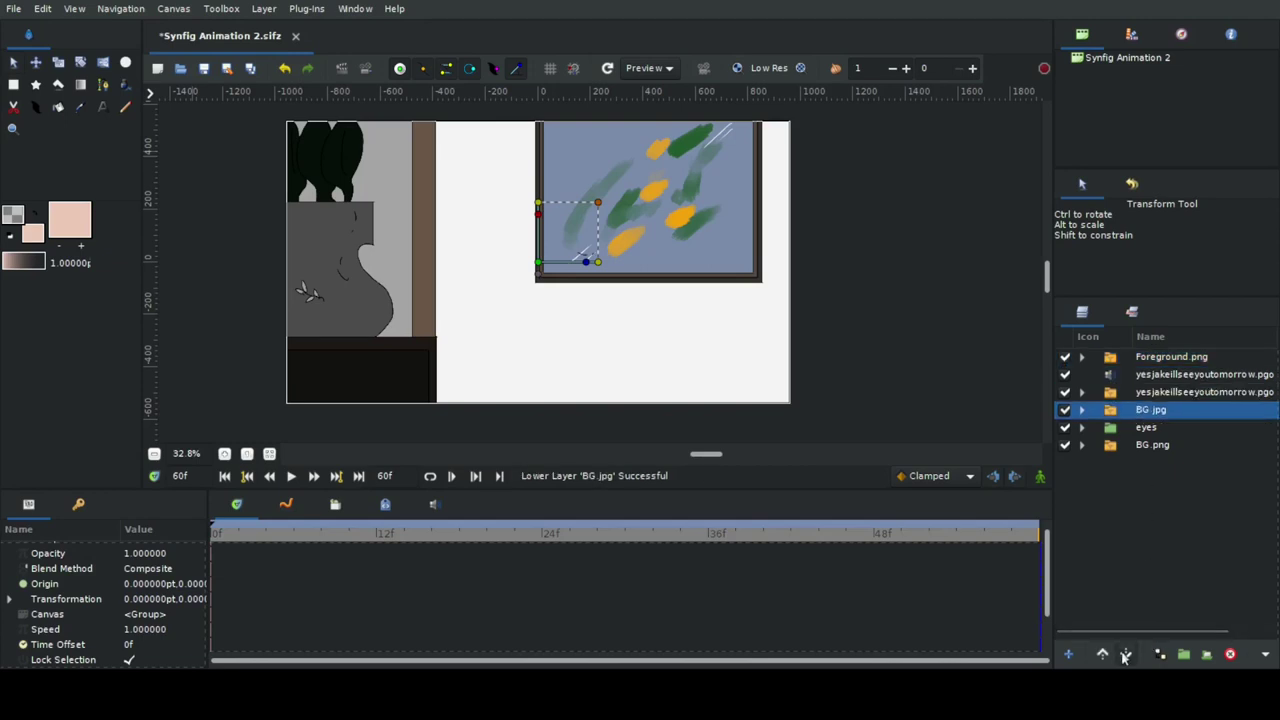
{"action": "left_click", "coordinate": [1125, 654]}
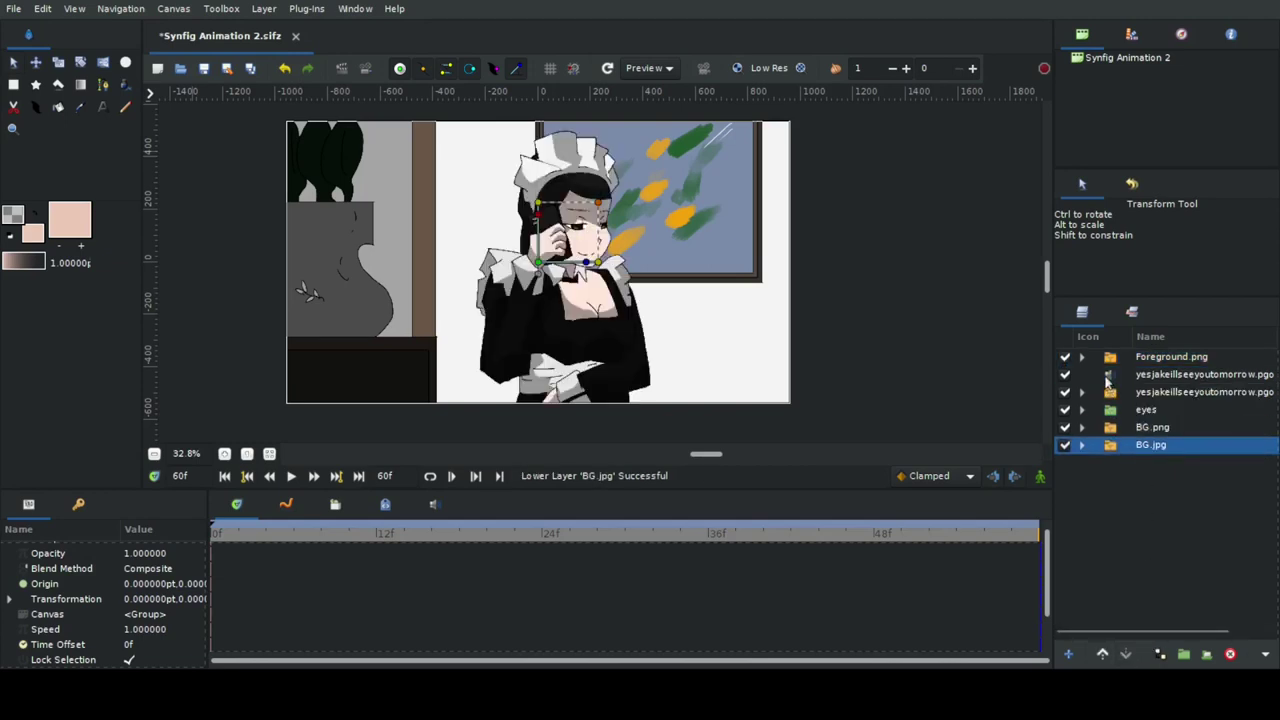
Group the maid's character layers into one Group beneath Foreground.png.
{"action": "left_click", "coordinate": [1106, 379]}
{"action": "left_click", "coordinate": [1110, 428], "text": "shift"}
{"action": "left_click", "coordinate": [1183, 654]}
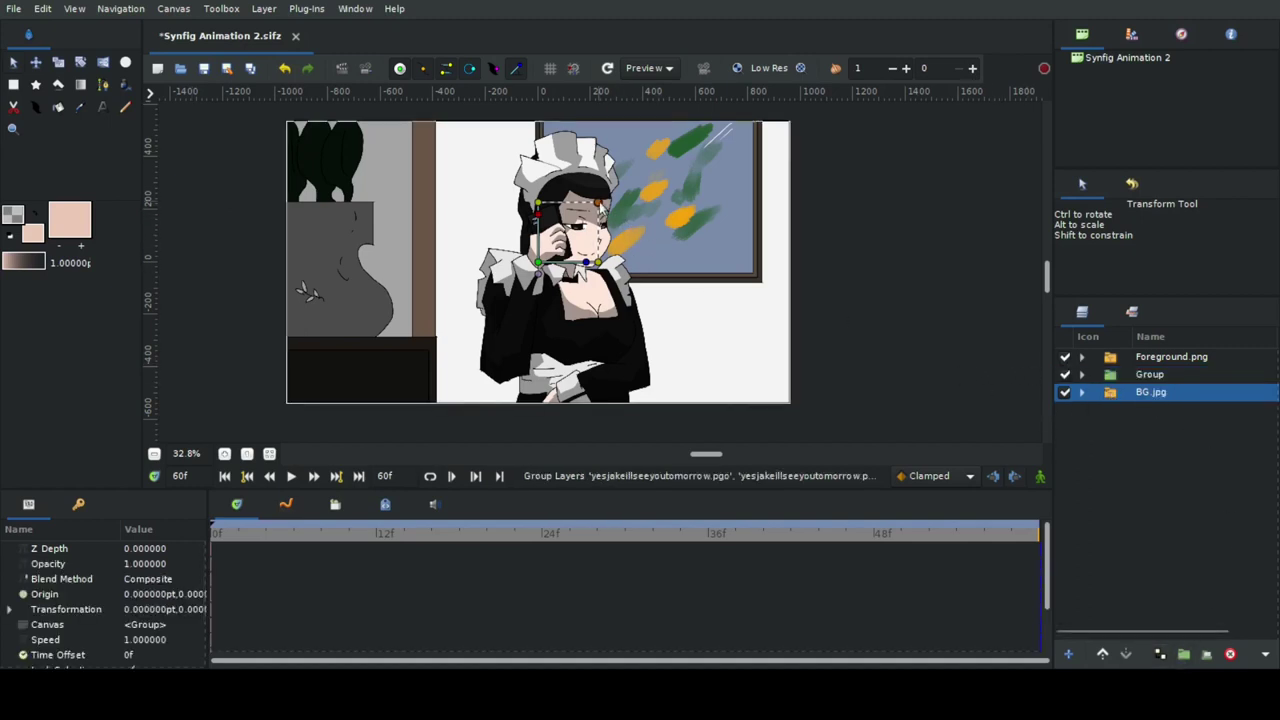
Scale BG.jpg up to about 62.09, shift it left to about -30, and re-enable animation mode.
{"action": "left_click_drag", "start_coordinate": [598, 204], "coordinate": [615, 220]}
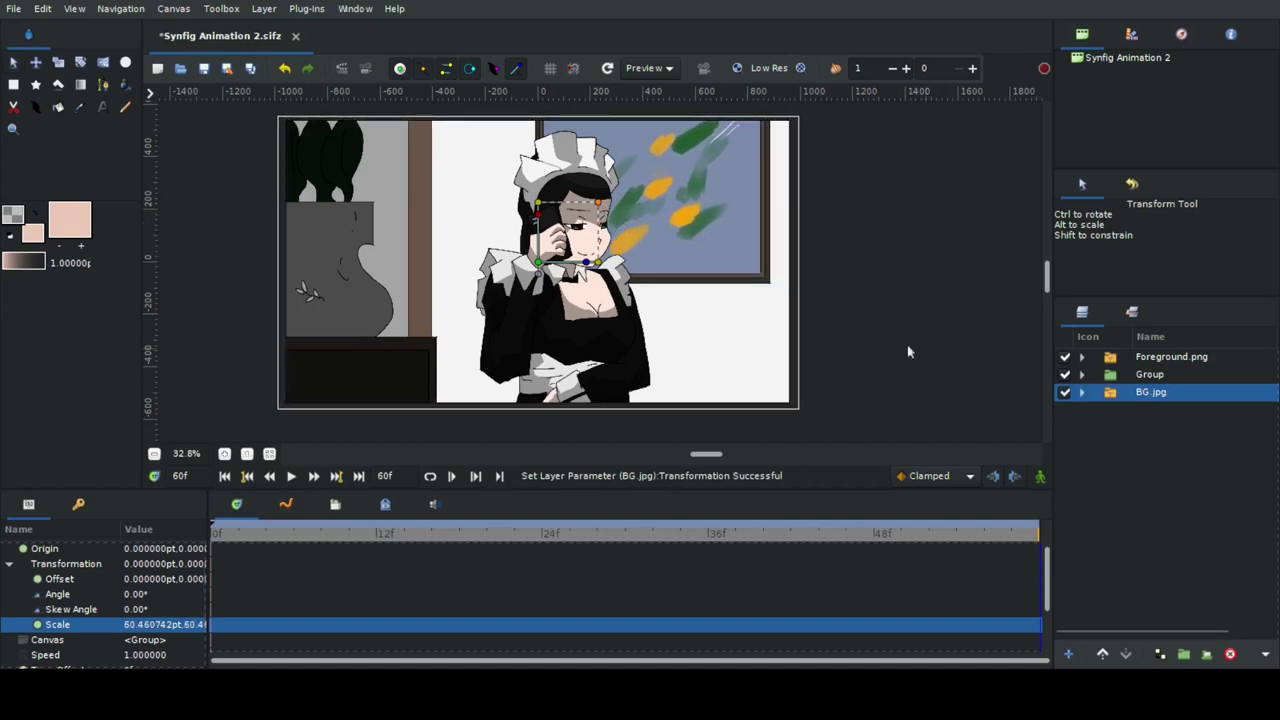
{"action": "left_click_drag", "start_coordinate": [537, 262], "coordinate": [531, 262]}
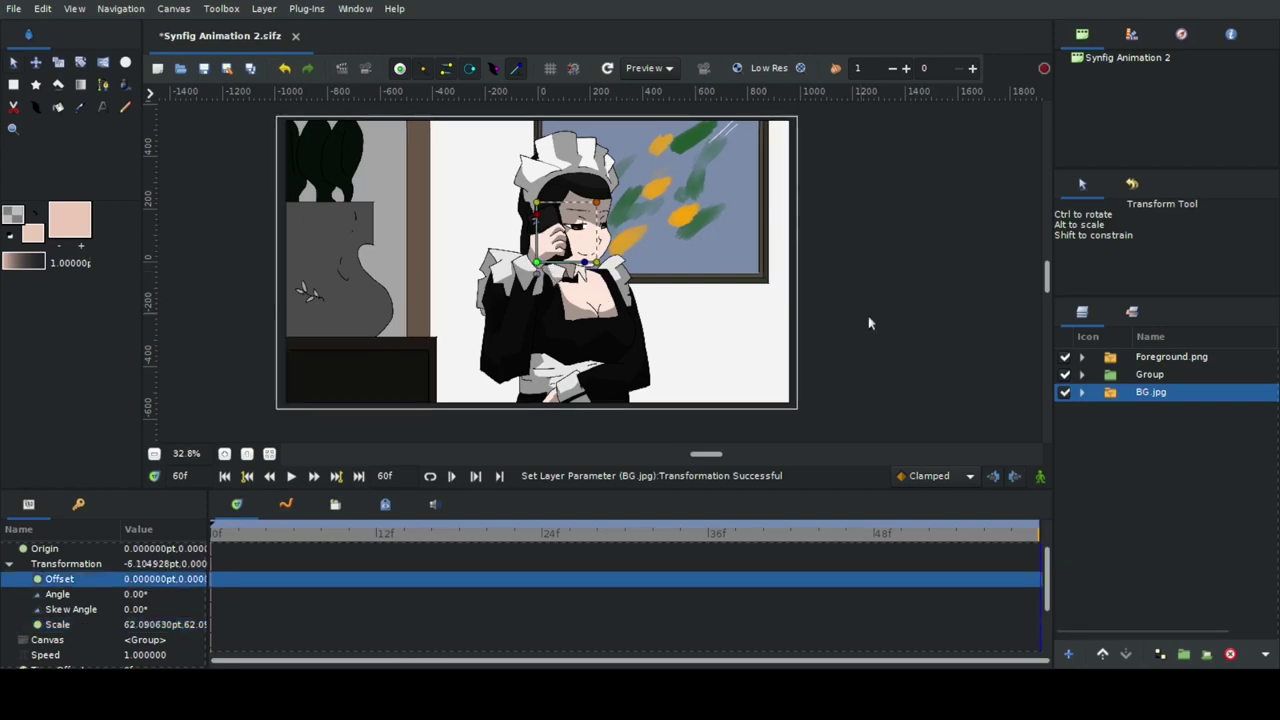
{"action": "left_click", "coordinate": [1040, 476]}
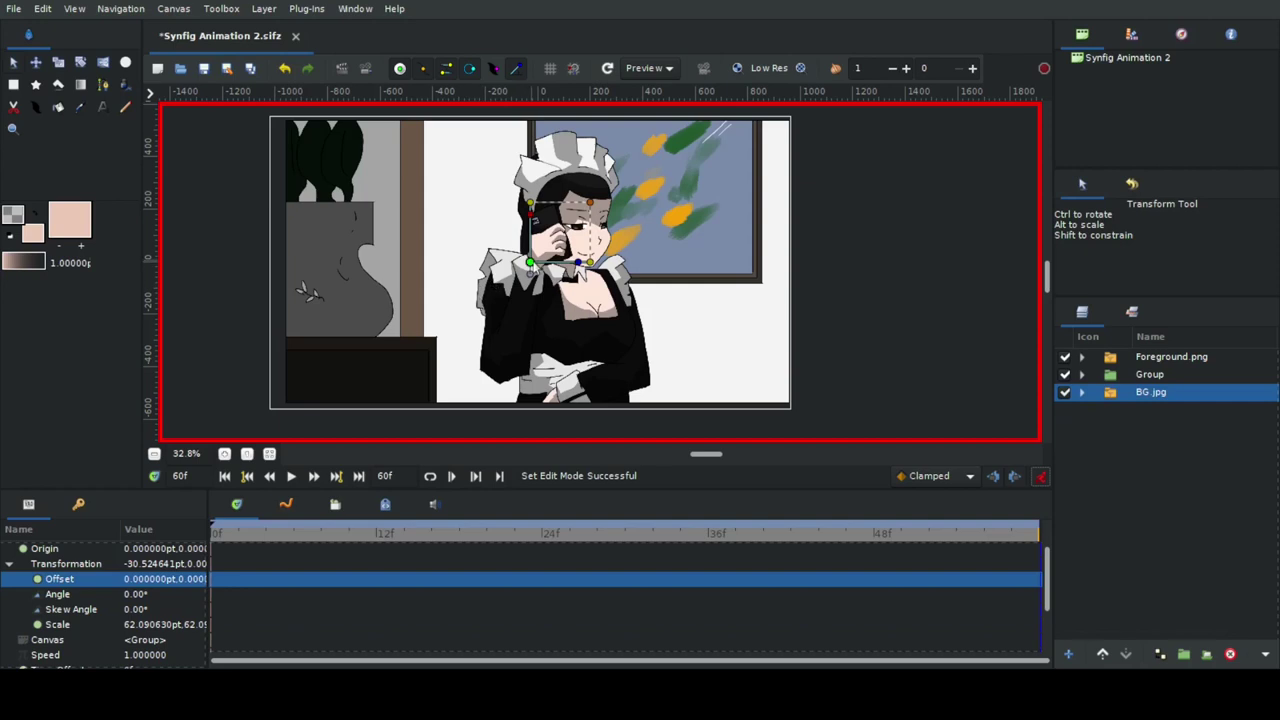
Move the BG.jpg background further right and Foreground.png to the left.
{"action": "left_click_drag", "start_coordinate": [530, 262], "coordinate": [537, 262]}
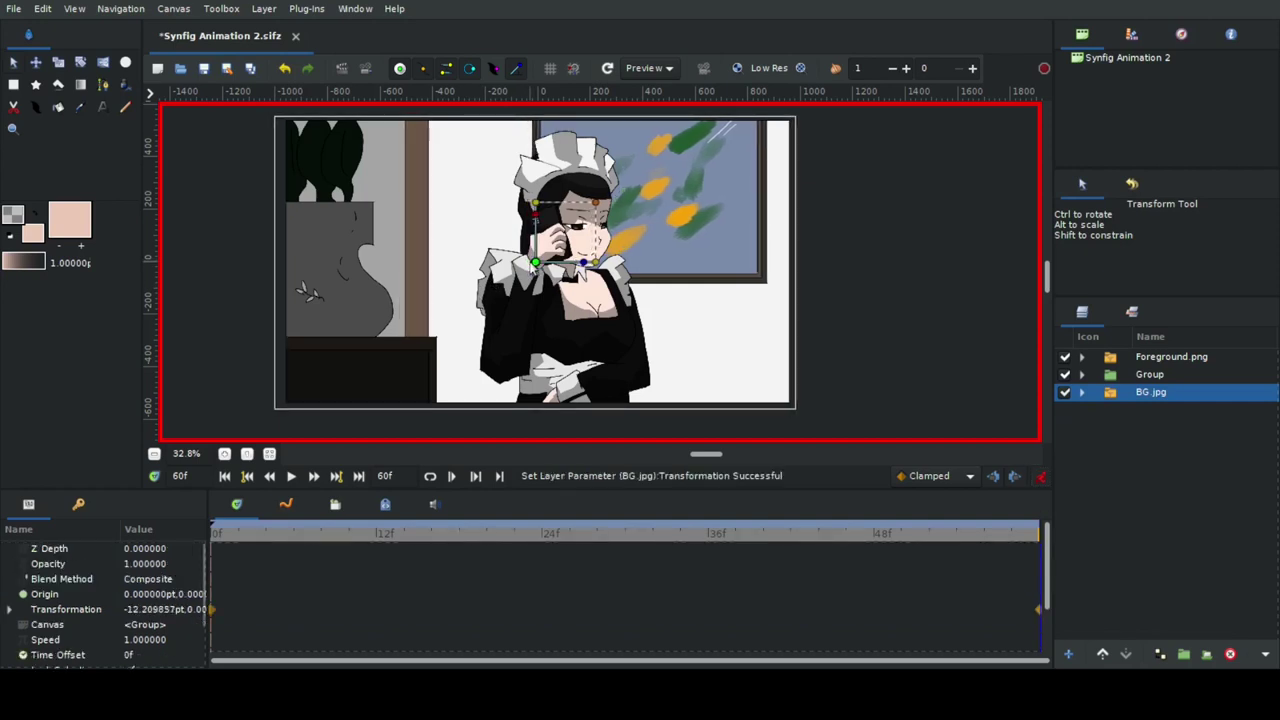
{"action": "left_click_drag", "start_coordinate": [537, 262], "coordinate": [543, 262]}
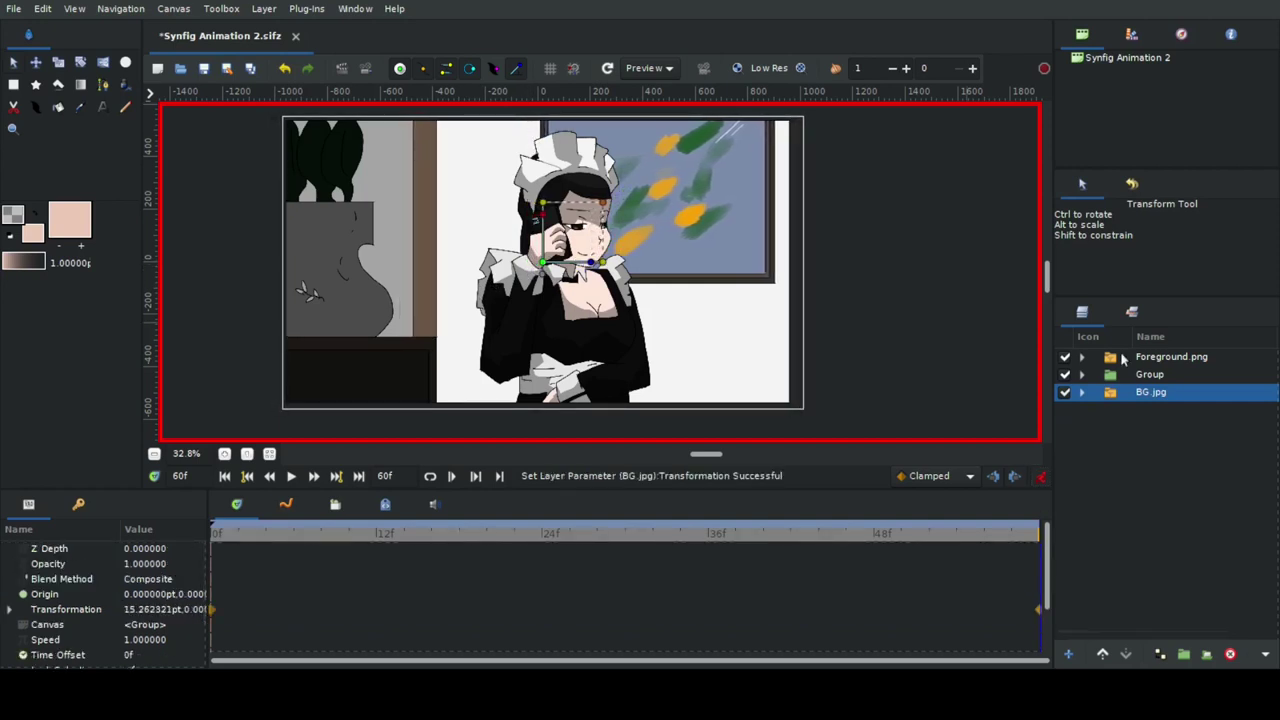
{"action": "left_click", "coordinate": [1101, 357]}
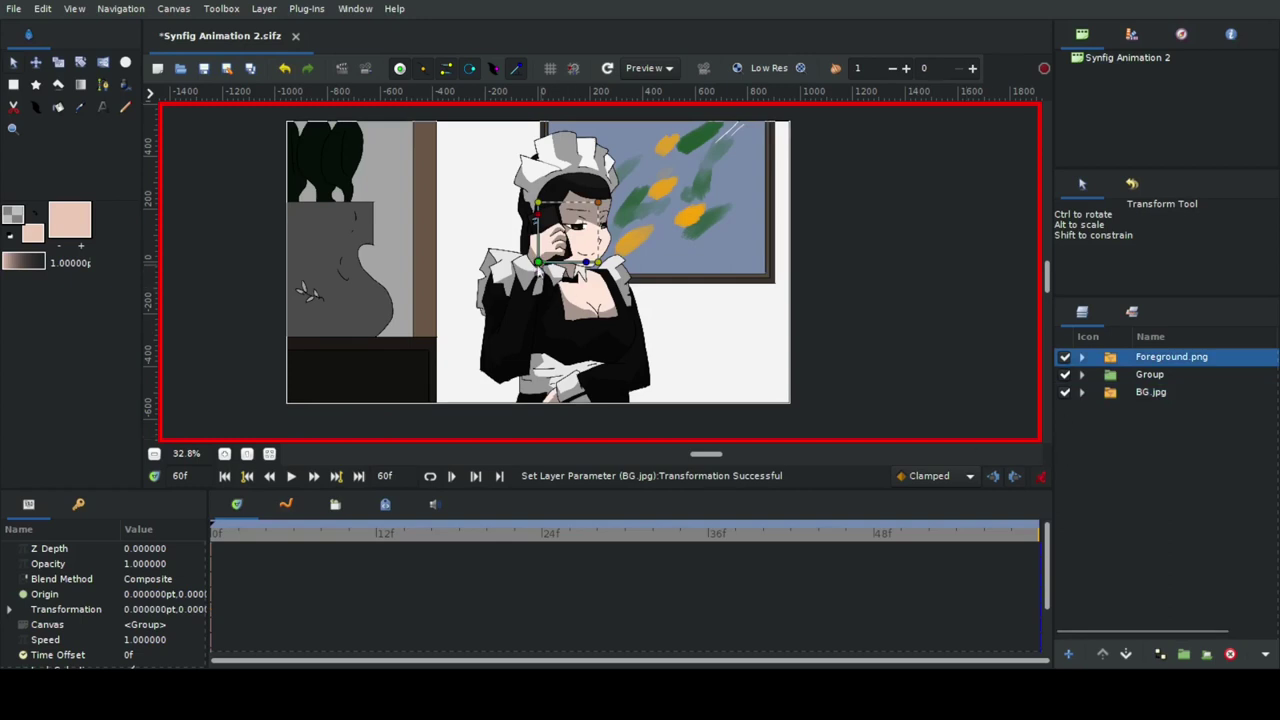
{"action": "left_click_drag", "start_coordinate": [537, 263], "coordinate": [522, 263]}
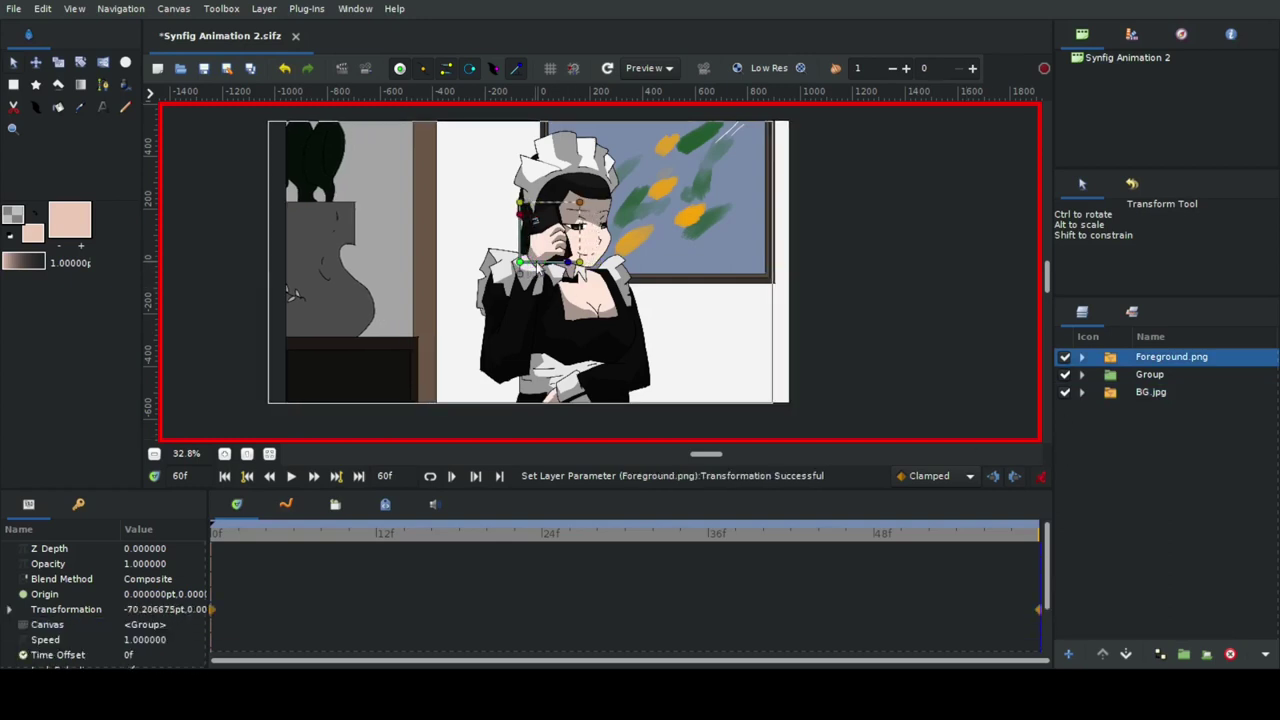
Animate BG.png inside Group sliding sideways, preview it, then exit animation mode.
{"action": "left_click", "coordinate": [291, 295]}
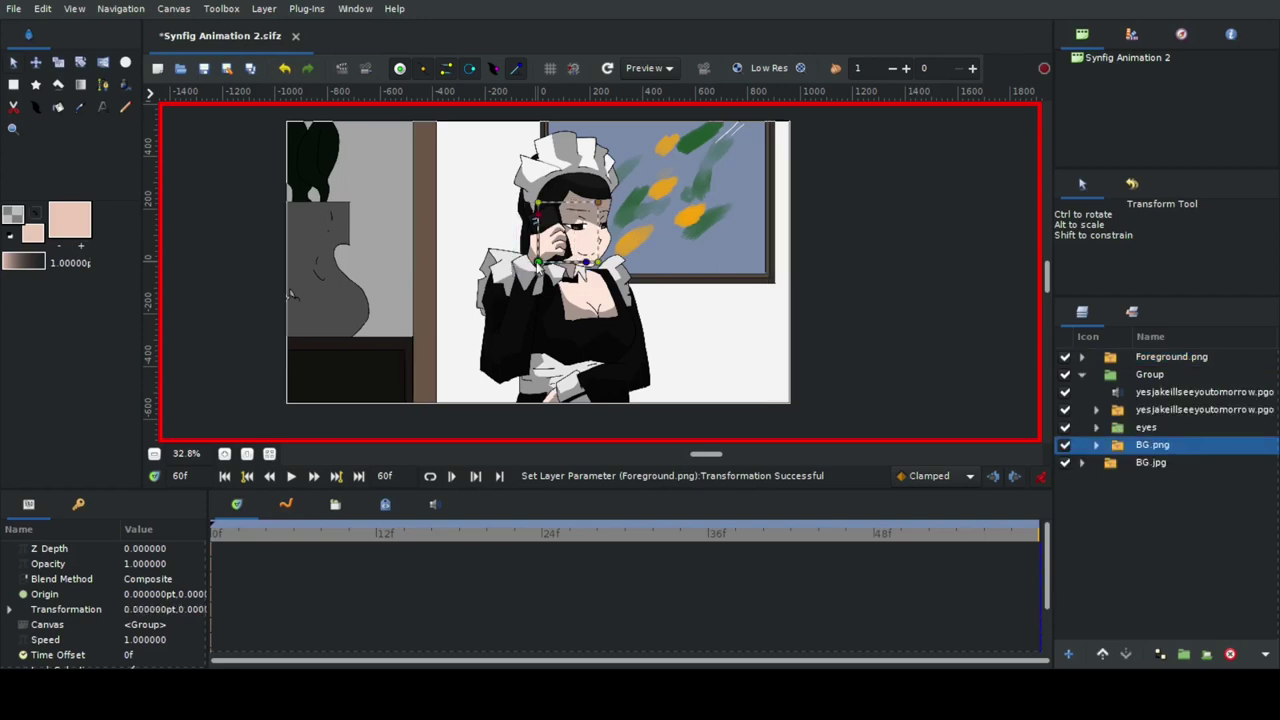
{"action": "left_click_drag", "start_coordinate": [291, 295], "coordinate": [303, 295]}
{"action": "left_click", "coordinate": [225, 476]}
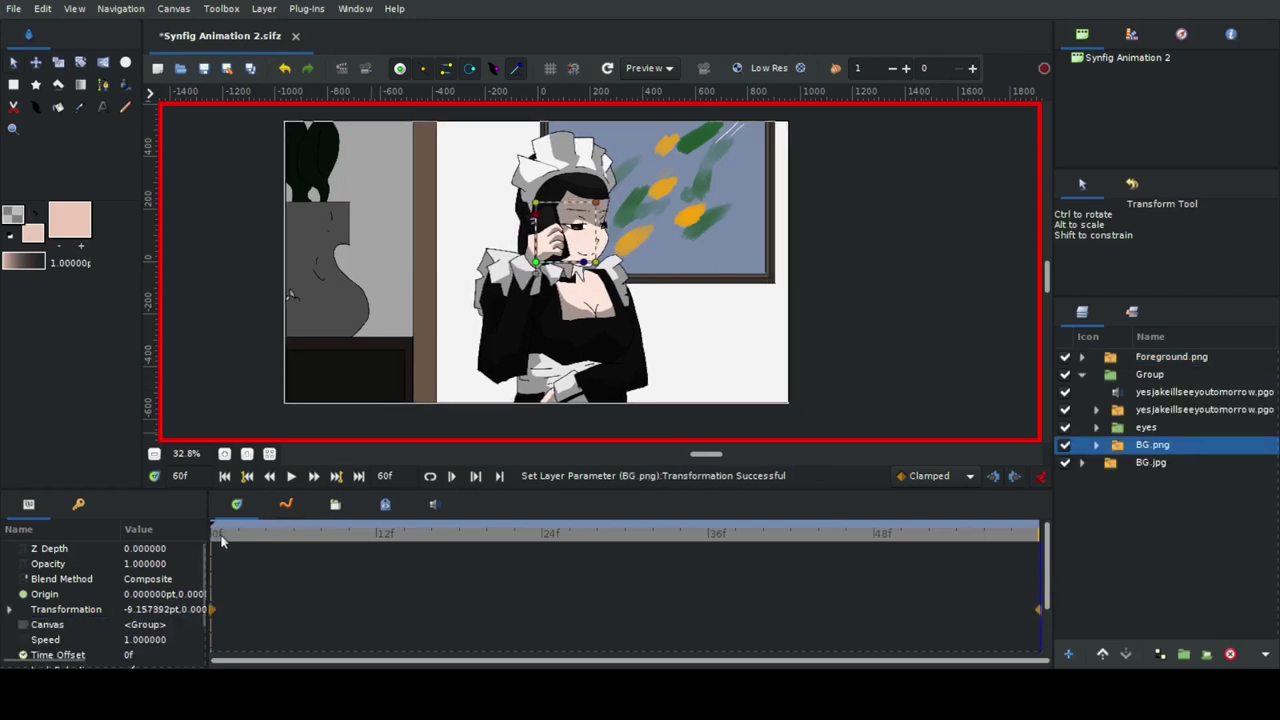
{"action": "left_click", "coordinate": [291, 476]}
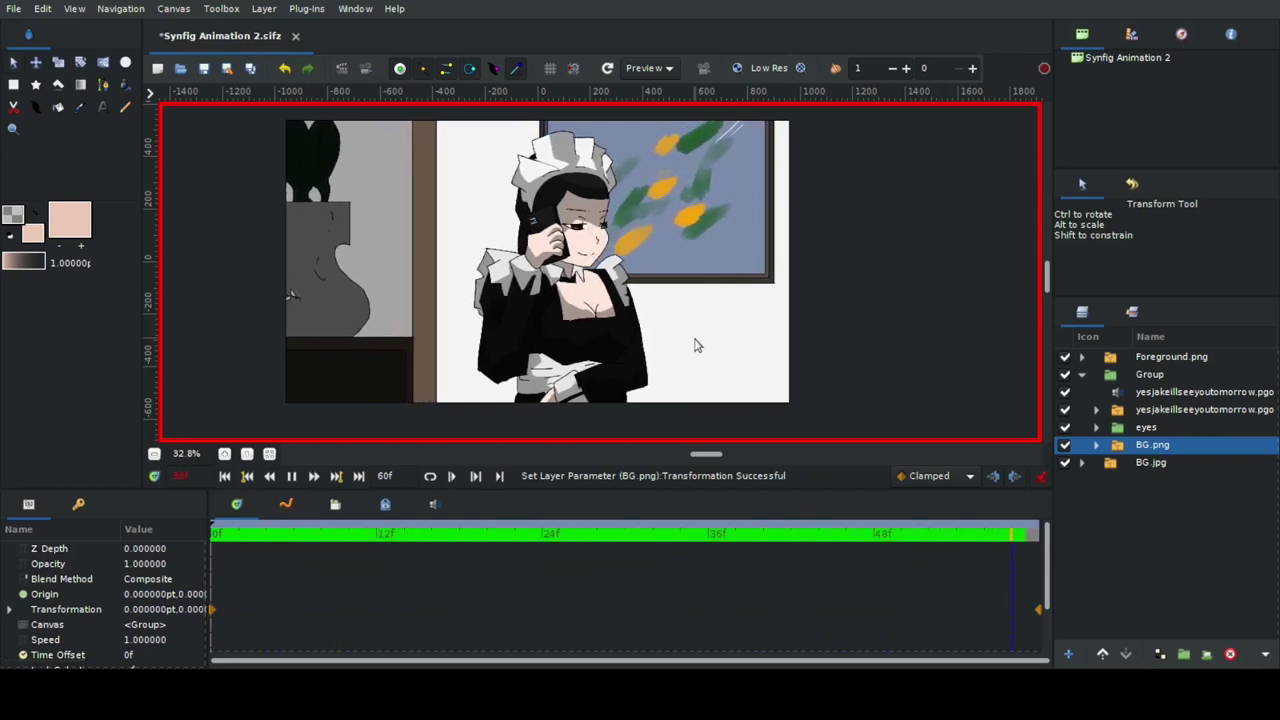
{"action": "left_click", "coordinate": [291, 477]}
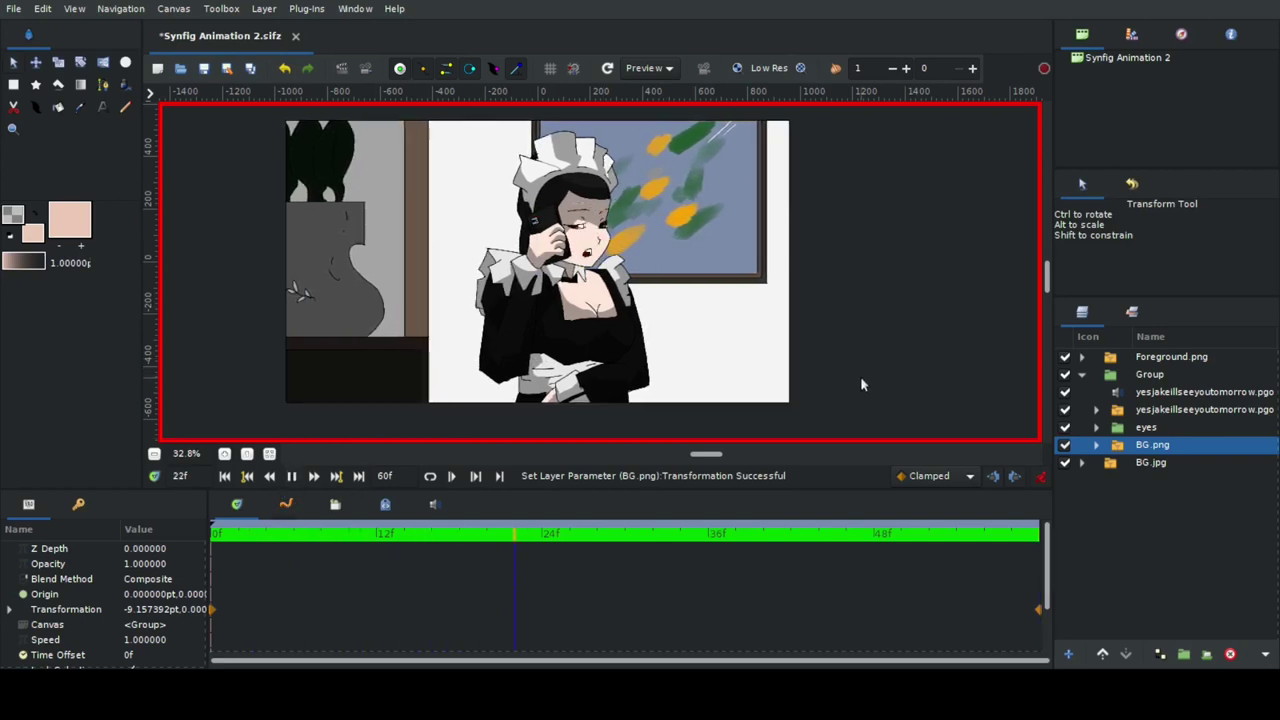
{"action": "left_click", "coordinate": [291, 476]}
{"action": "left_click", "coordinate": [1040, 476]}
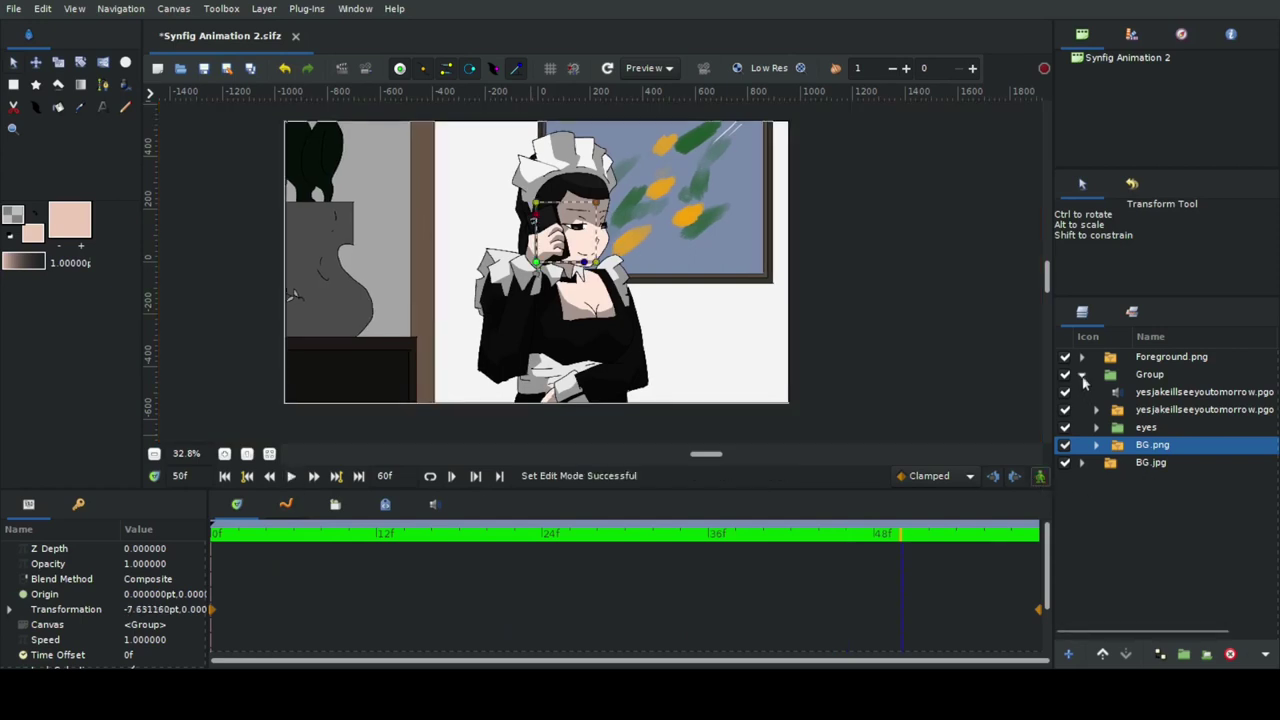
{"action": "left_click", "coordinate": [1082, 378]}
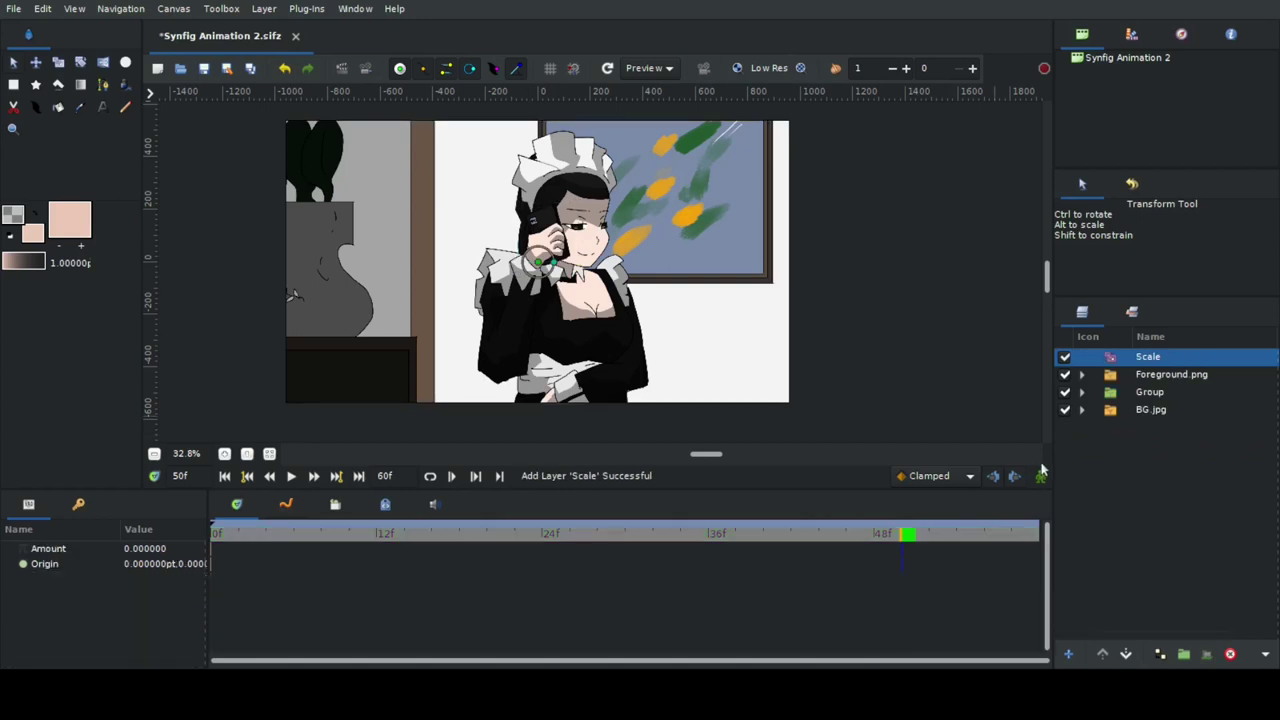
Animate the Scale layer's Amount to zoom in at 24f, then preview through 60f.
{"action": "left_click_drag", "start_coordinate": [553, 267], "coordinate": [726, 320]}
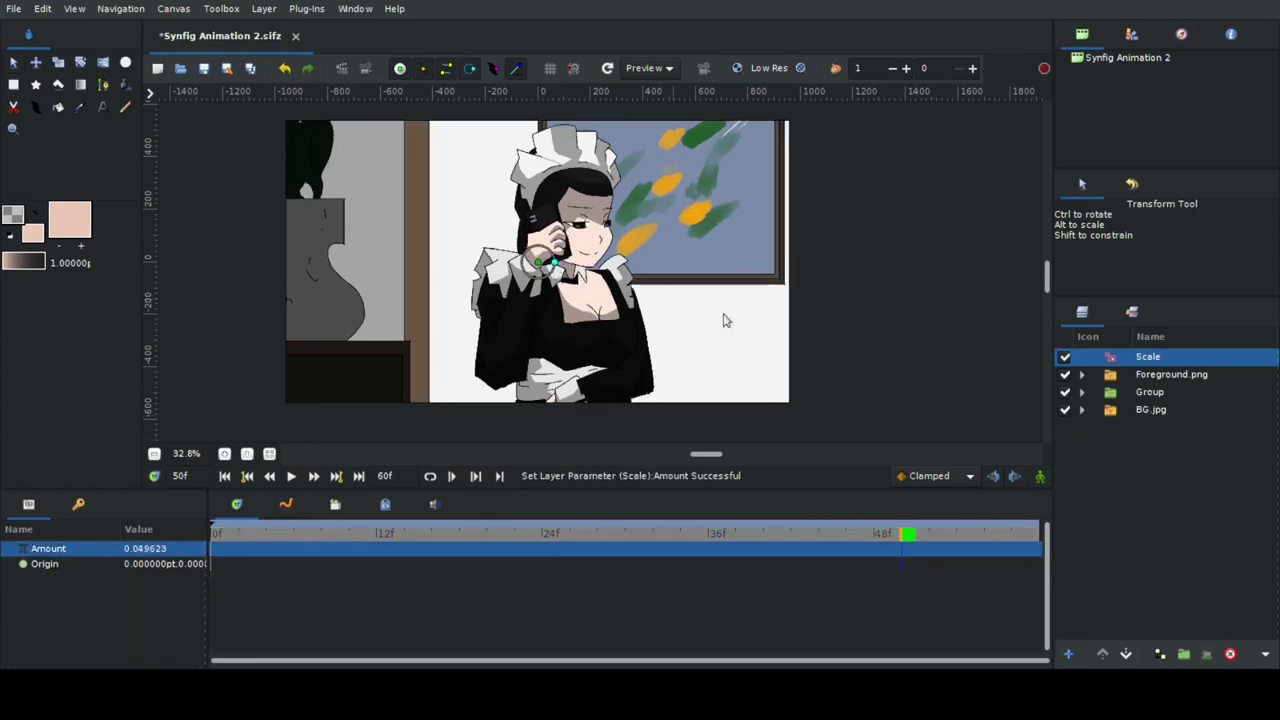
{"action": "left_click", "coordinate": [1040, 476]}
{"action": "left_click", "coordinate": [542, 533]}
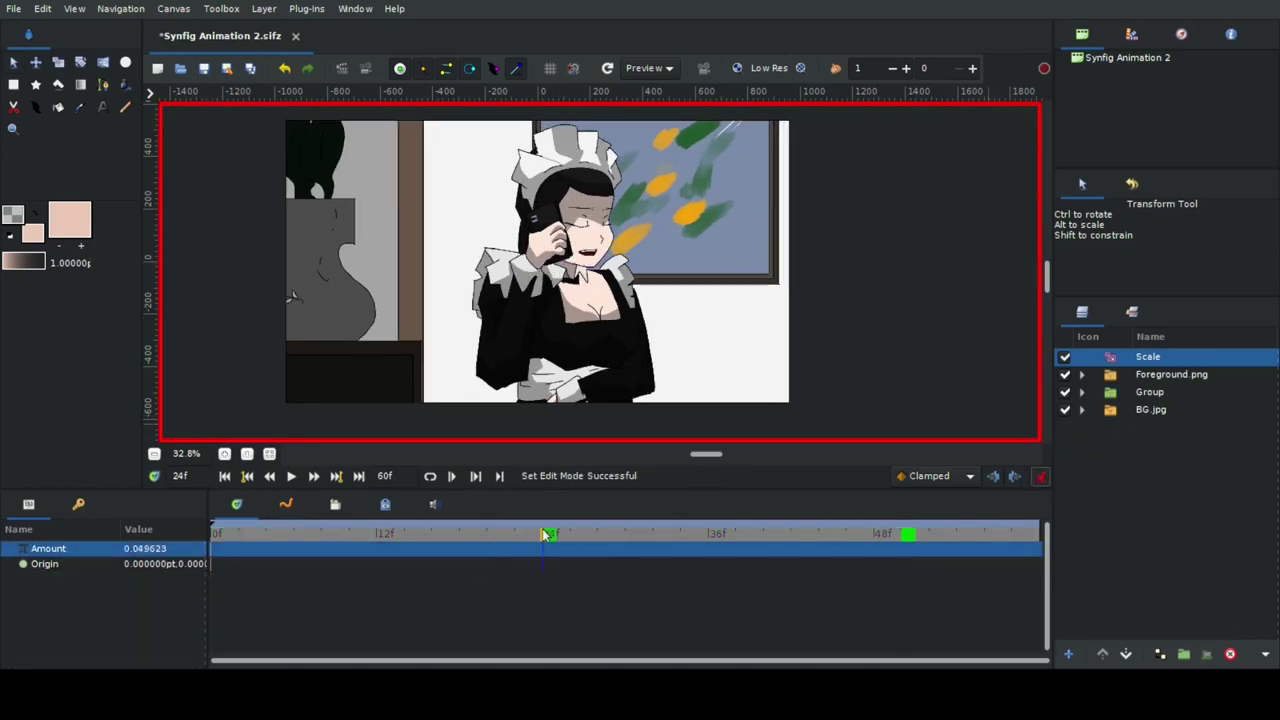
{"action": "left_click_drag", "start_coordinate": [538, 262], "coordinate": [600, 290]}
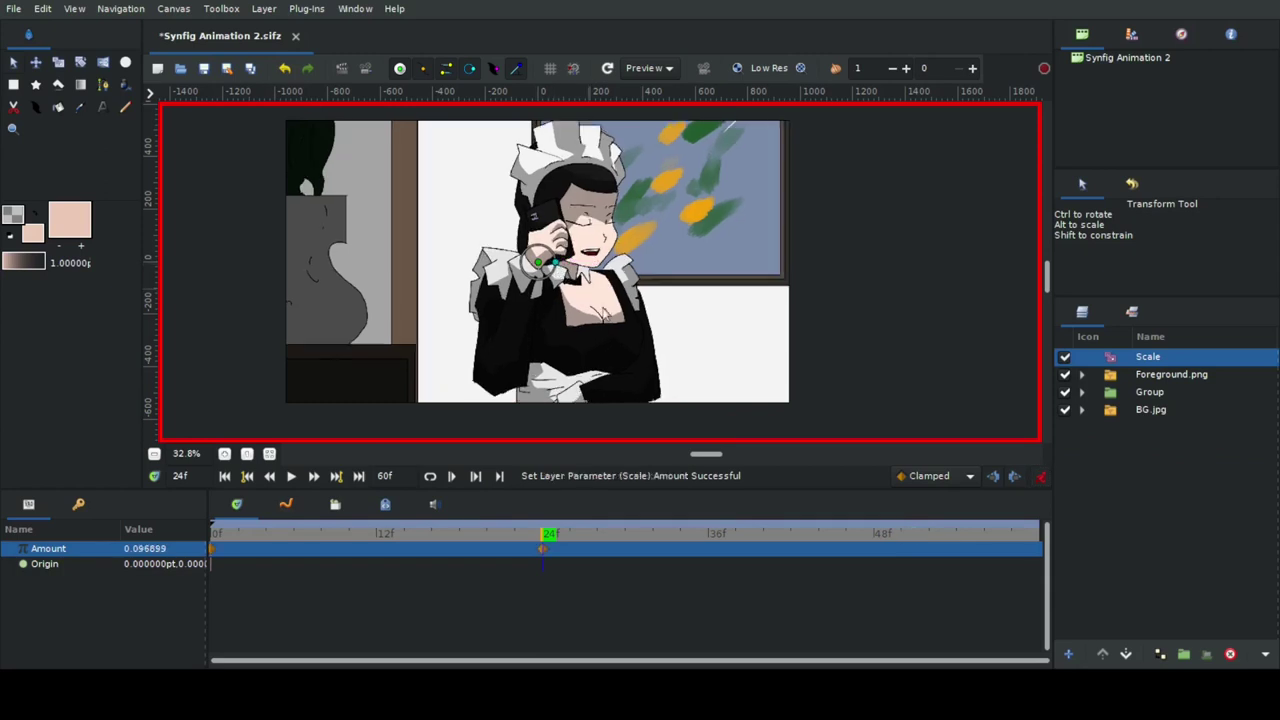
{"action": "left_click", "coordinate": [709, 537]}
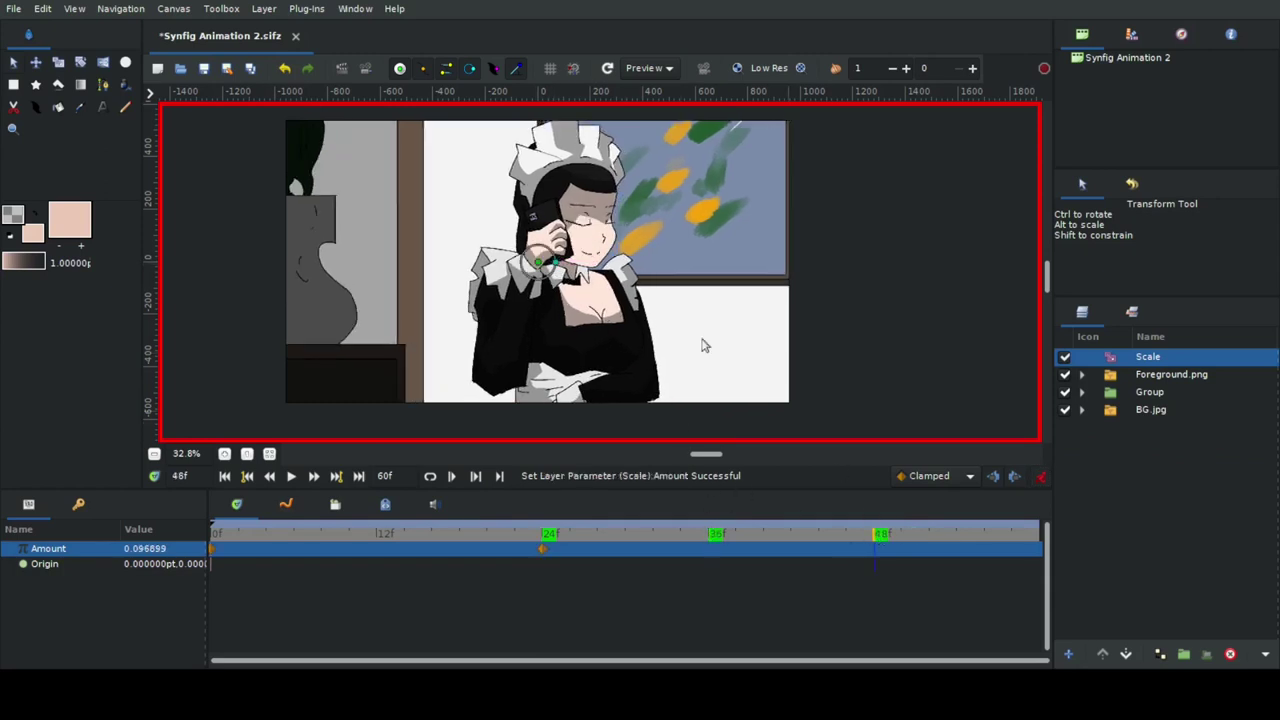
{"action": "left_click", "coordinate": [880, 535]}
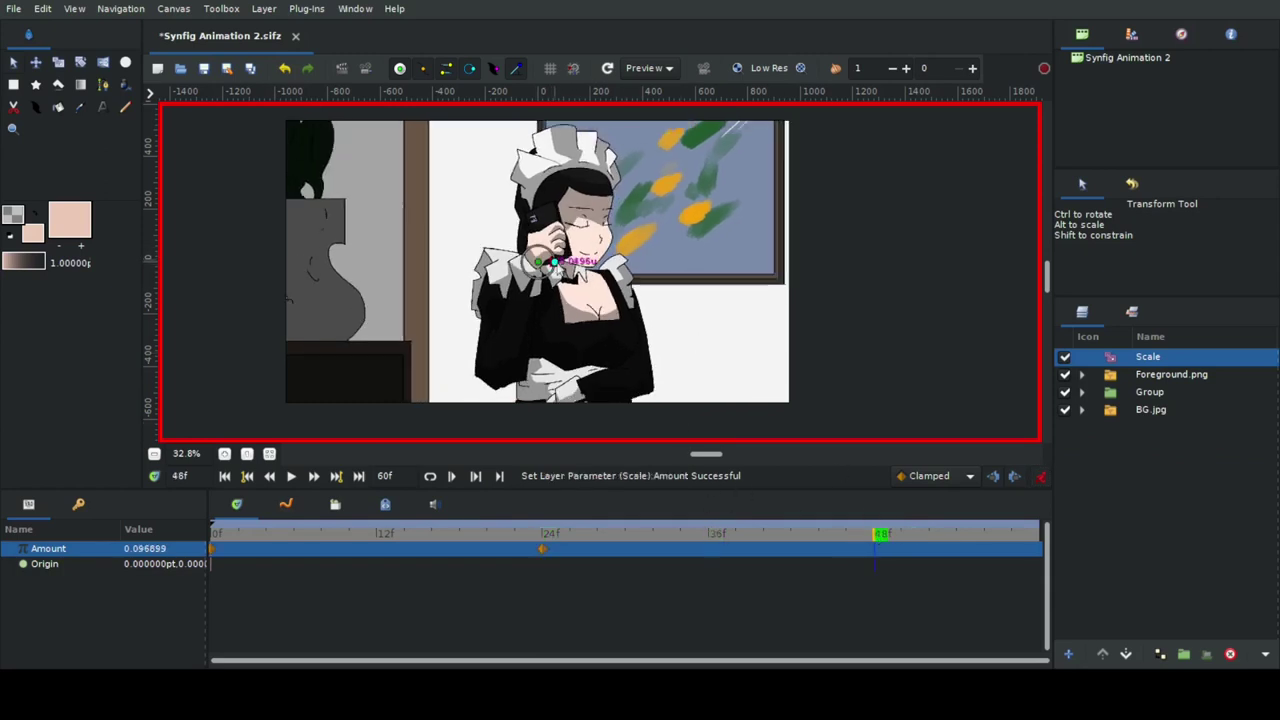
{"action": "left_click", "coordinate": [1034, 535]}
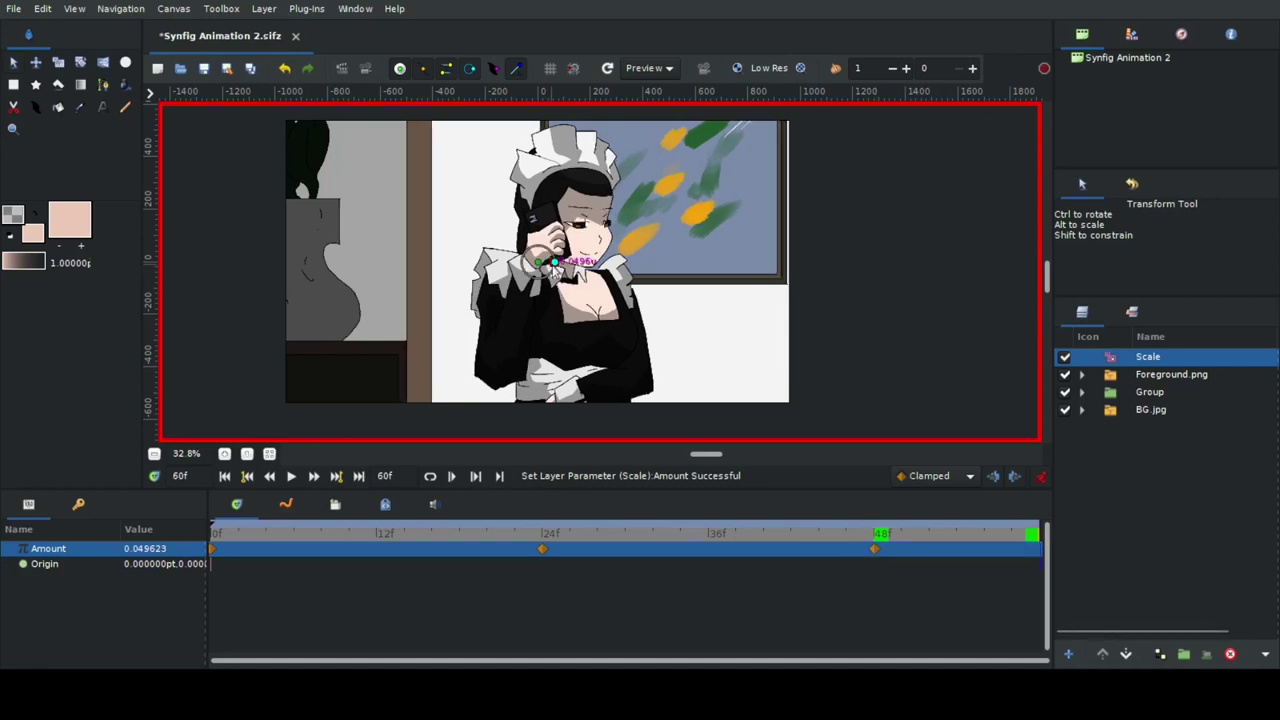
{"action": "left_click", "coordinate": [222, 533]}
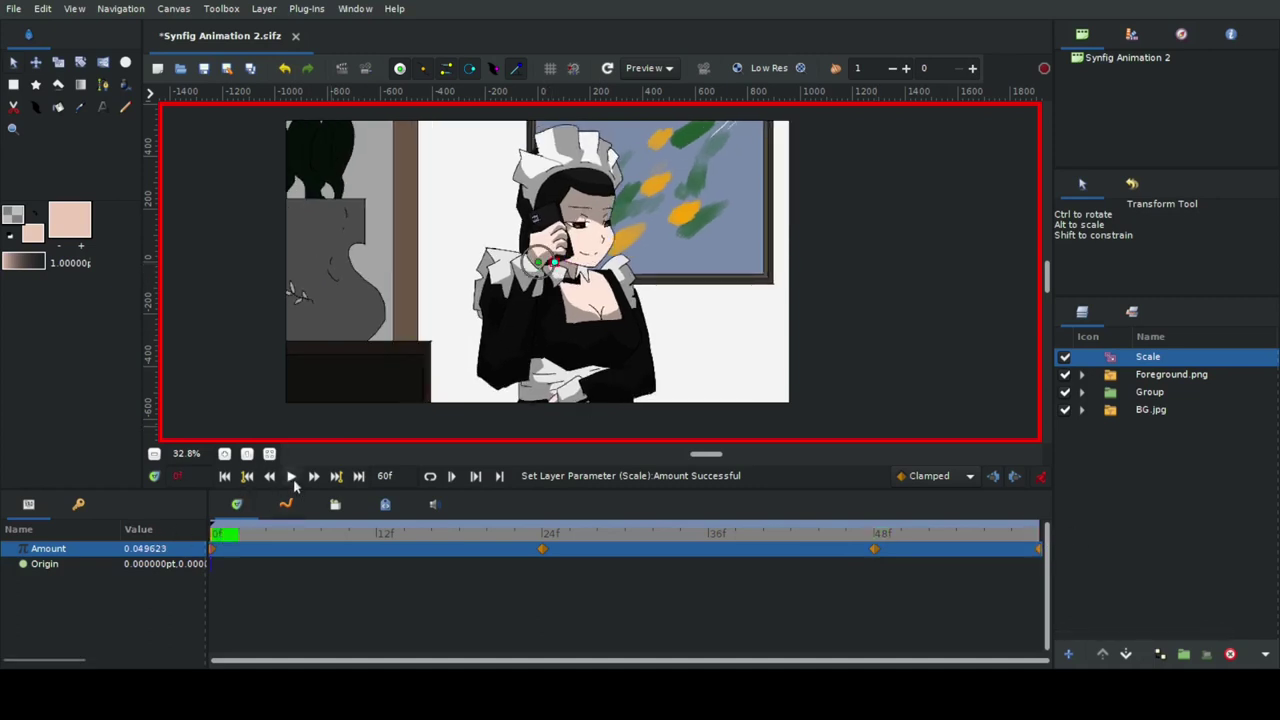
{"action": "left_click", "coordinate": [291, 476]}
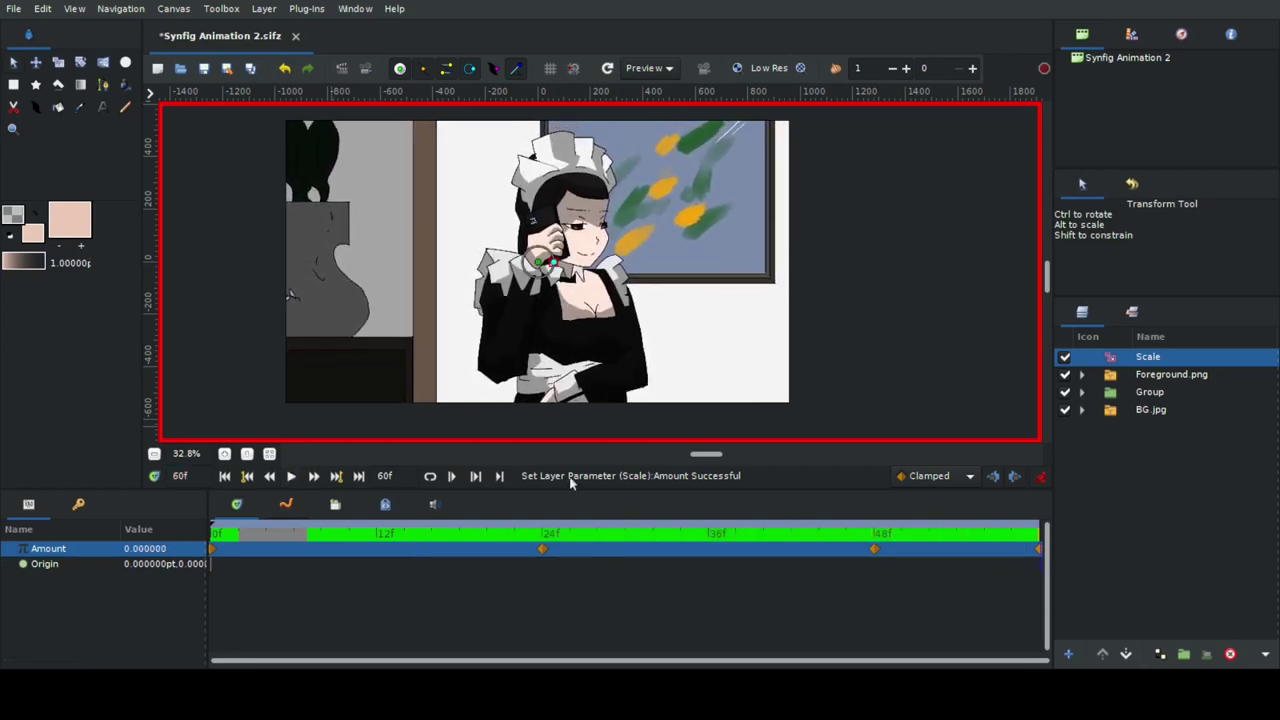
Remove the 48f zoom waypoint, adjust the frame-0 zoom, and preview the result.
{"action": "left_click", "coordinate": [874, 548], "text": "alt"}
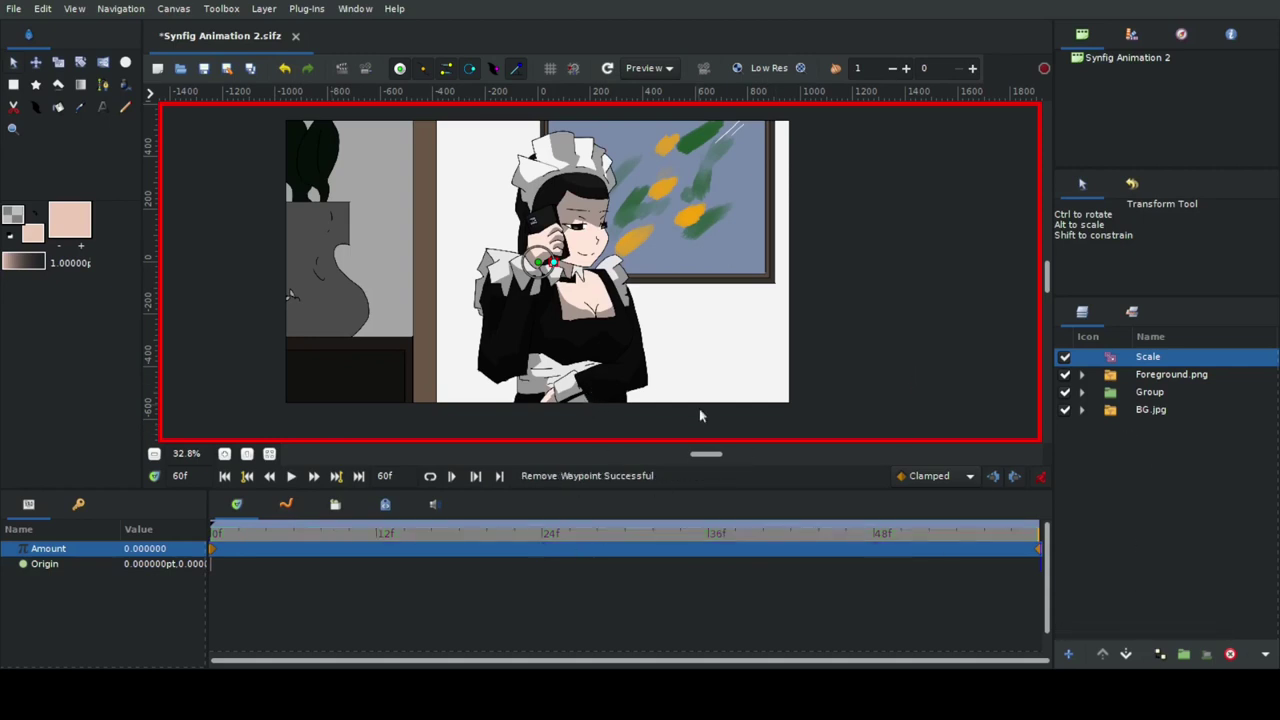
{"action": "left_click", "coordinate": [889, 534]}
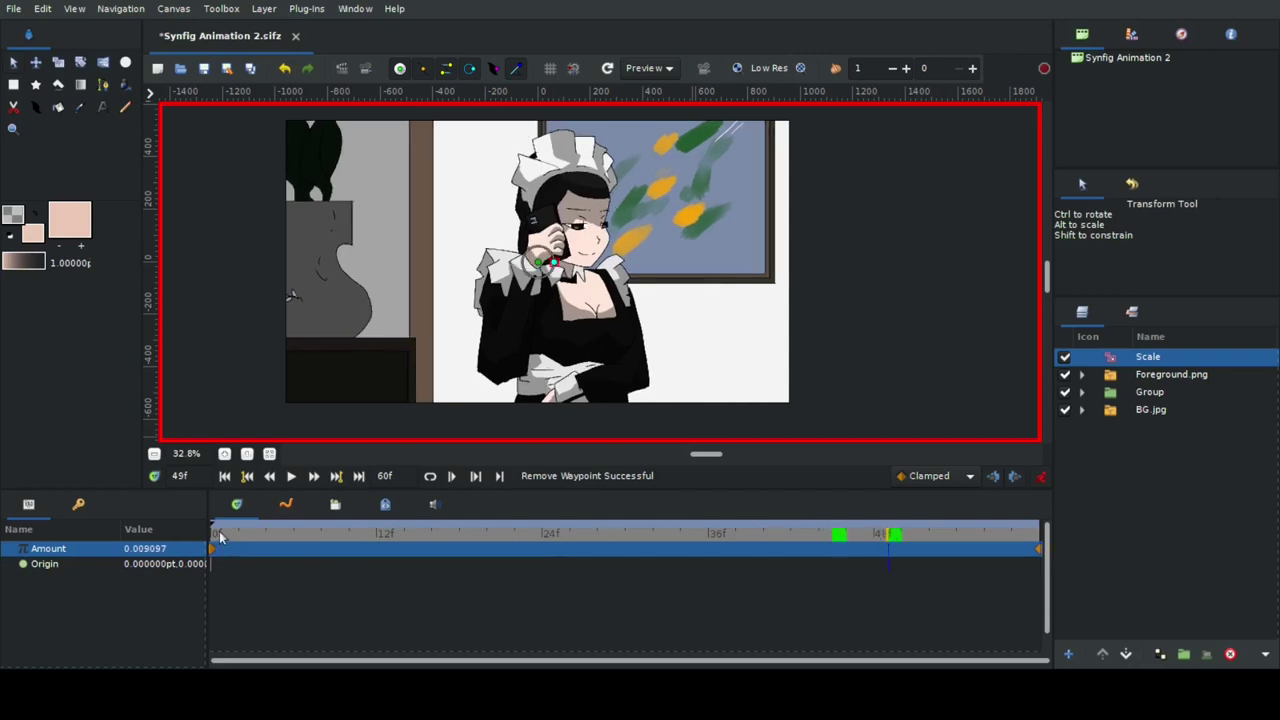
{"action": "left_click", "coordinate": [221, 538]}
{"action": "left_click", "coordinate": [1028, 535]}
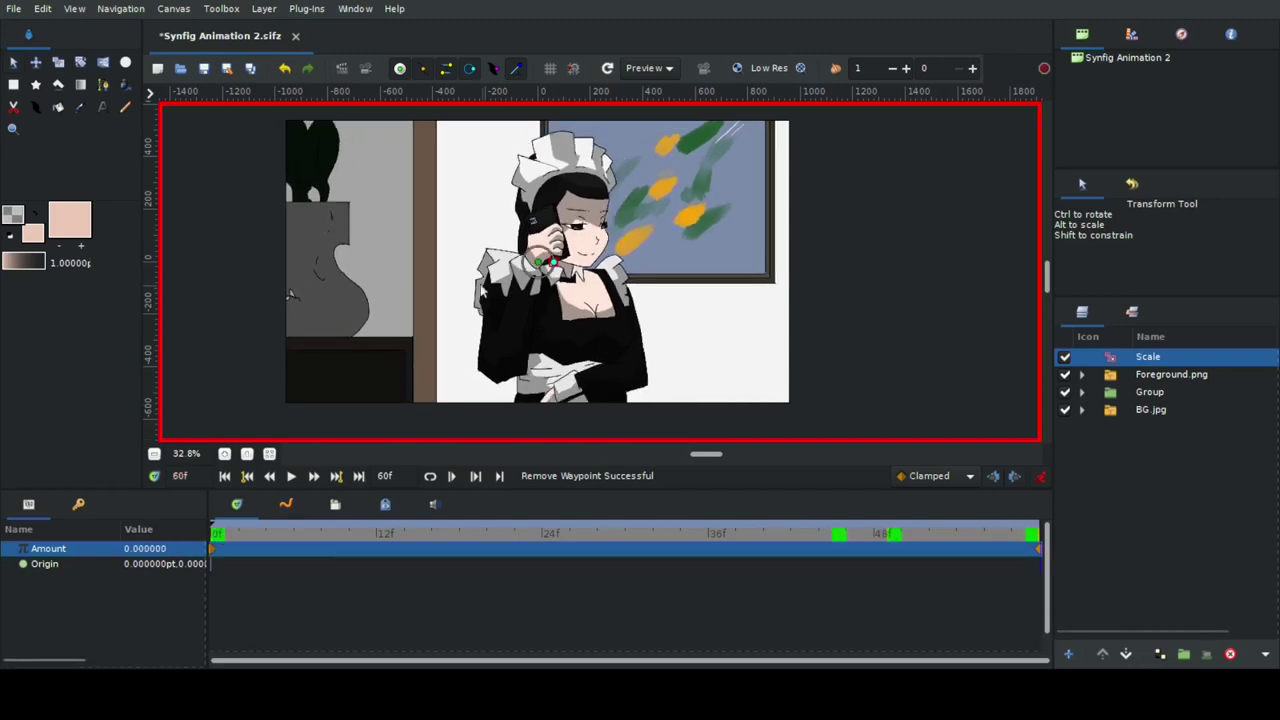
{"action": "left_click_drag", "start_coordinate": [524, 260], "coordinate": [517, 326]}
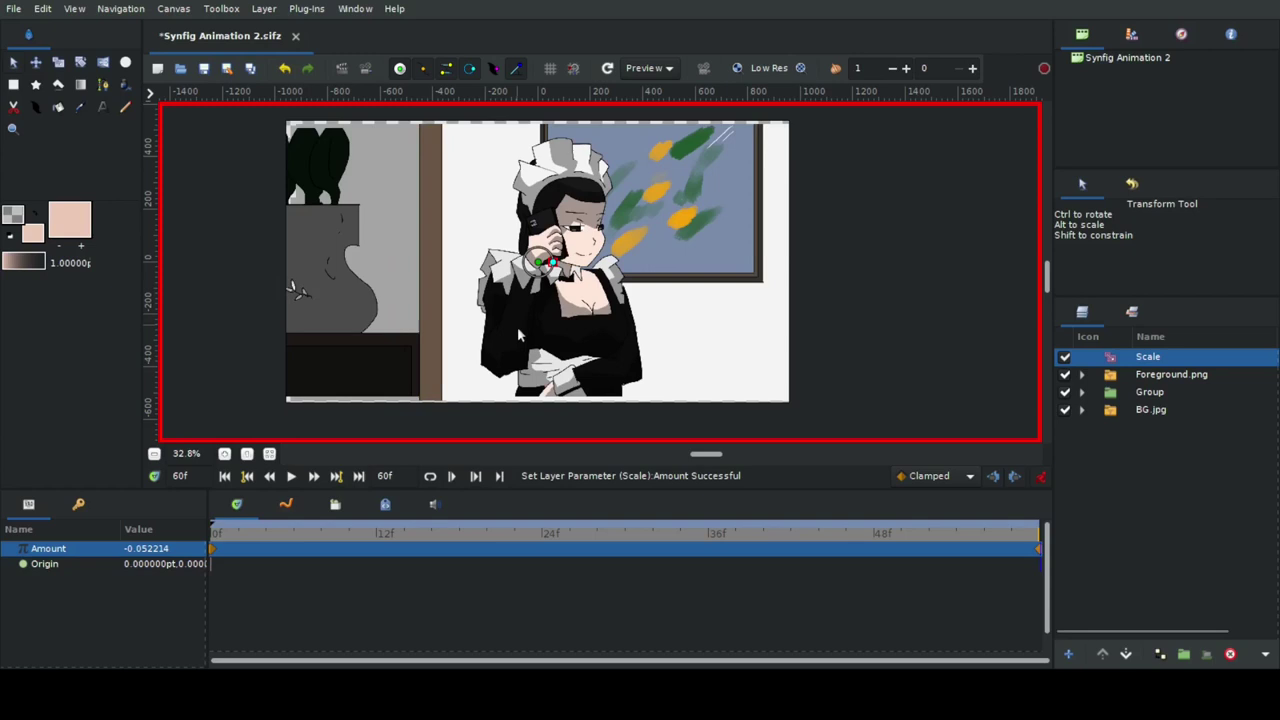
{"action": "key", "text": "ctrl+z"}
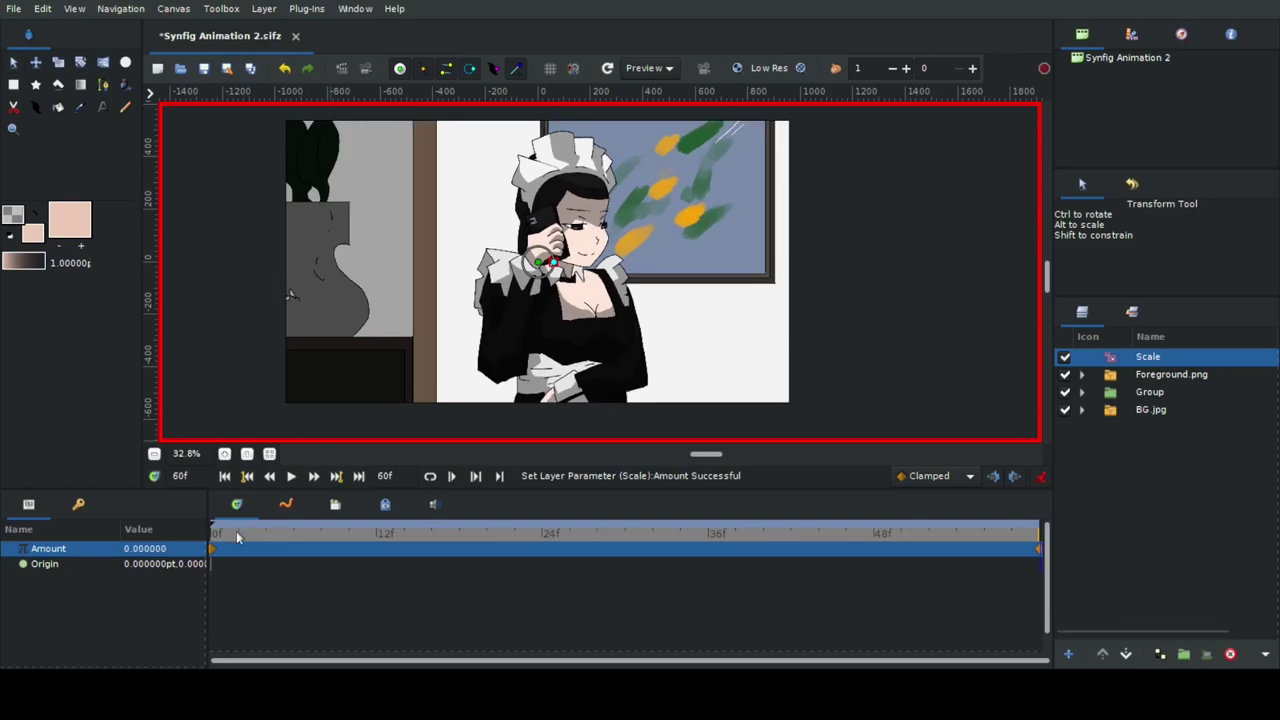
{"action": "left_click", "coordinate": [212, 533]}
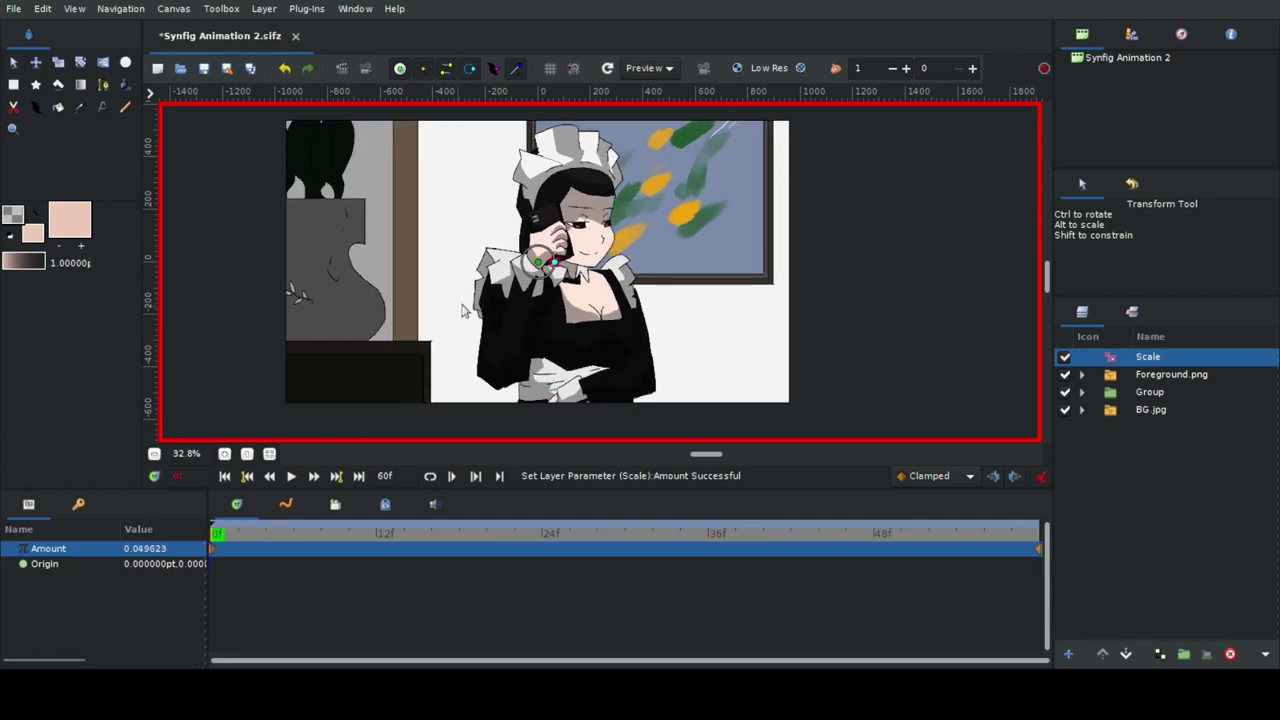
{"action": "left_click_drag", "start_coordinate": [553, 263], "coordinate": [556, 262]}
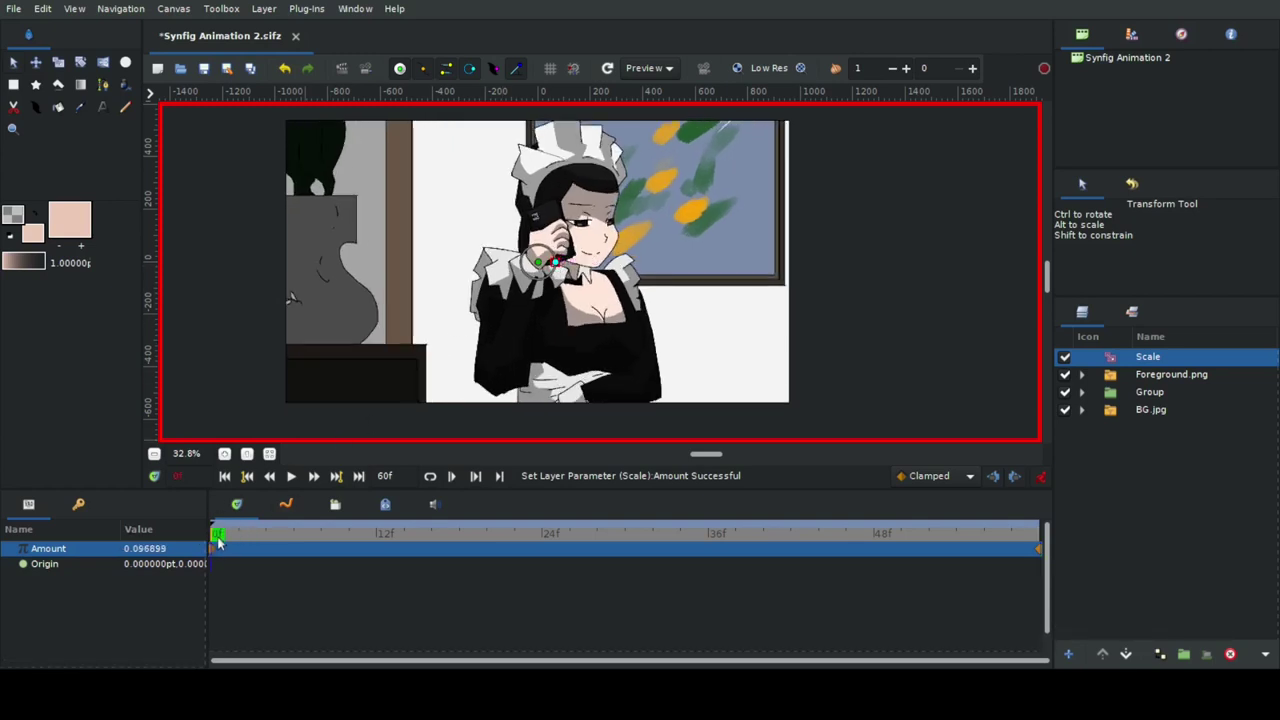
{"action": "left_click", "coordinate": [290, 478]}
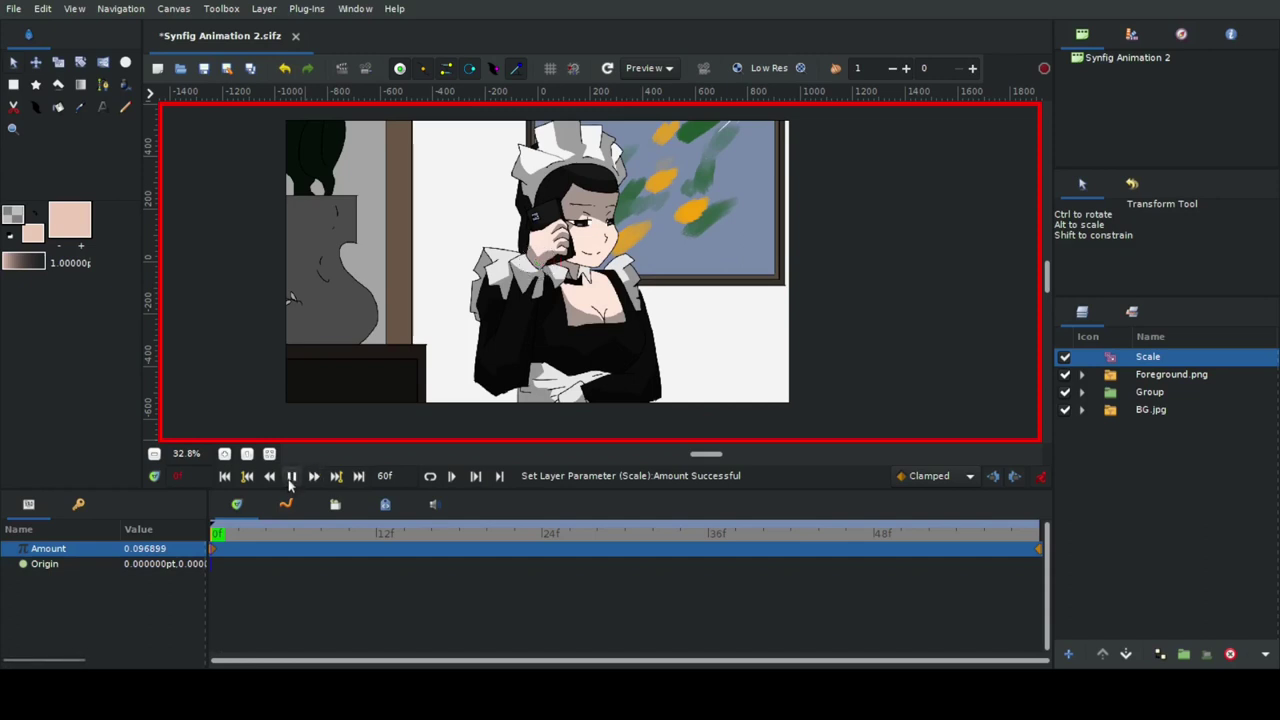
{"action": "left_click", "coordinate": [290, 477]}
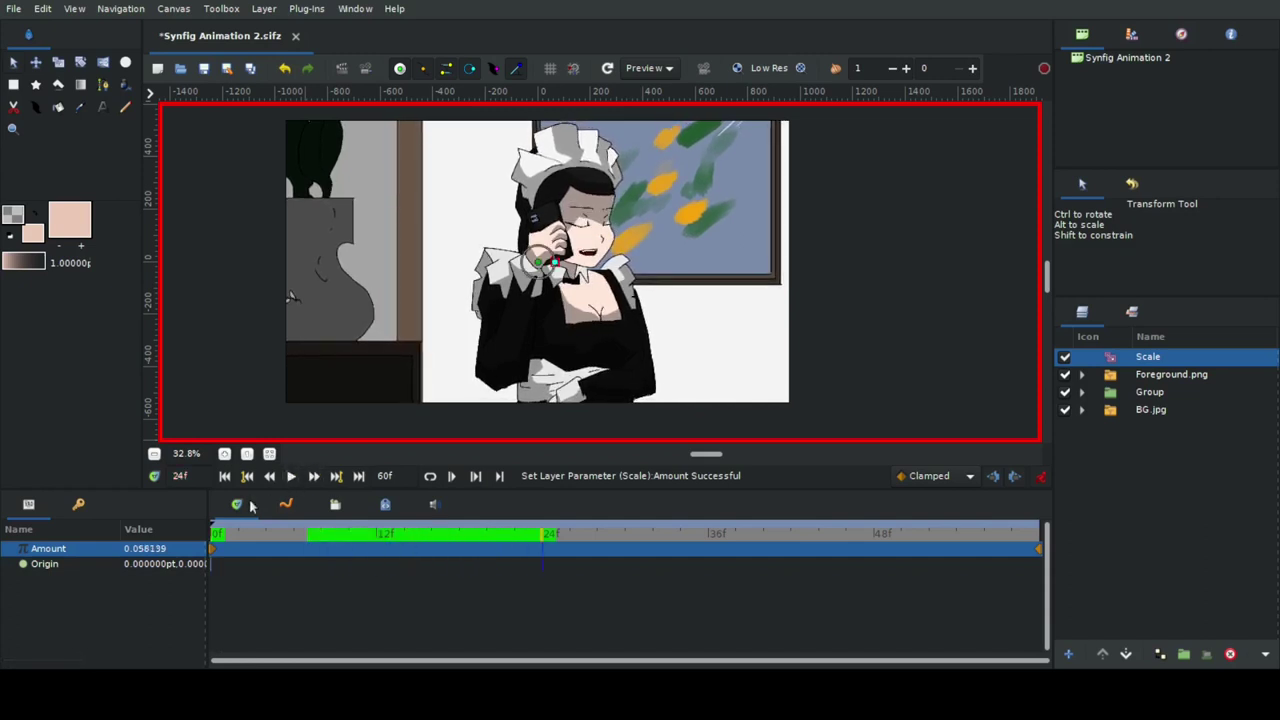
Return to the timeline start and delete the Scale layer.
{"action": "left_click_drag", "start_coordinate": [209, 546], "coordinate": [148, 546]}
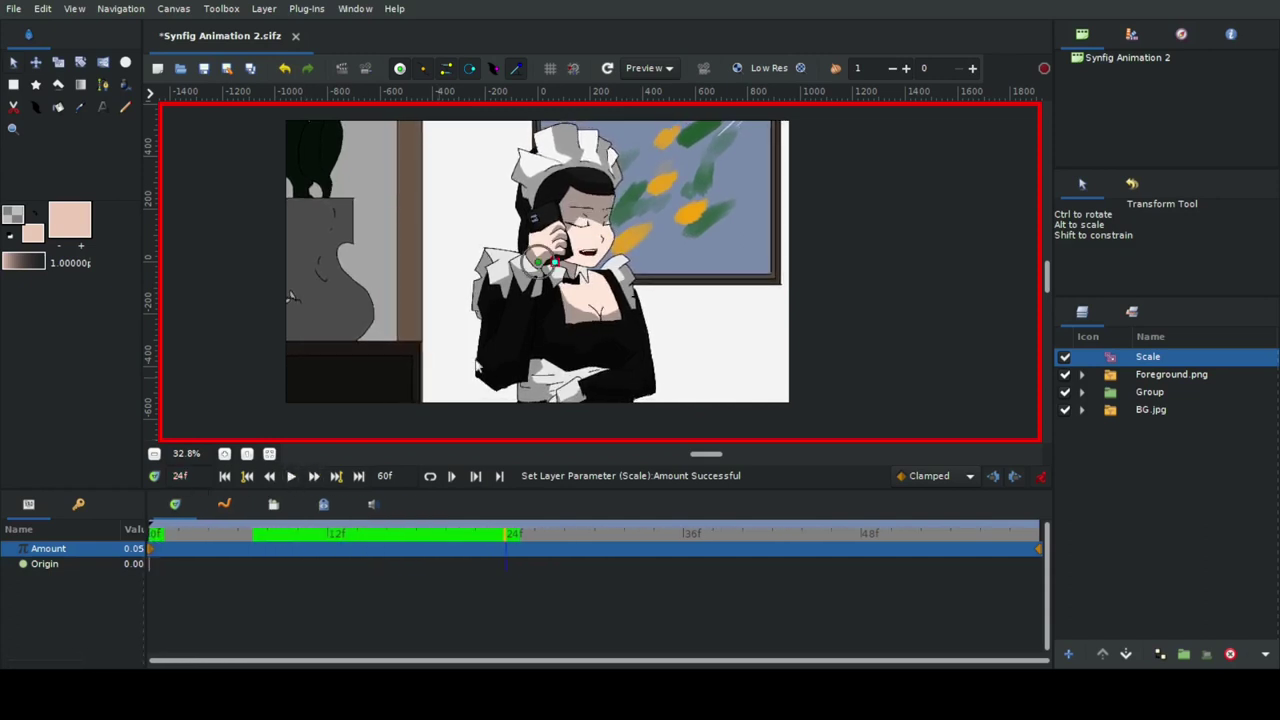
{"action": "left_click", "coordinate": [152, 534]}
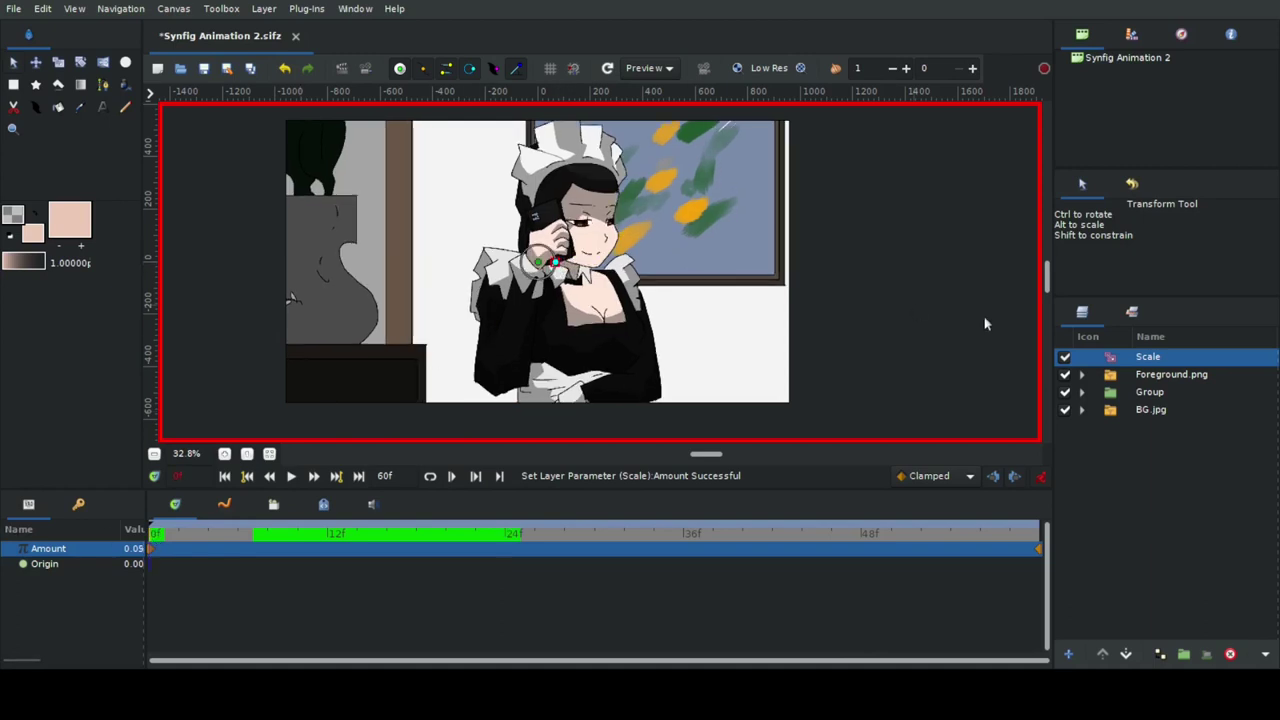
{"action": "left_click", "coordinate": [1230, 655]}
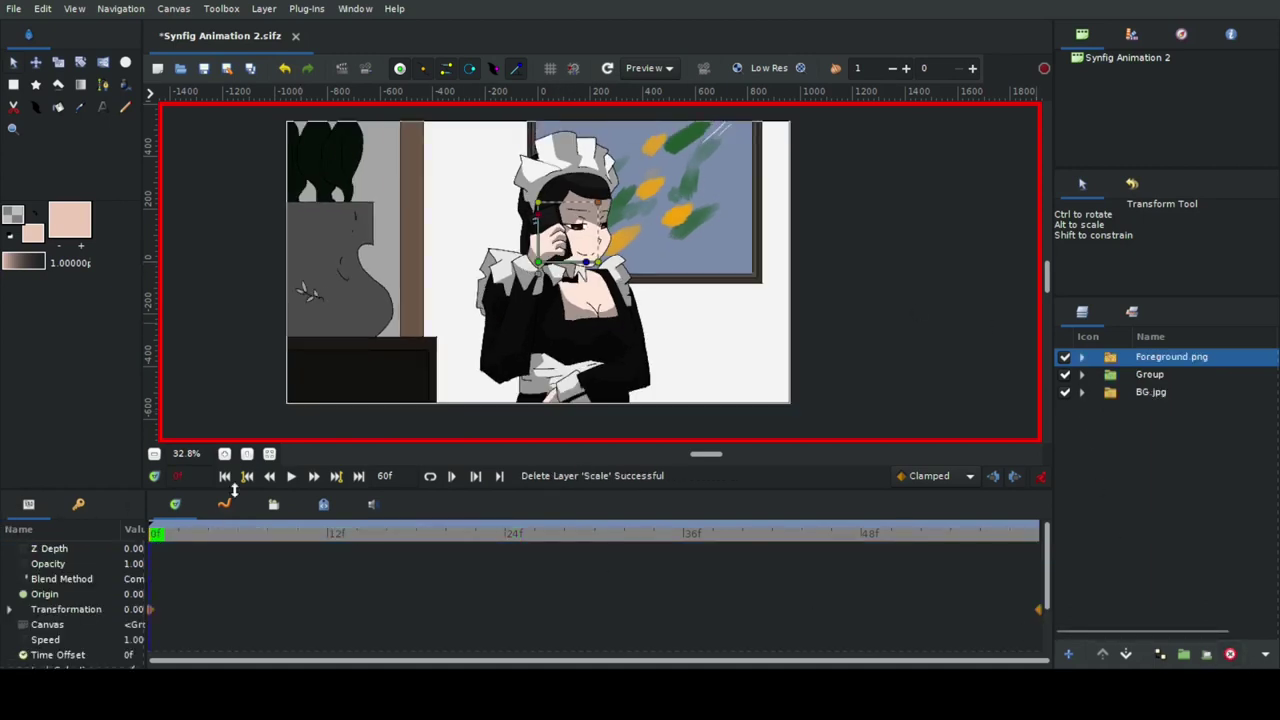
Preview the animation, then switch animation mode off.
{"action": "left_click", "coordinate": [290, 476]}
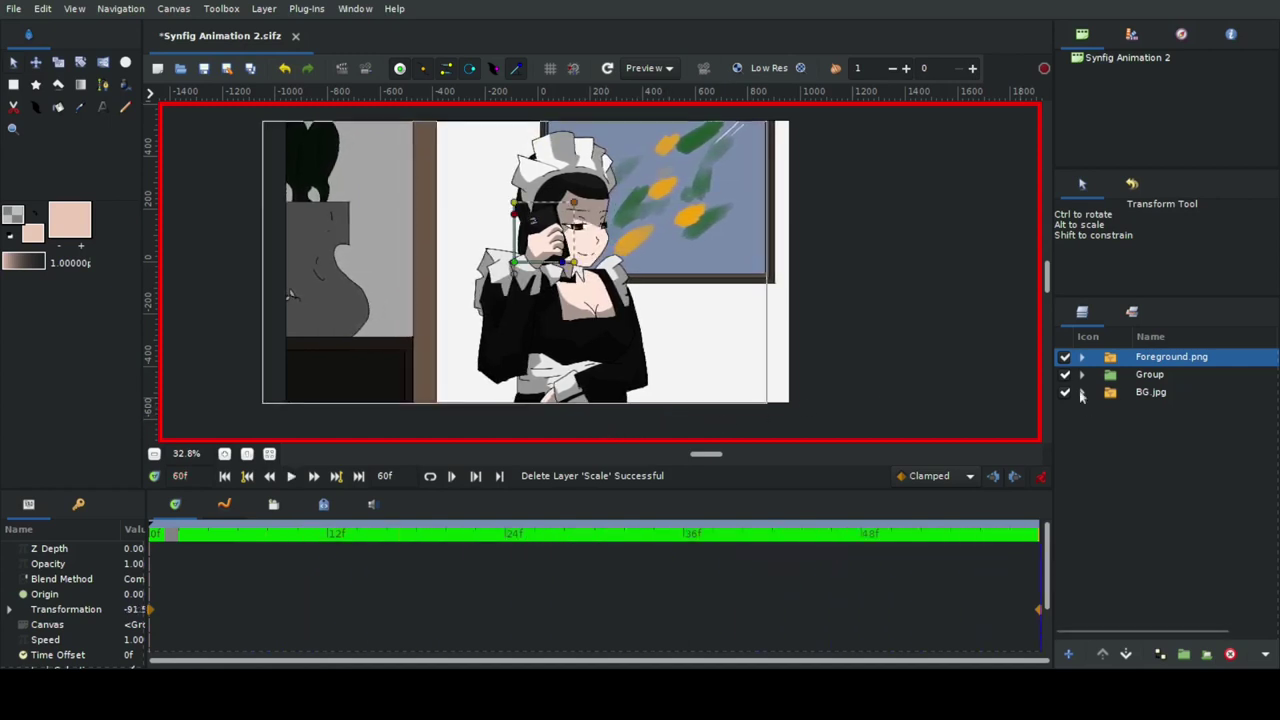
{"action": "left_click", "coordinate": [1040, 477]}
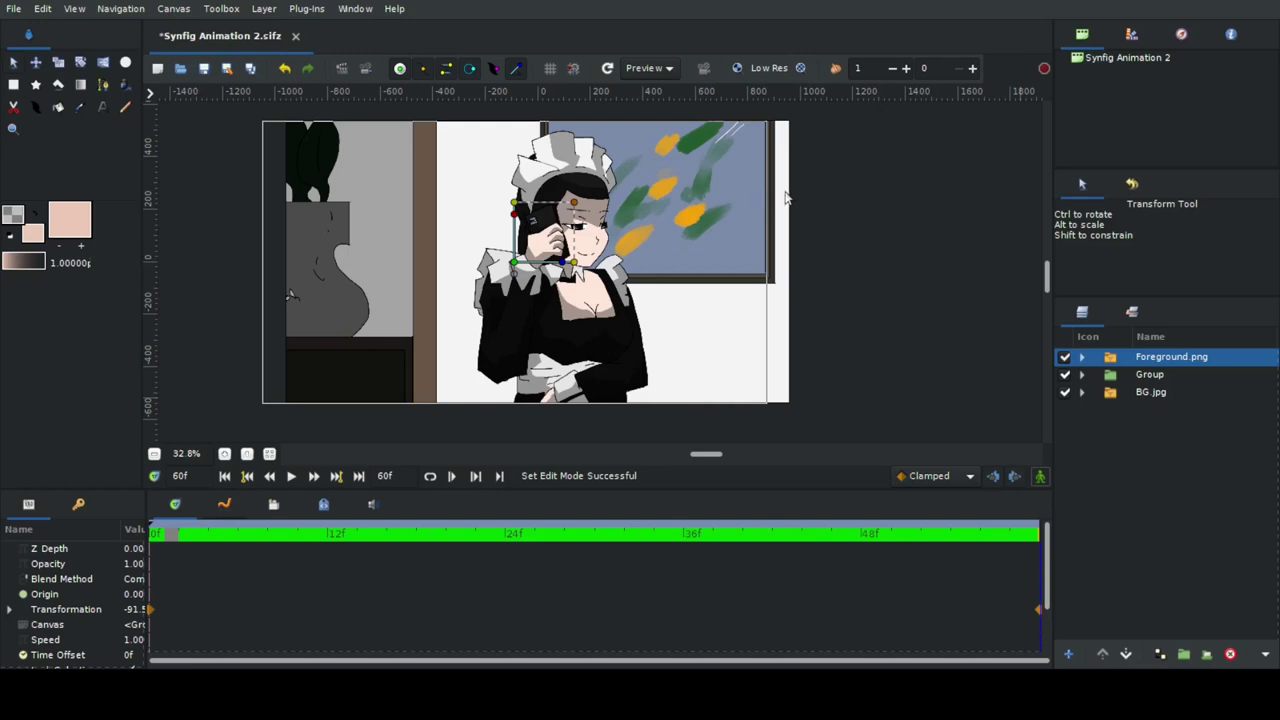
Set a yellow fill and magenta outline from the palette, and delete the Radial Gradient layer.
{"action": "left_click", "coordinate": [1131, 35]}
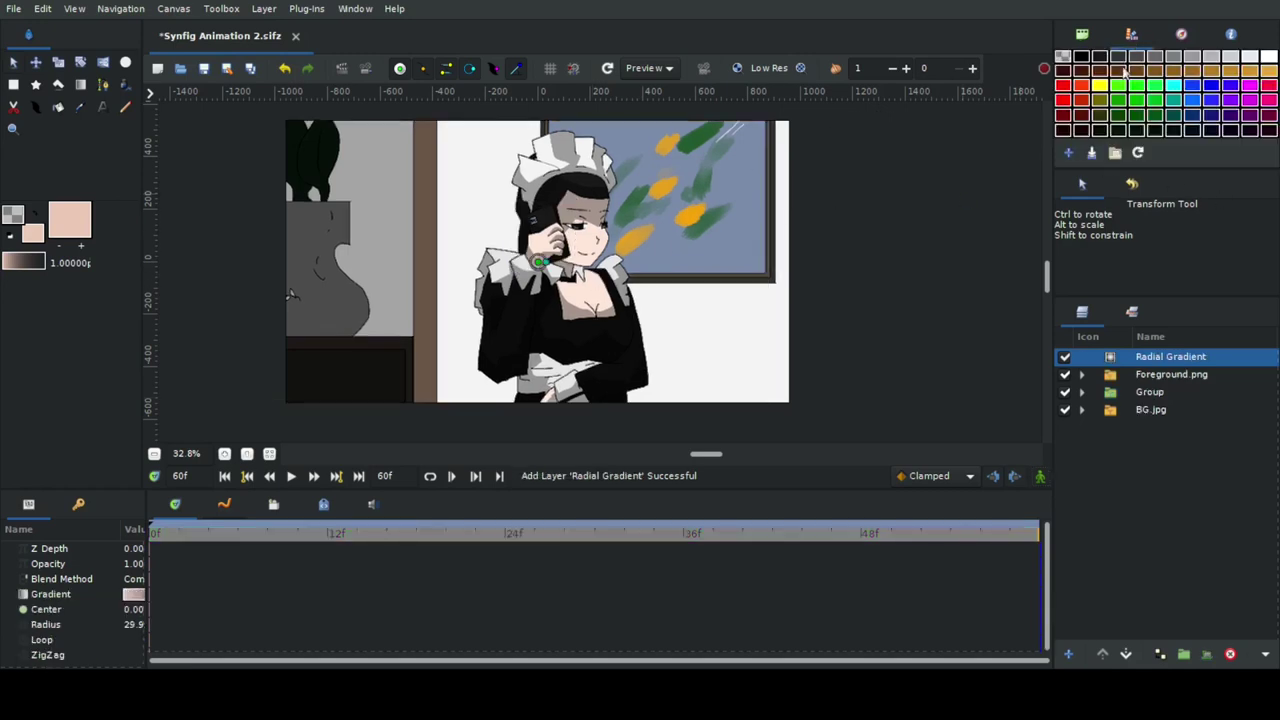
{"action": "left_click", "coordinate": [1247, 88]}
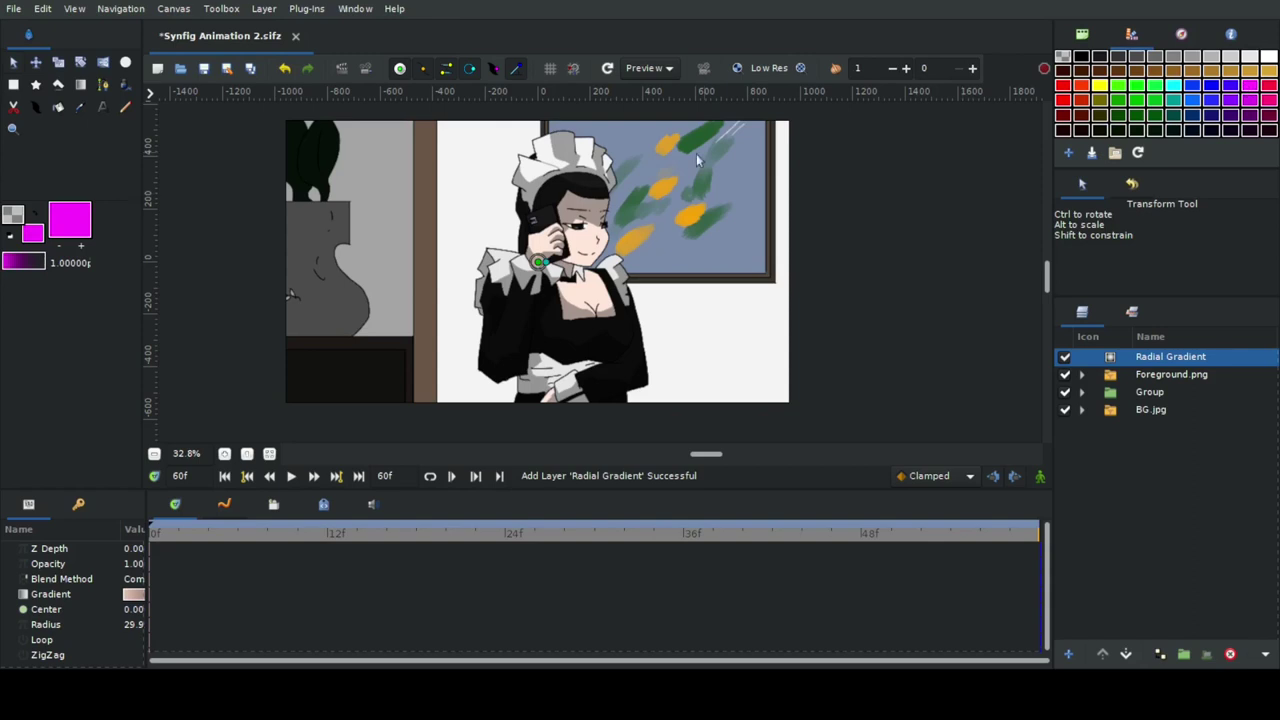
{"action": "left_click", "coordinate": [33, 215]}
{"action": "left_click", "coordinate": [1099, 88]}
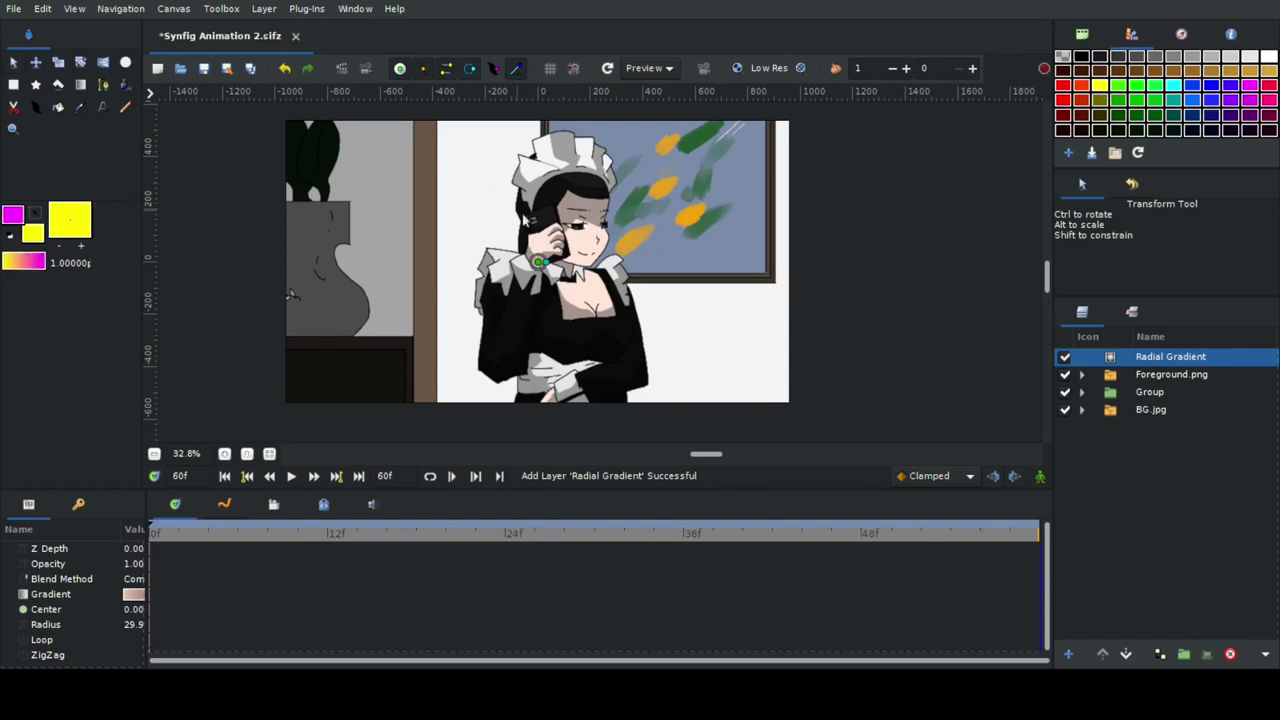
{"action": "left_click", "coordinate": [1231, 655]}
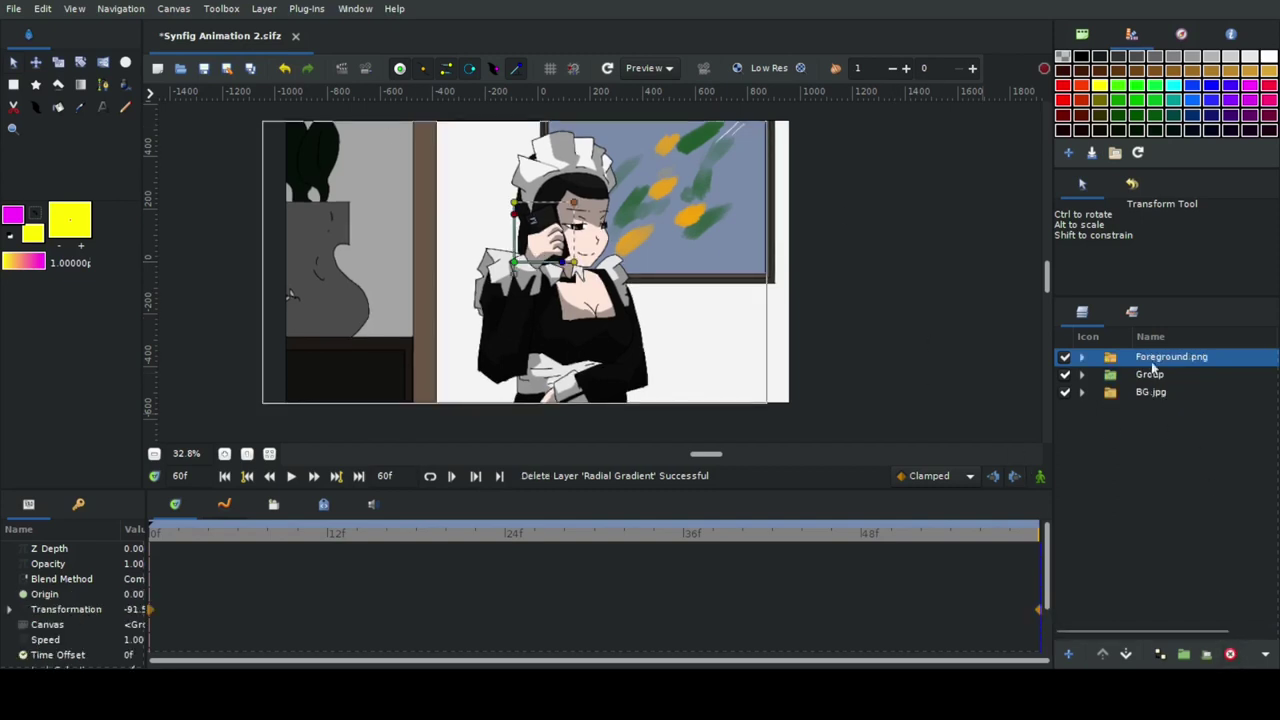
Draw Gradient007 yellow-to-magenta down the canvas, stretch its endpoints, and set blend to Multiply.
{"action": "left_click", "coordinate": [80, 84]}
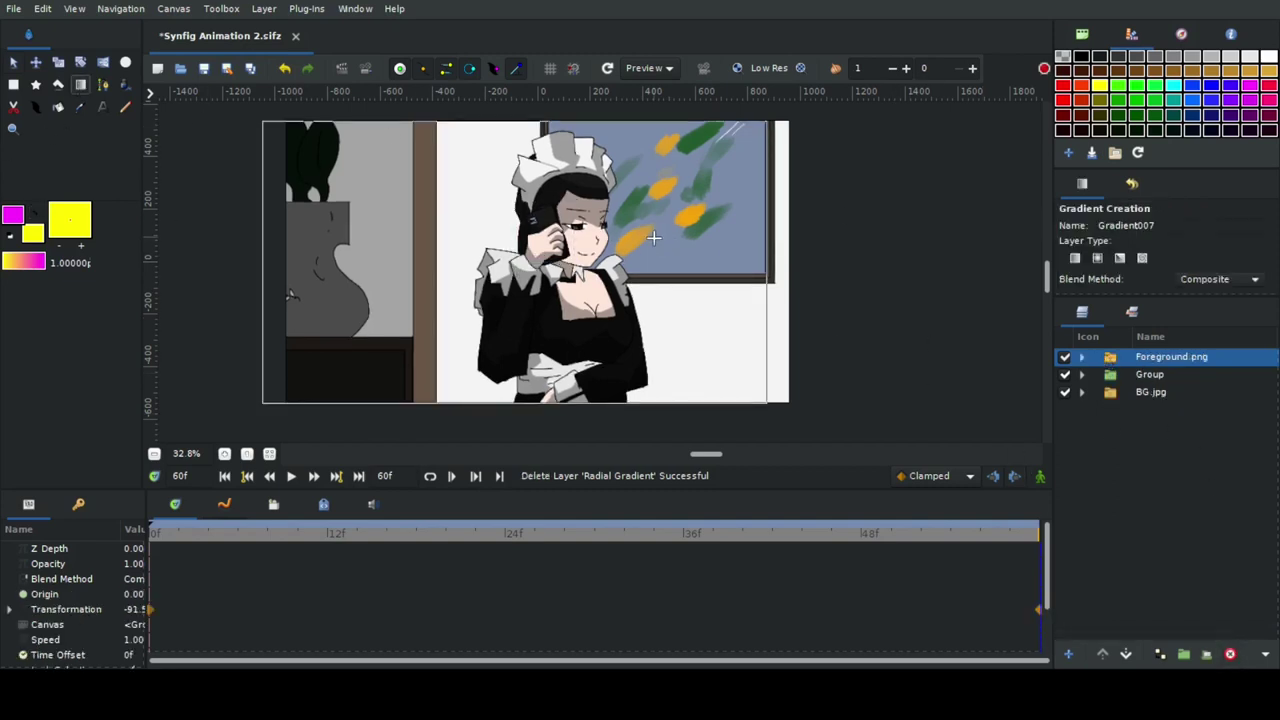
{"action": "left_click_drag", "start_coordinate": [642, 240], "coordinate": [629, 325]}
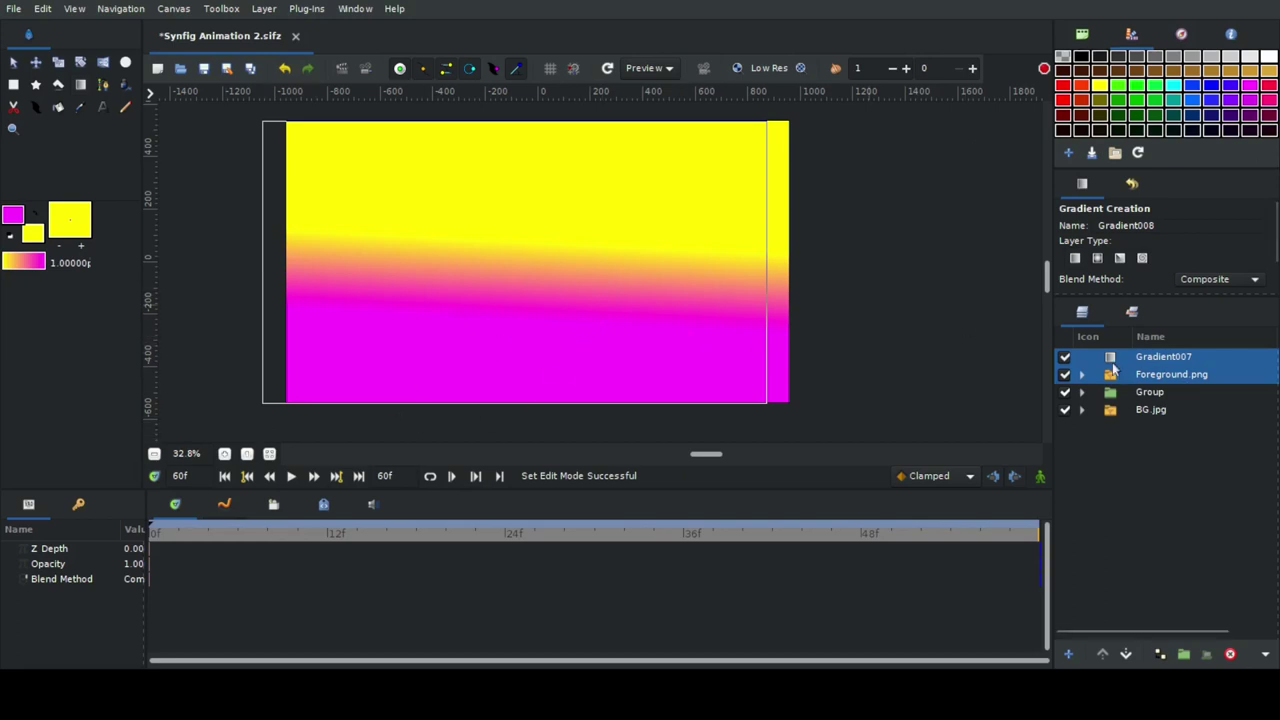
{"action": "key", "text": "alt+a"}
{"action": "left_click", "coordinate": [596, 369]}
{"action": "left_click_drag", "start_coordinate": [628, 323], "coordinate": [609, 440]}
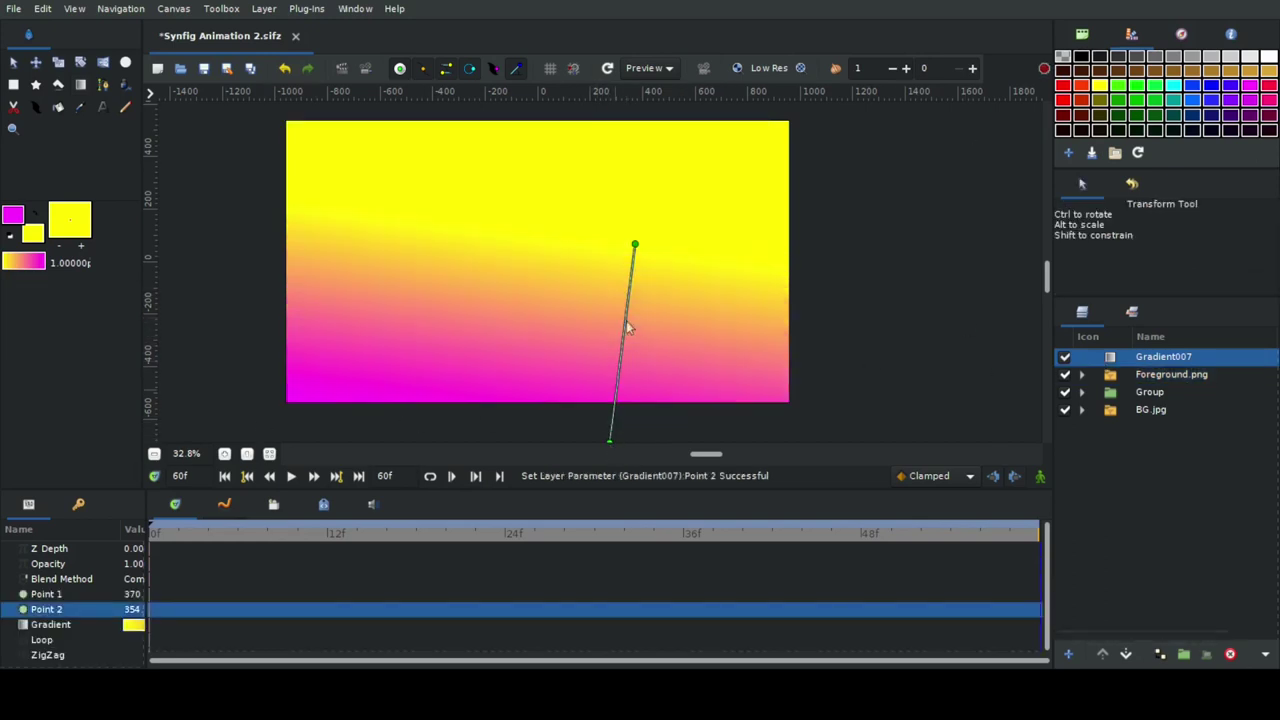
{"action": "left_click_drag", "start_coordinate": [636, 246], "coordinate": [643, 178]}
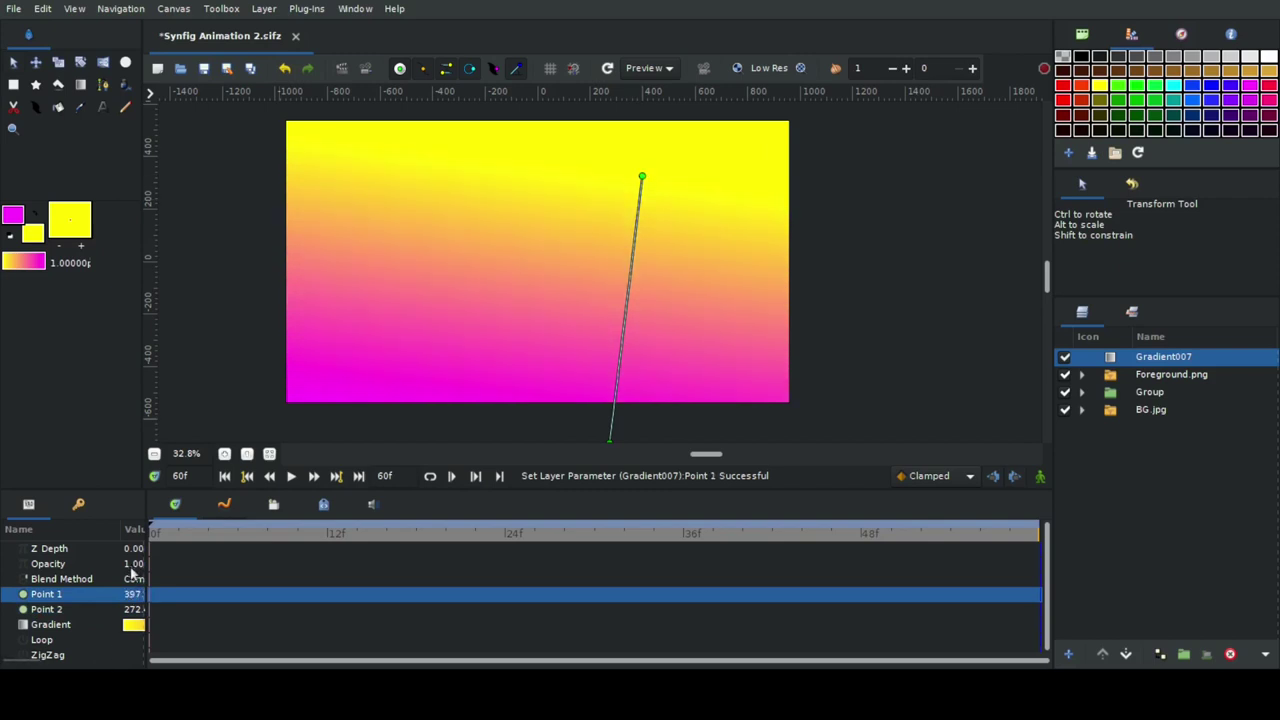
{"action": "left_click", "coordinate": [132, 582]}
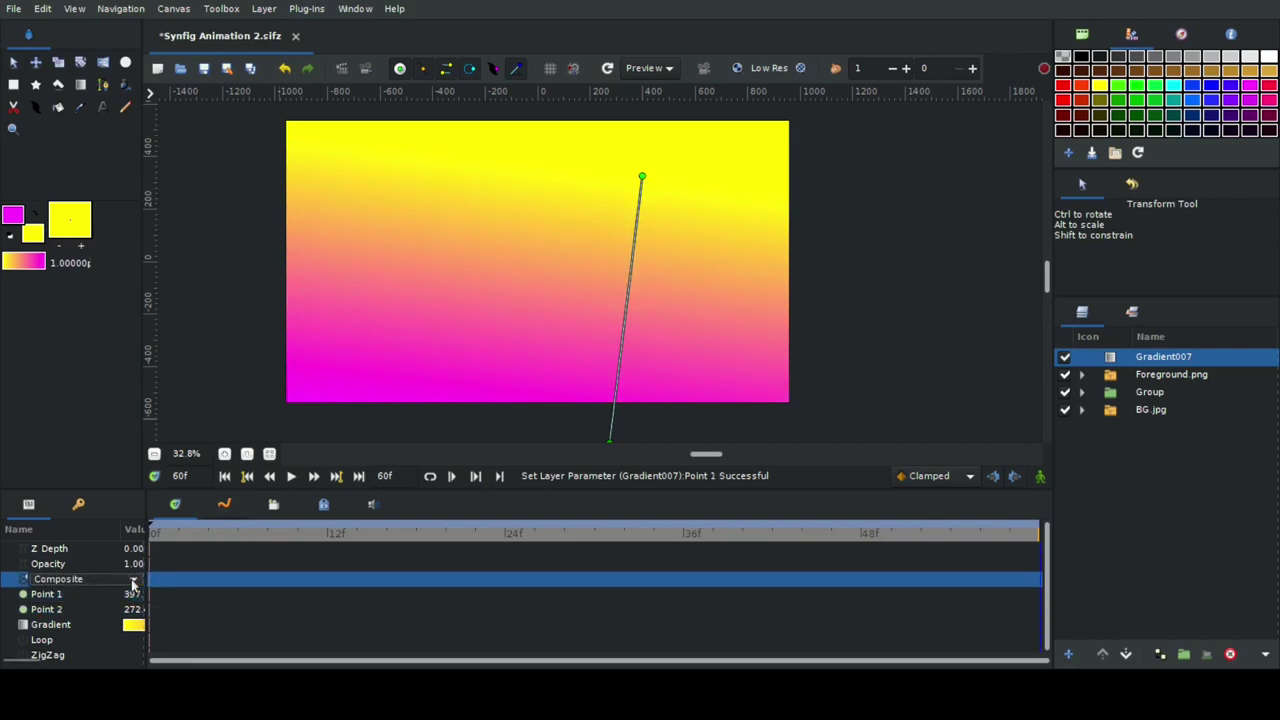
{"action": "left_click", "coordinate": [75, 308]}
Set Gradient007's opacity to 0.3 and play back the softly tinted scene.
{"action": "left_click", "coordinate": [133, 563]}
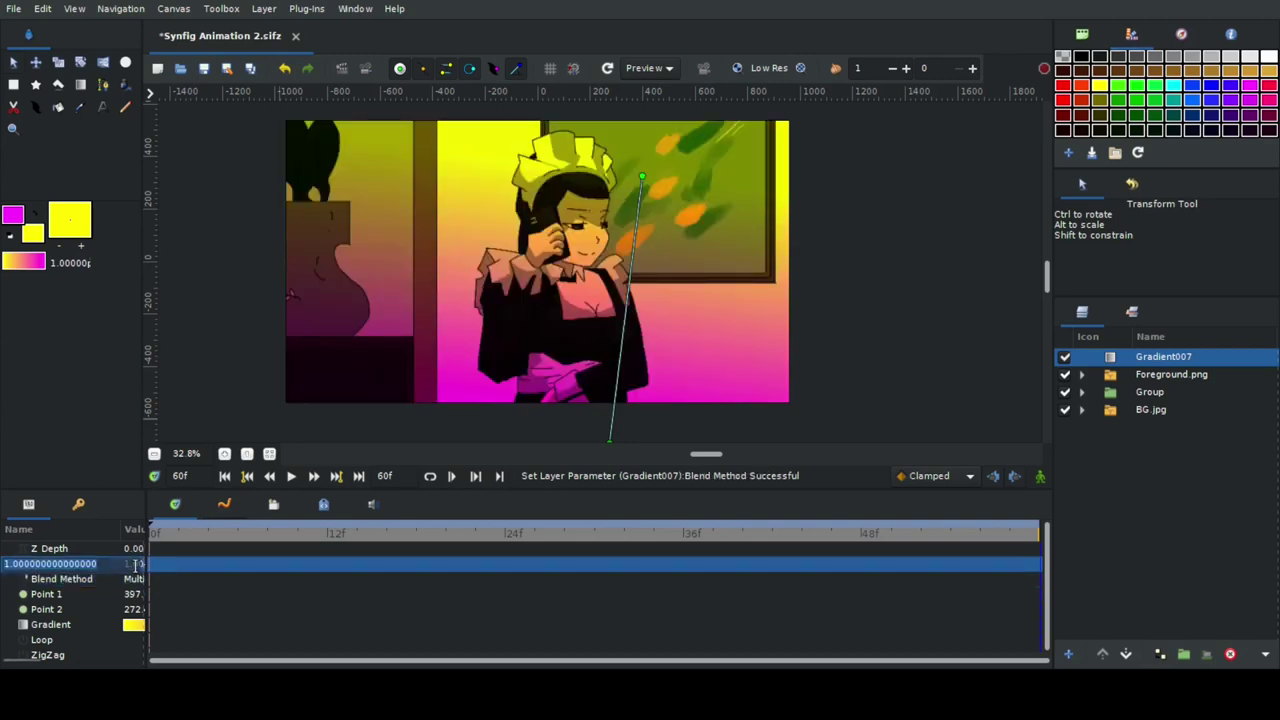
{"action": "key", "text": "Up"}
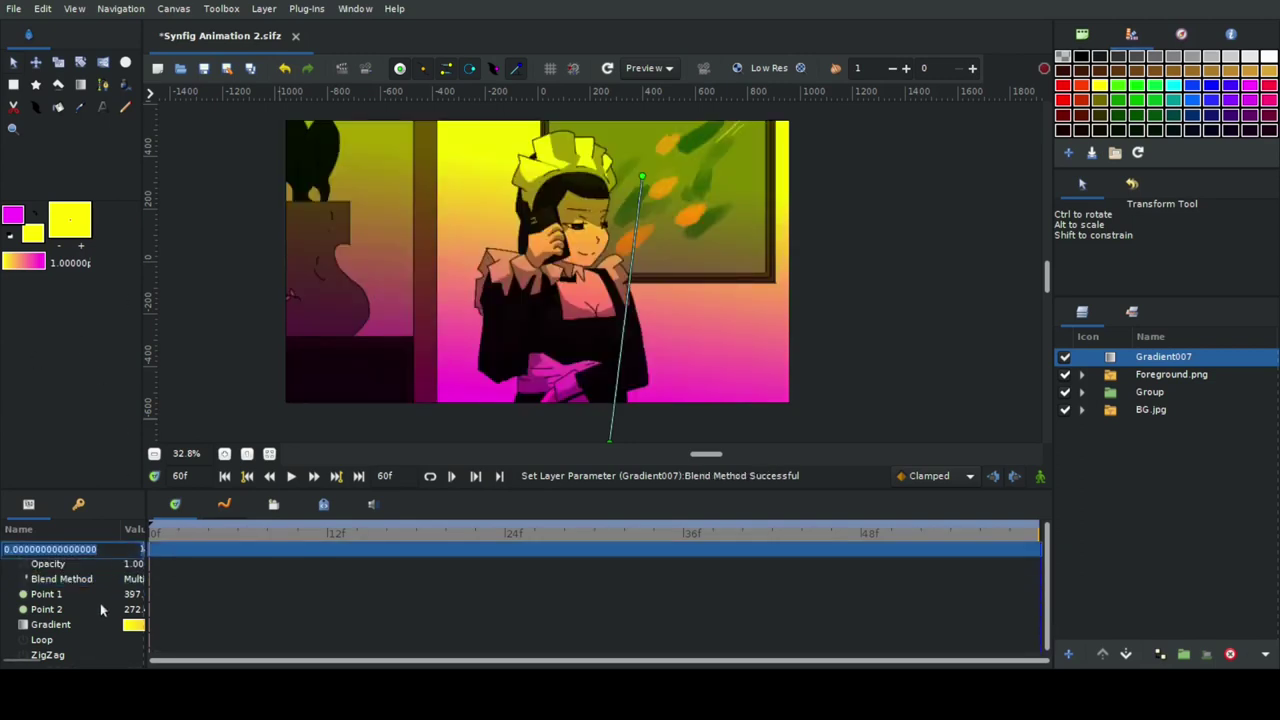
{"action": "left_click", "coordinate": [140, 567]}
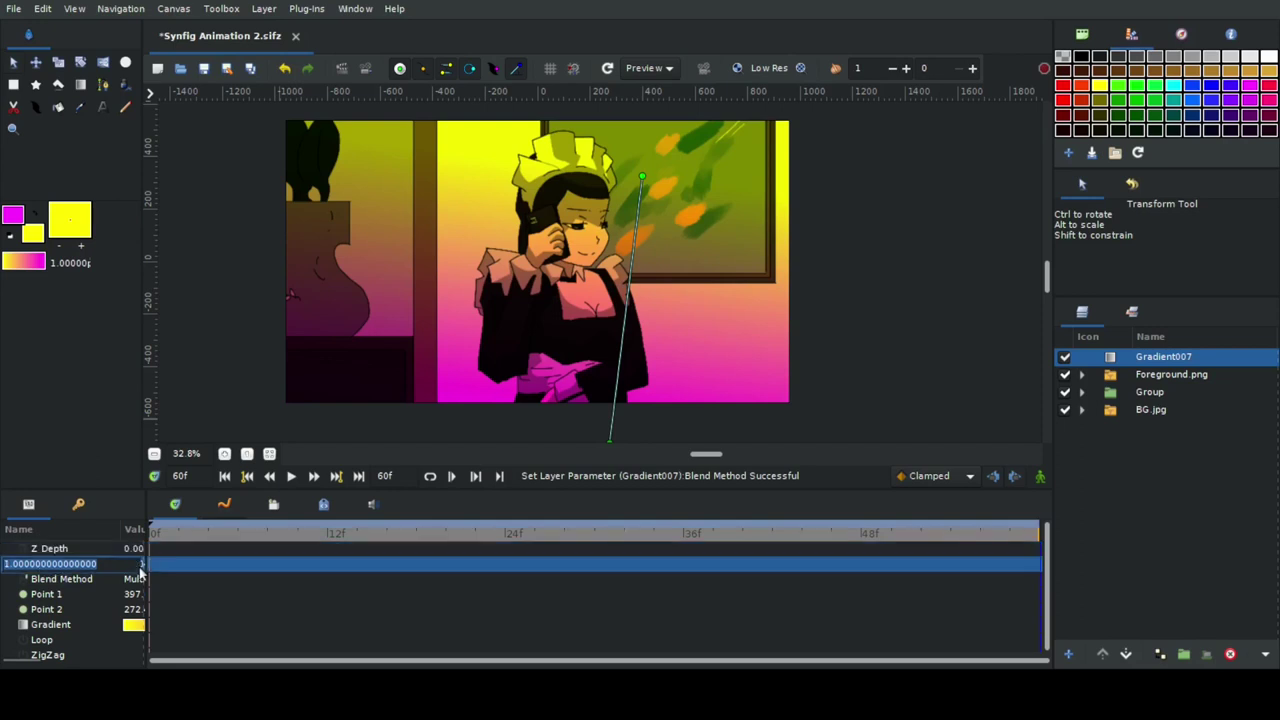
{"action": "left_click", "coordinate": [110, 585]}
{"action": "left_click_drag", "start_coordinate": [148, 551], "coordinate": [222, 551]}
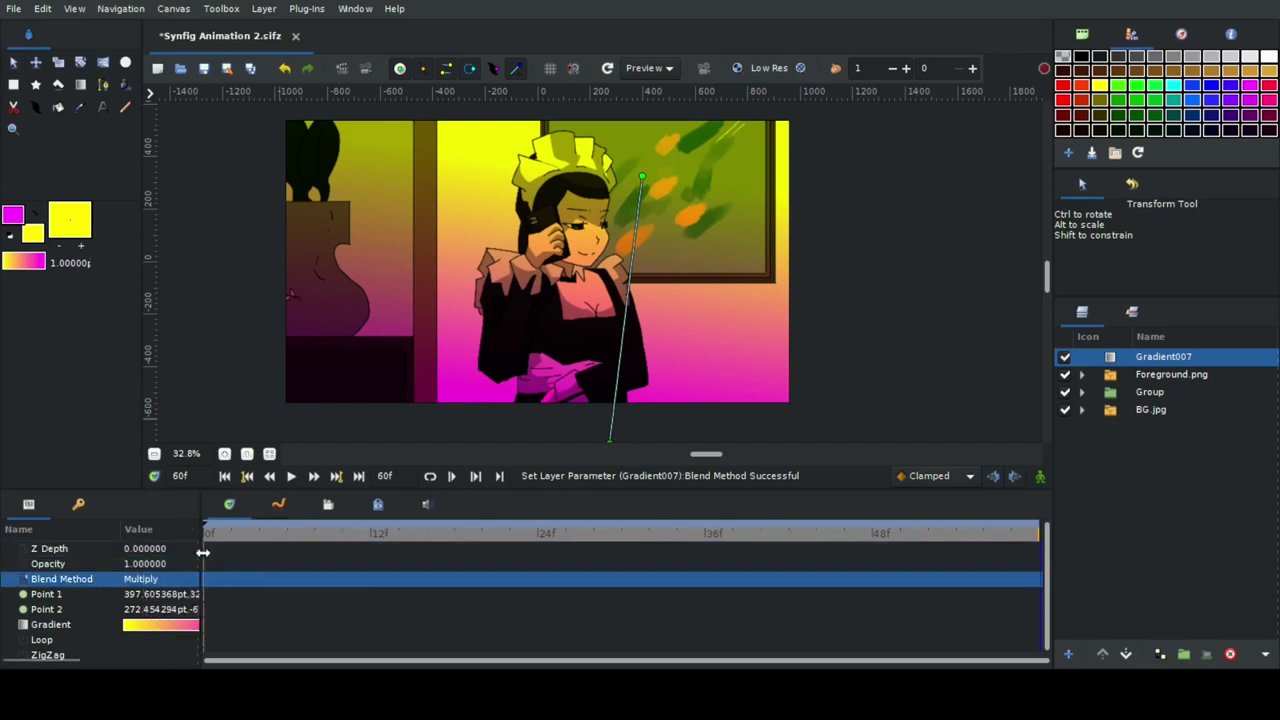
{"action": "left_click", "coordinate": [137, 566]}
{"action": "double_click", "coordinate": [56, 566]}
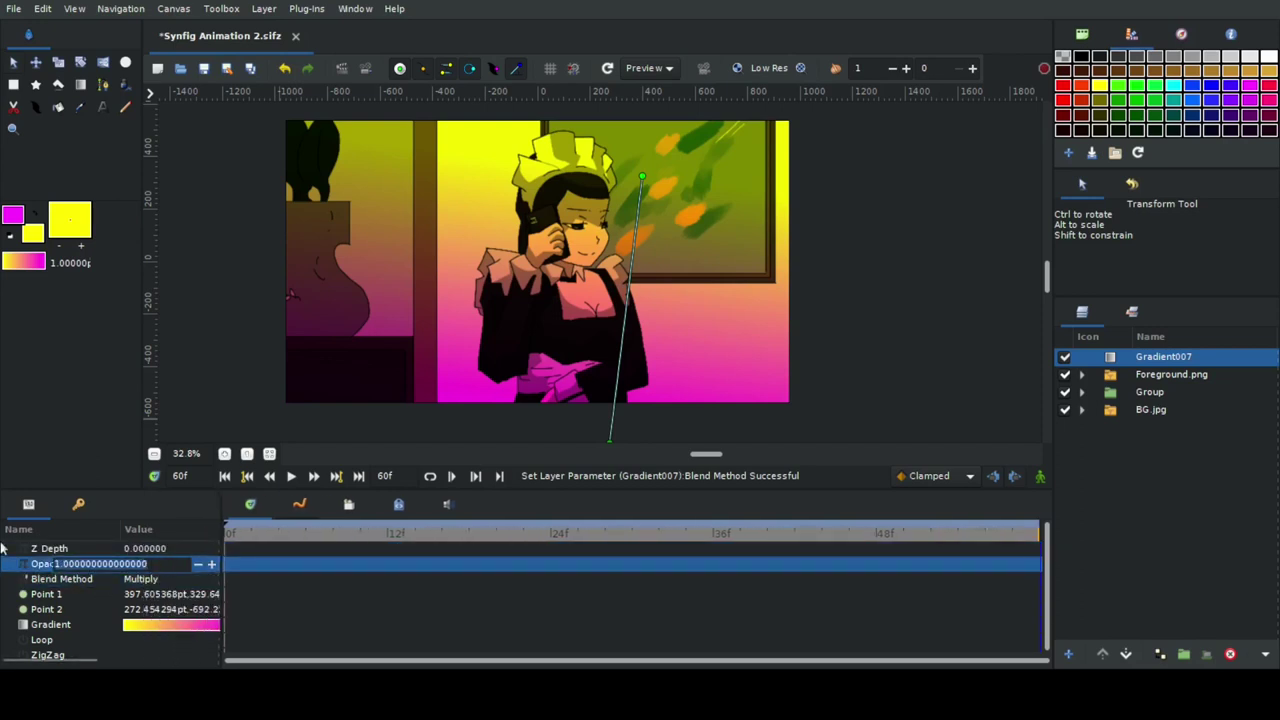
{"action": "type", "text": "0.3"}
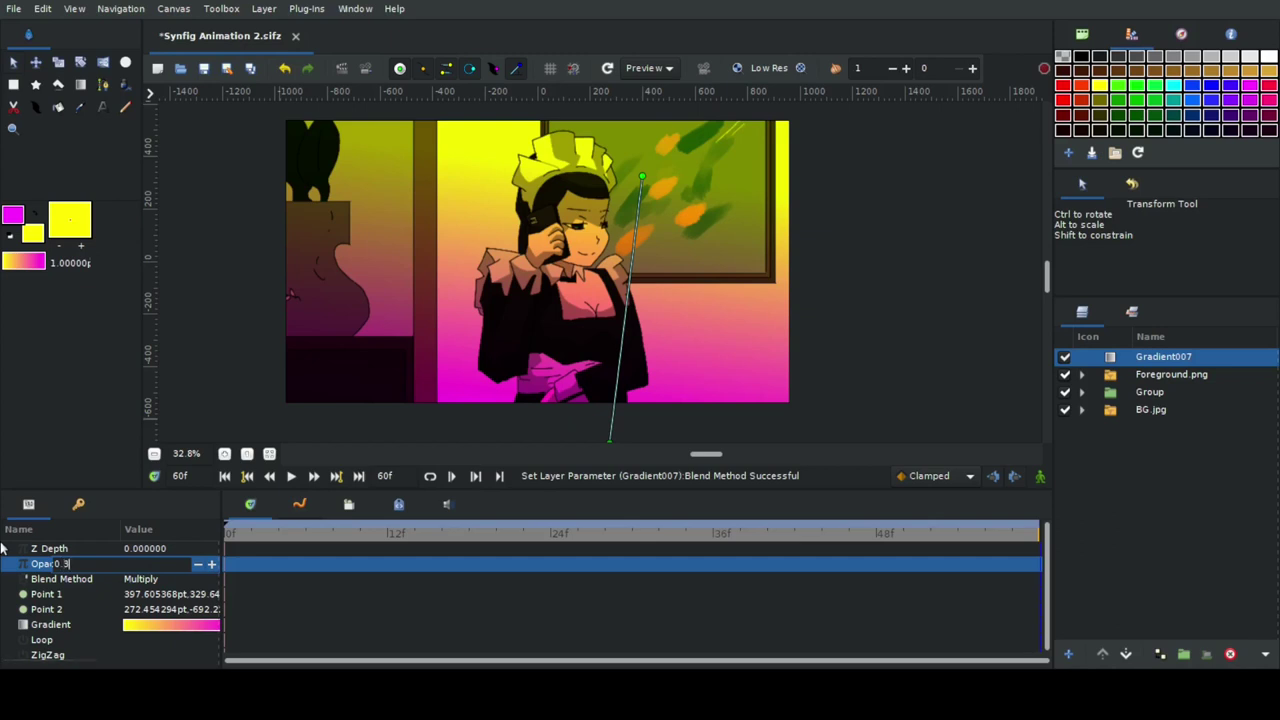
{"action": "key", "text": "Return"}
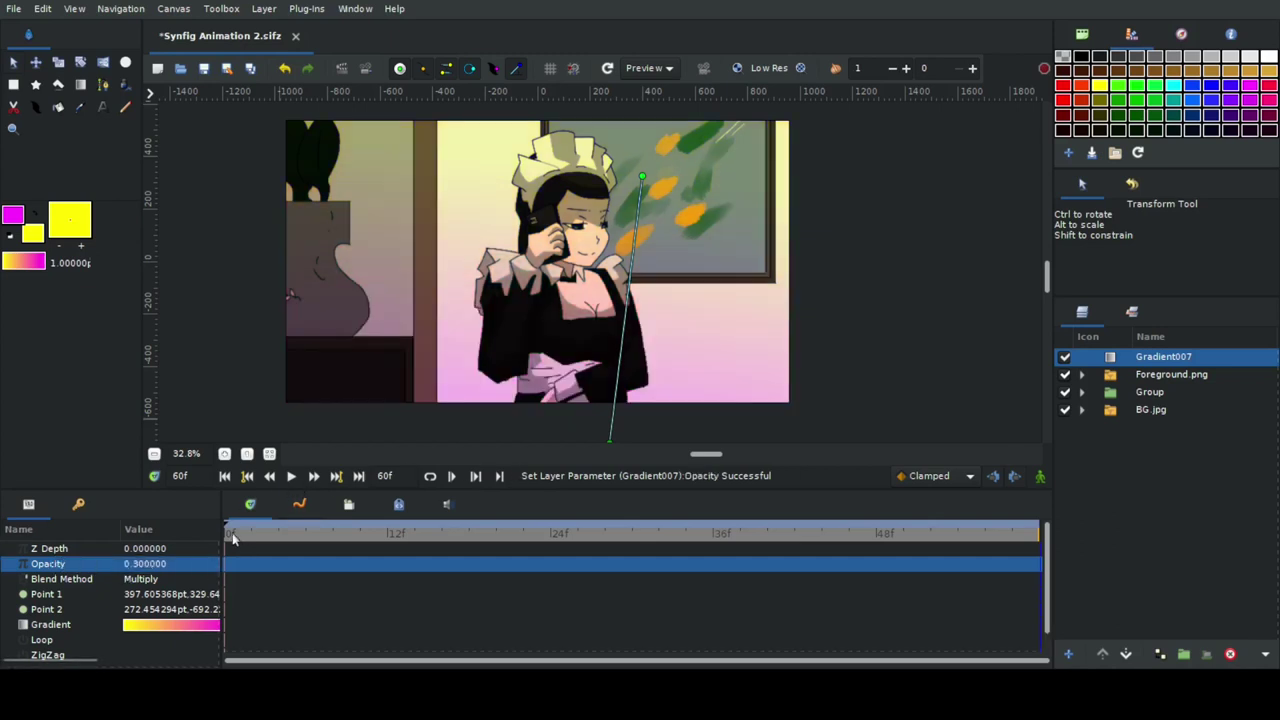
{"action": "left_click", "coordinate": [291, 476]}
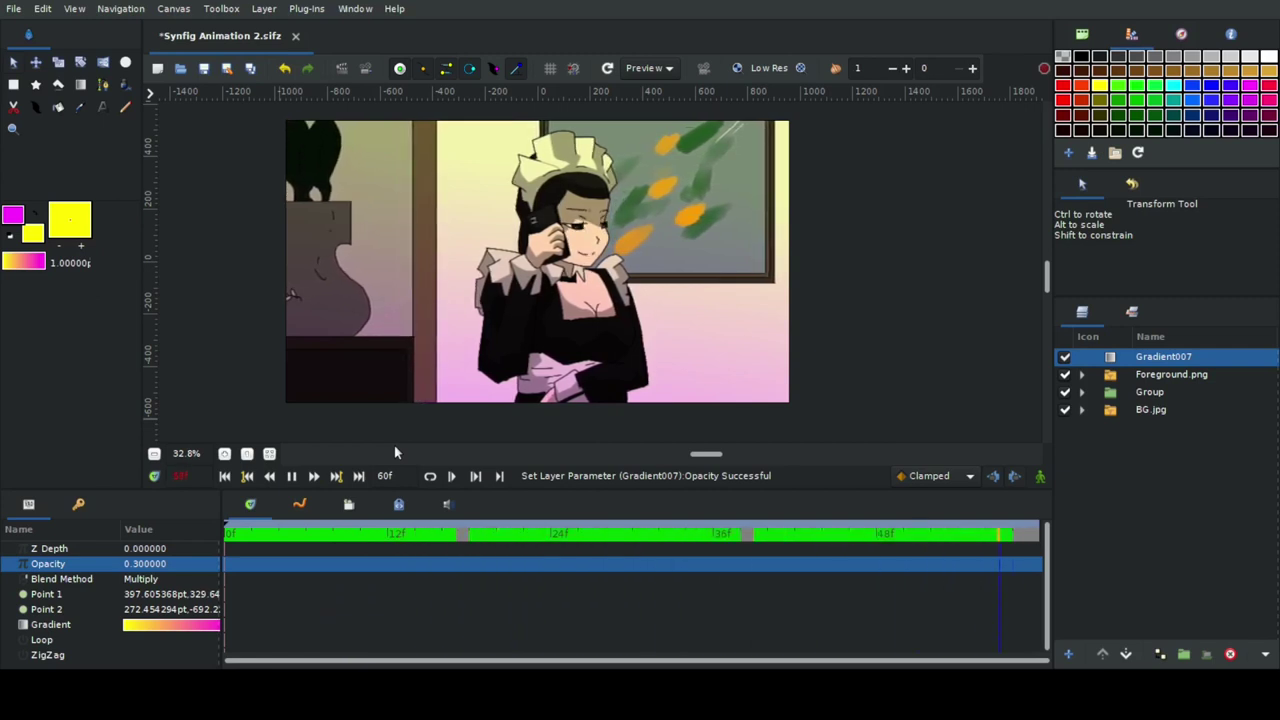
{"action": "left_click", "coordinate": [291, 476]}
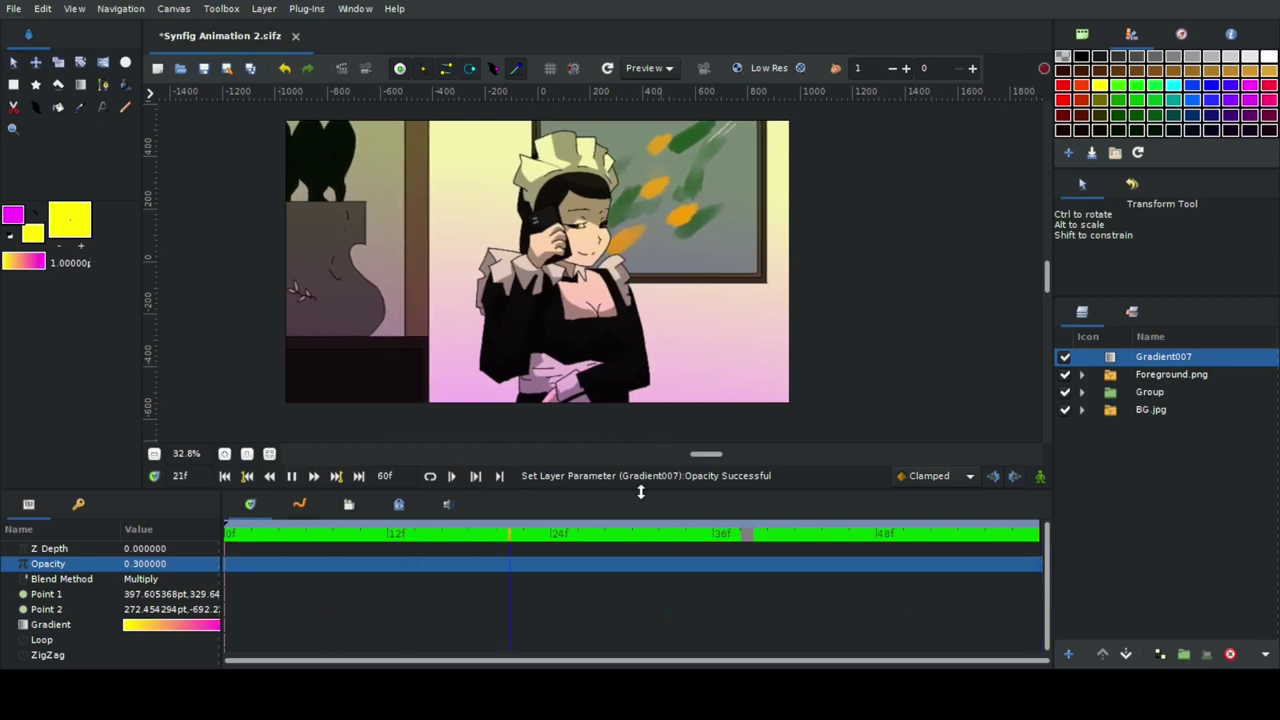
{"action": "left_click", "coordinate": [430, 477]}
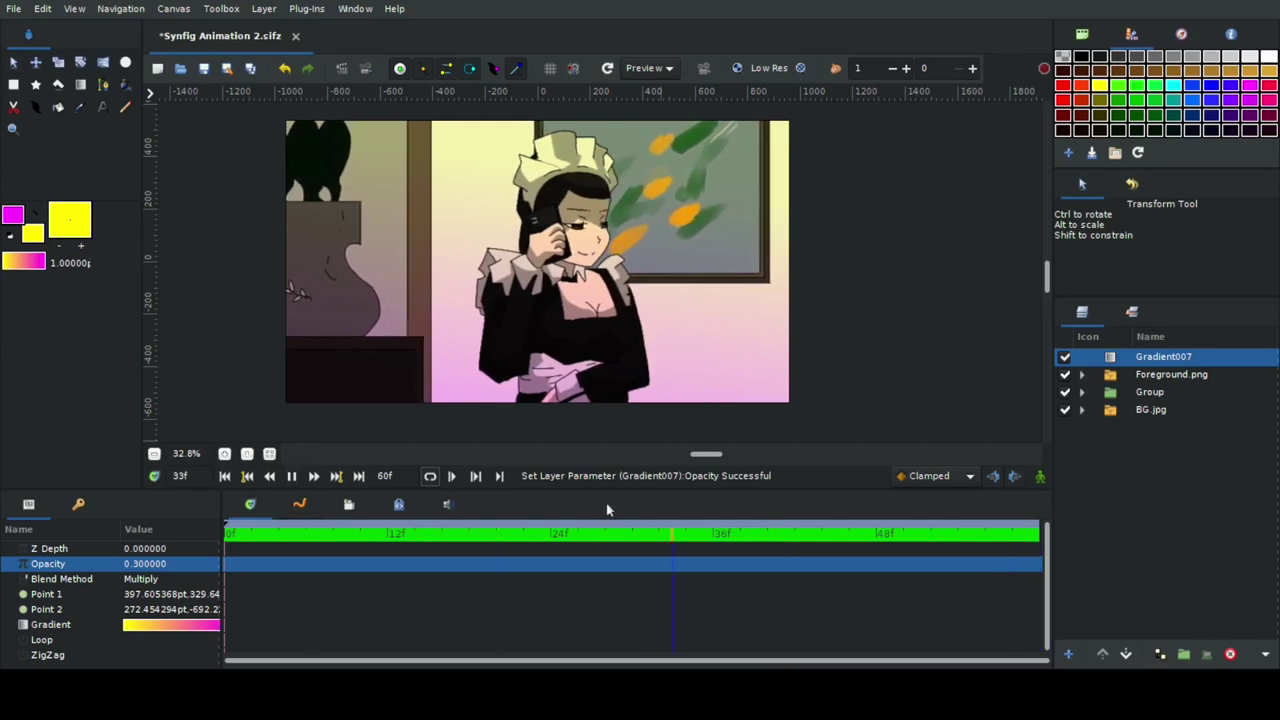
{"action": "left_click", "coordinate": [292, 476]}
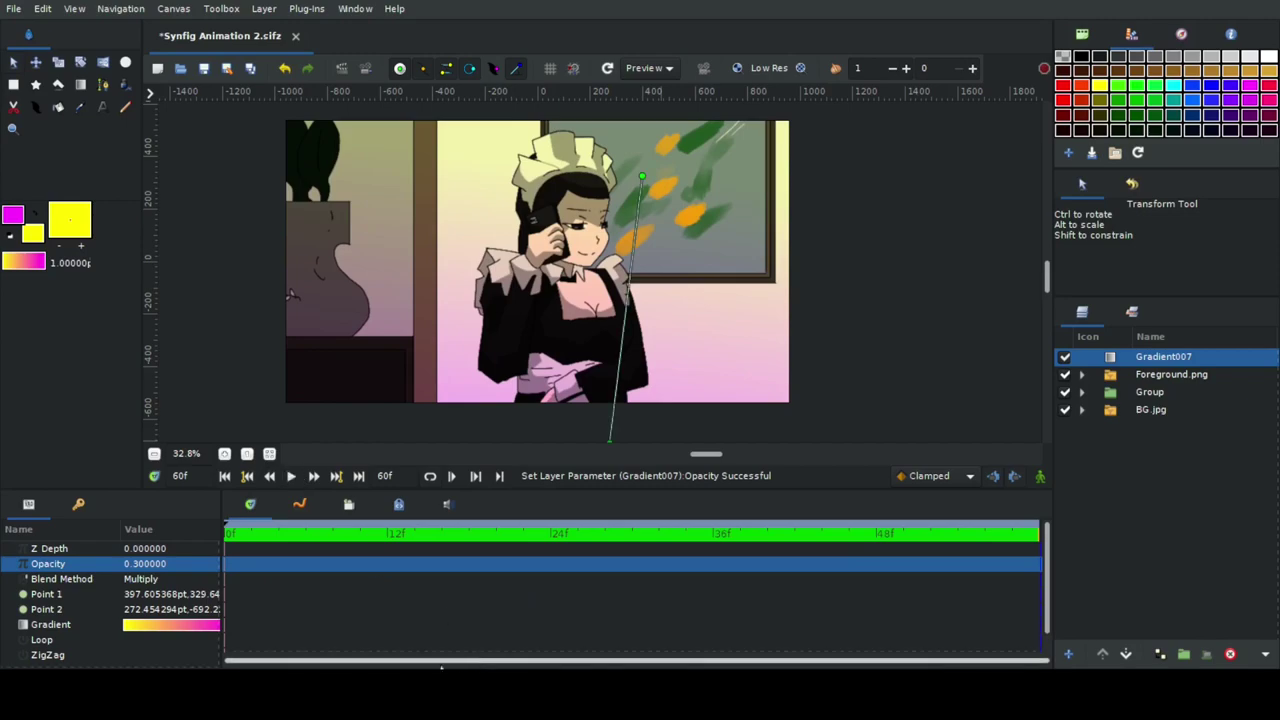